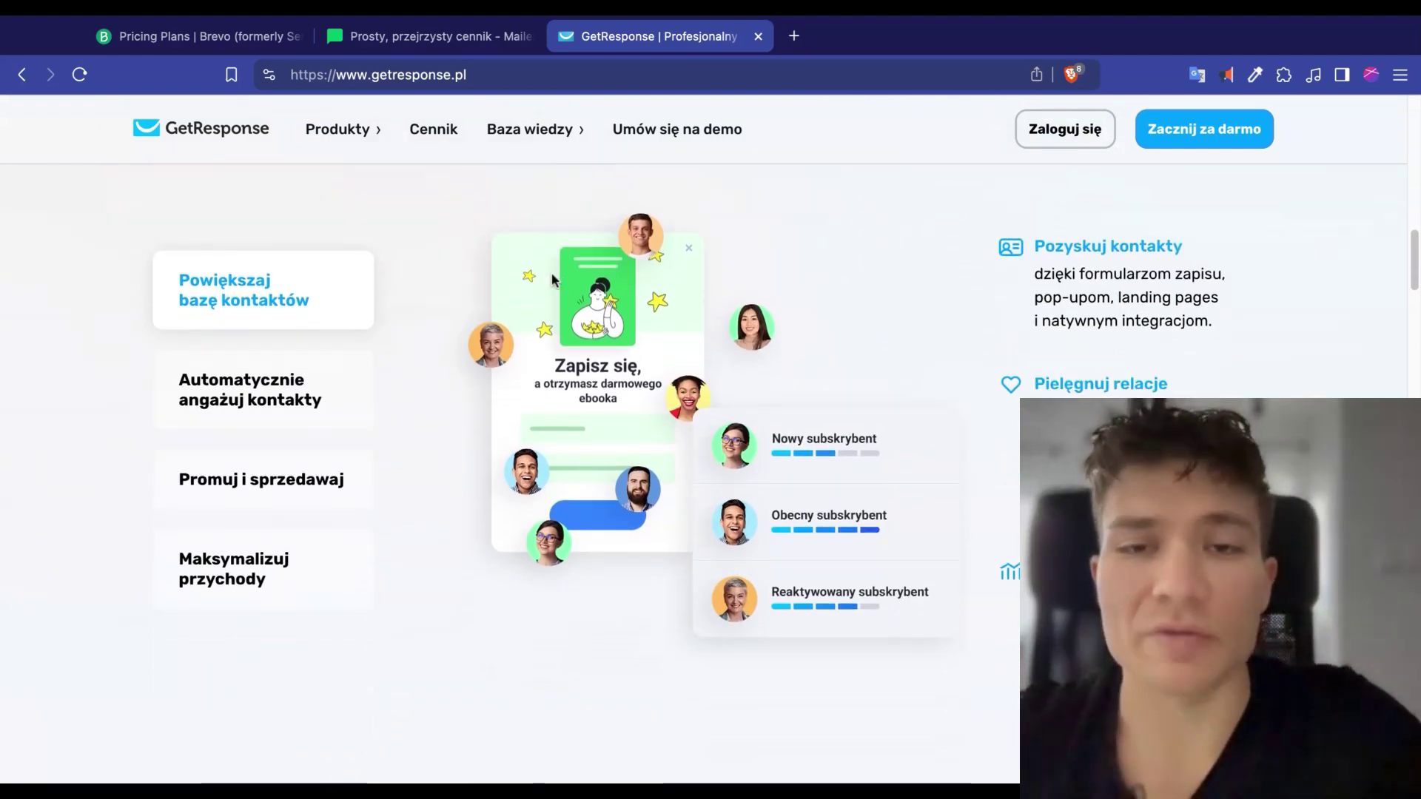
# - Compare the GetResponse home page with the plan features on the MailerLite pricing page
pyautogui.scroll(5, 552, 280)
pyautogui.scroll(-1, 602, 257)
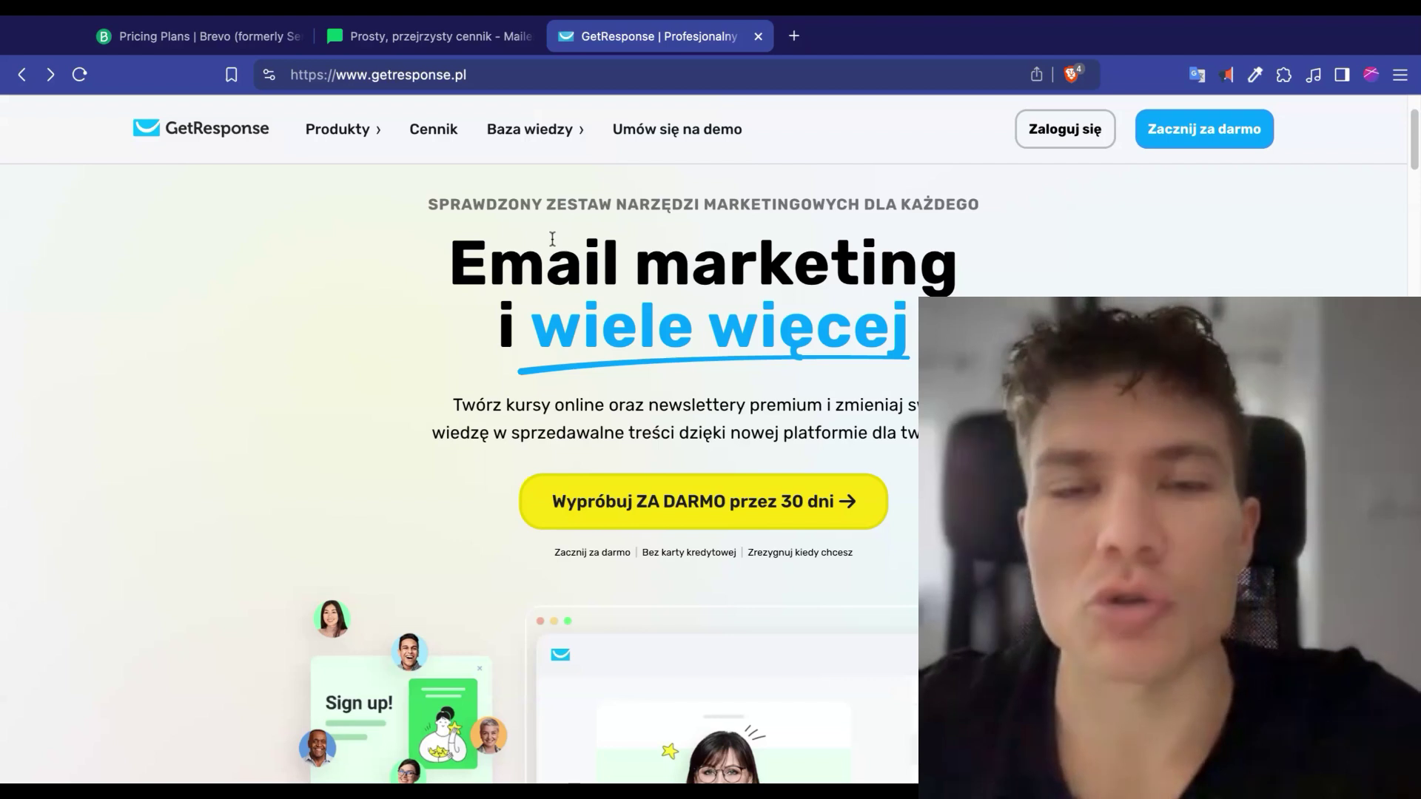
pyautogui.scroll(-1, 552, 238)
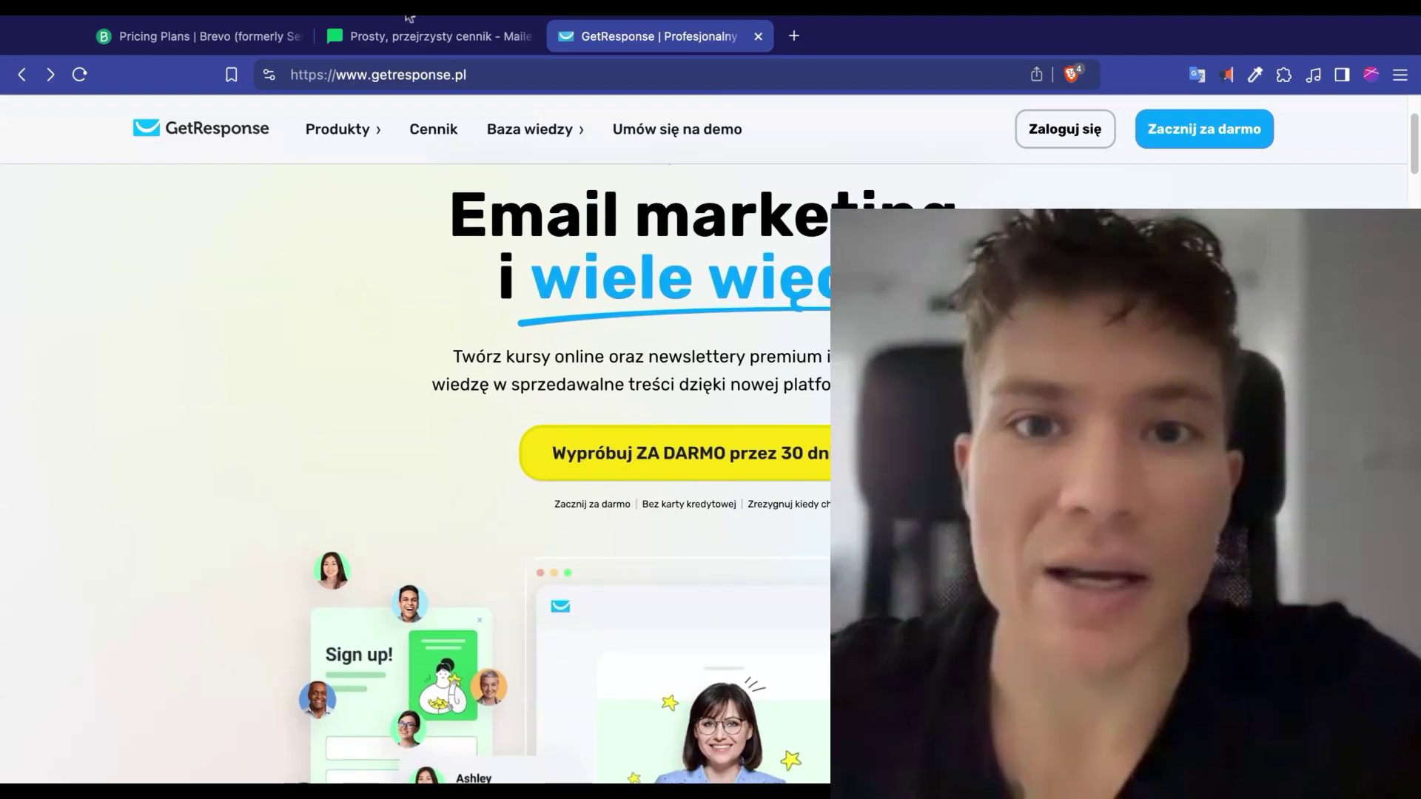
pyautogui.click(444, 35)
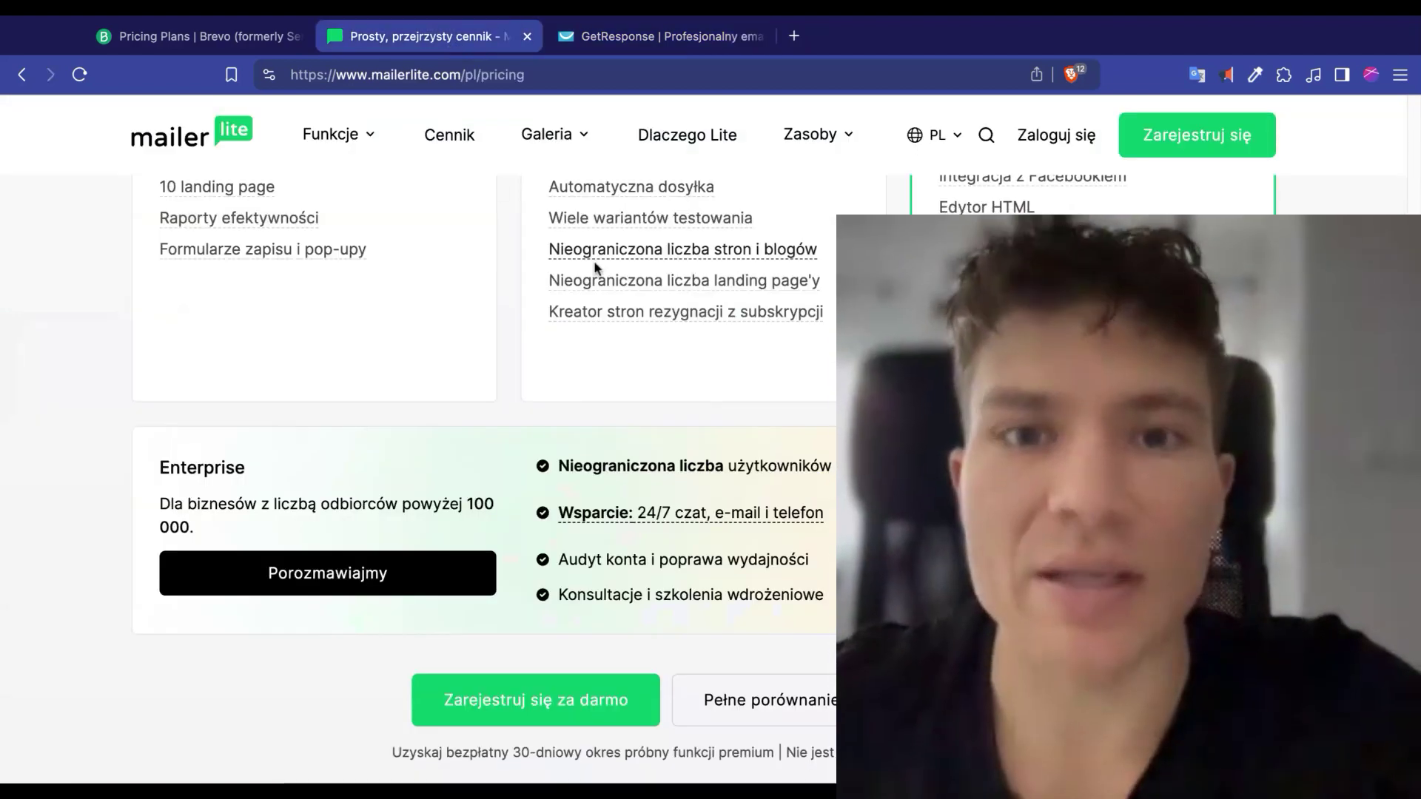
pyautogui.scroll(1, 799, 421)
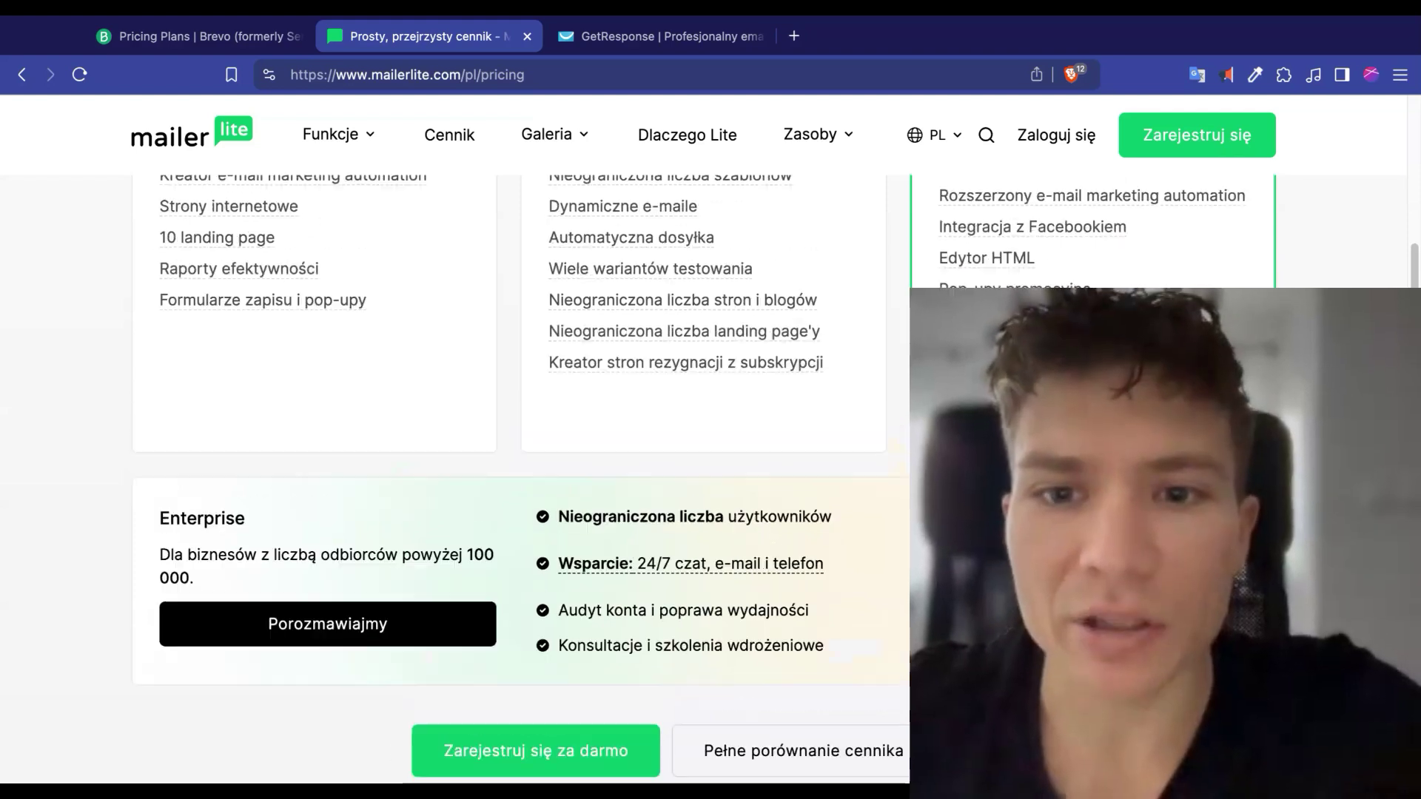
pyautogui.scroll(5, 861, 311)
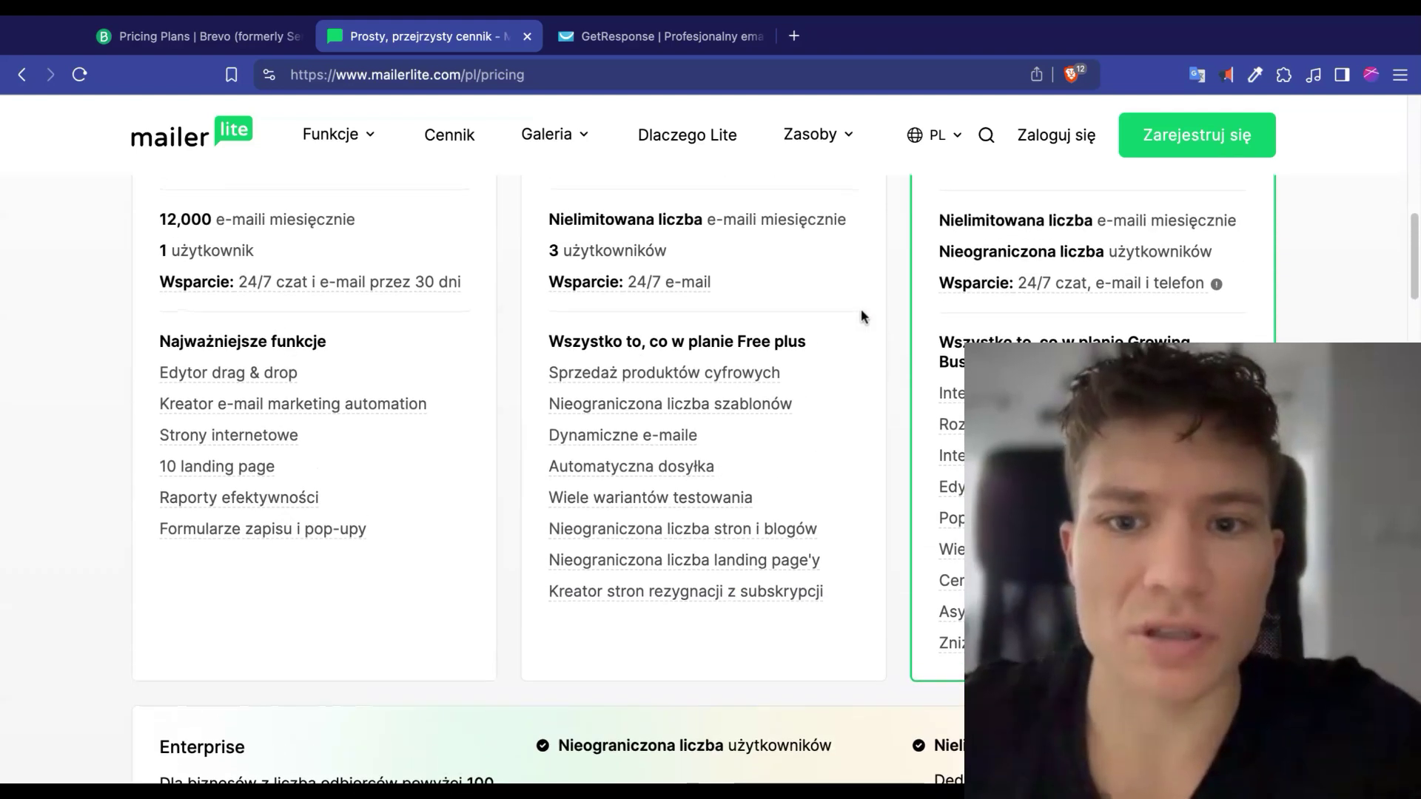
pyautogui.scroll(7, 860, 316)
pyautogui.scroll(-6, 1012, 289)
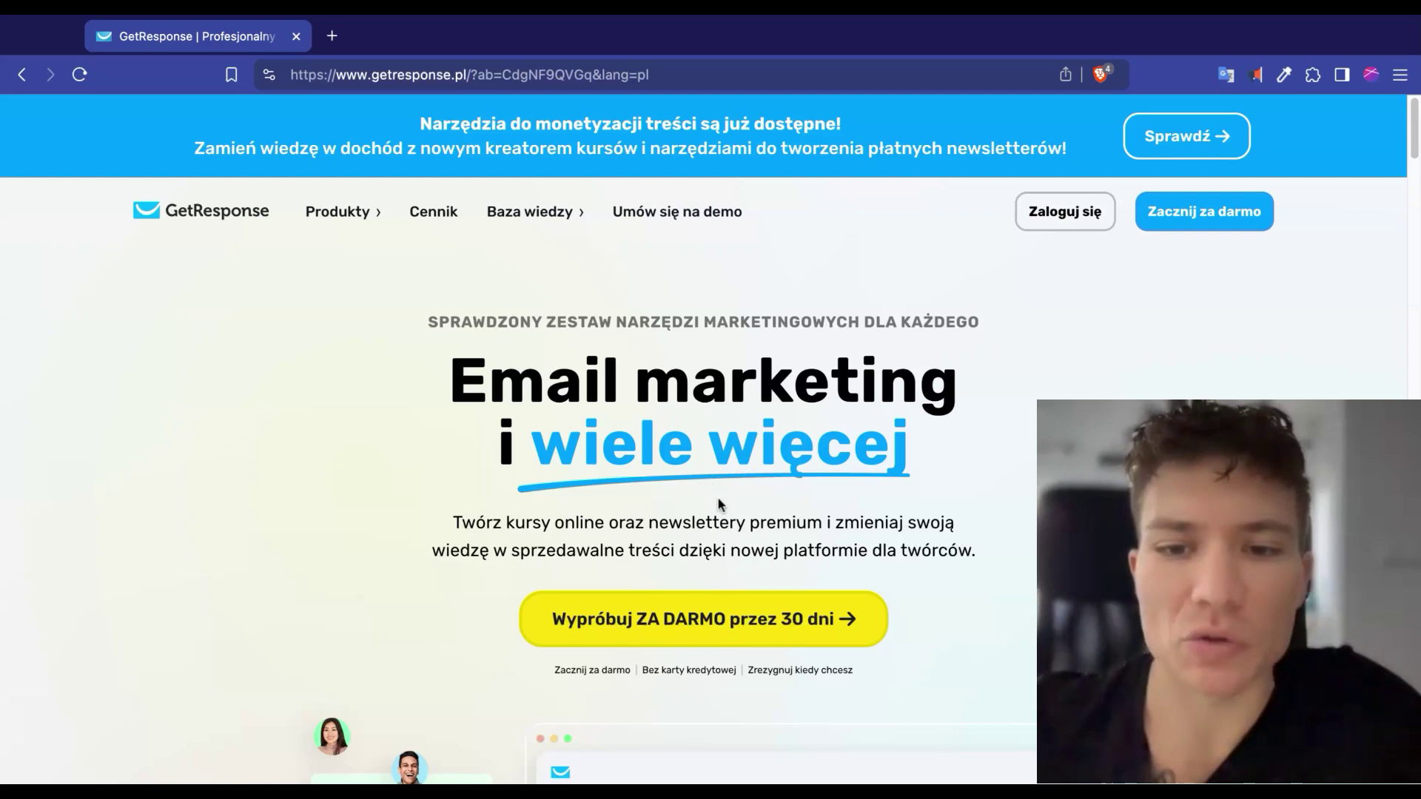
# - Start the free 30-day GetResponse trial and go through the company and address form for the new account
pyautogui.scroll(-3, 718, 503)
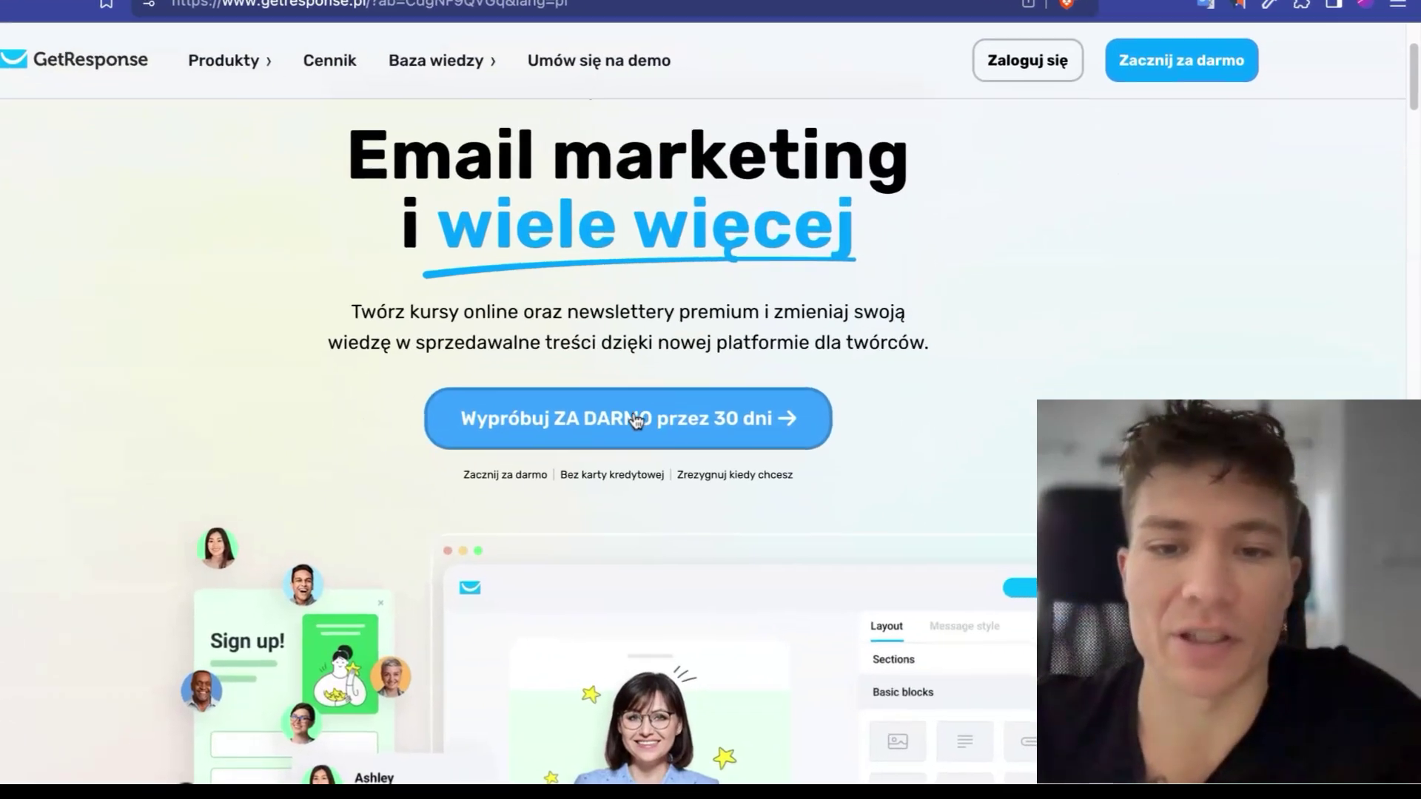
pyautogui.click(582, 399)
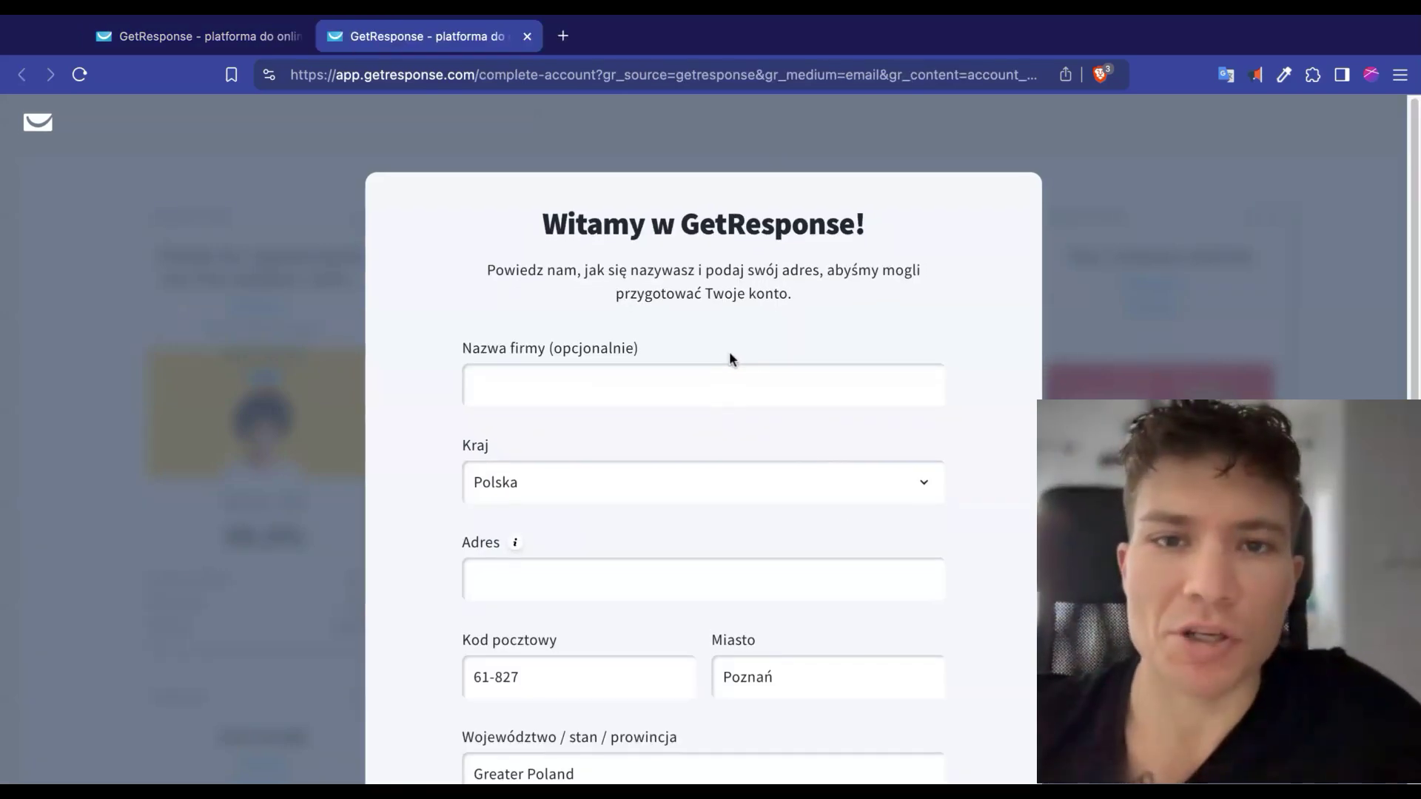
pyautogui.scroll(-3, 729, 355)
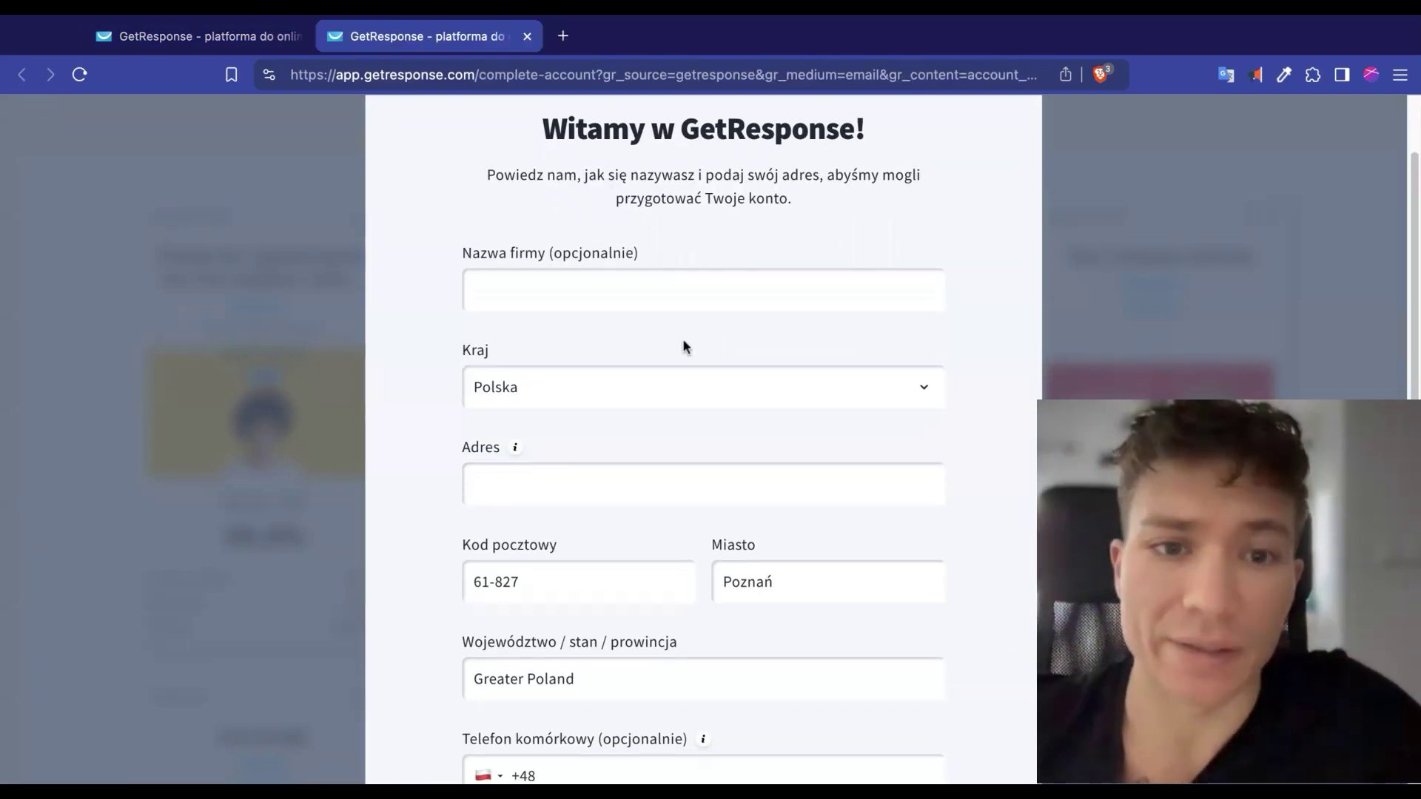
pyautogui.scroll(-1, 682, 341)
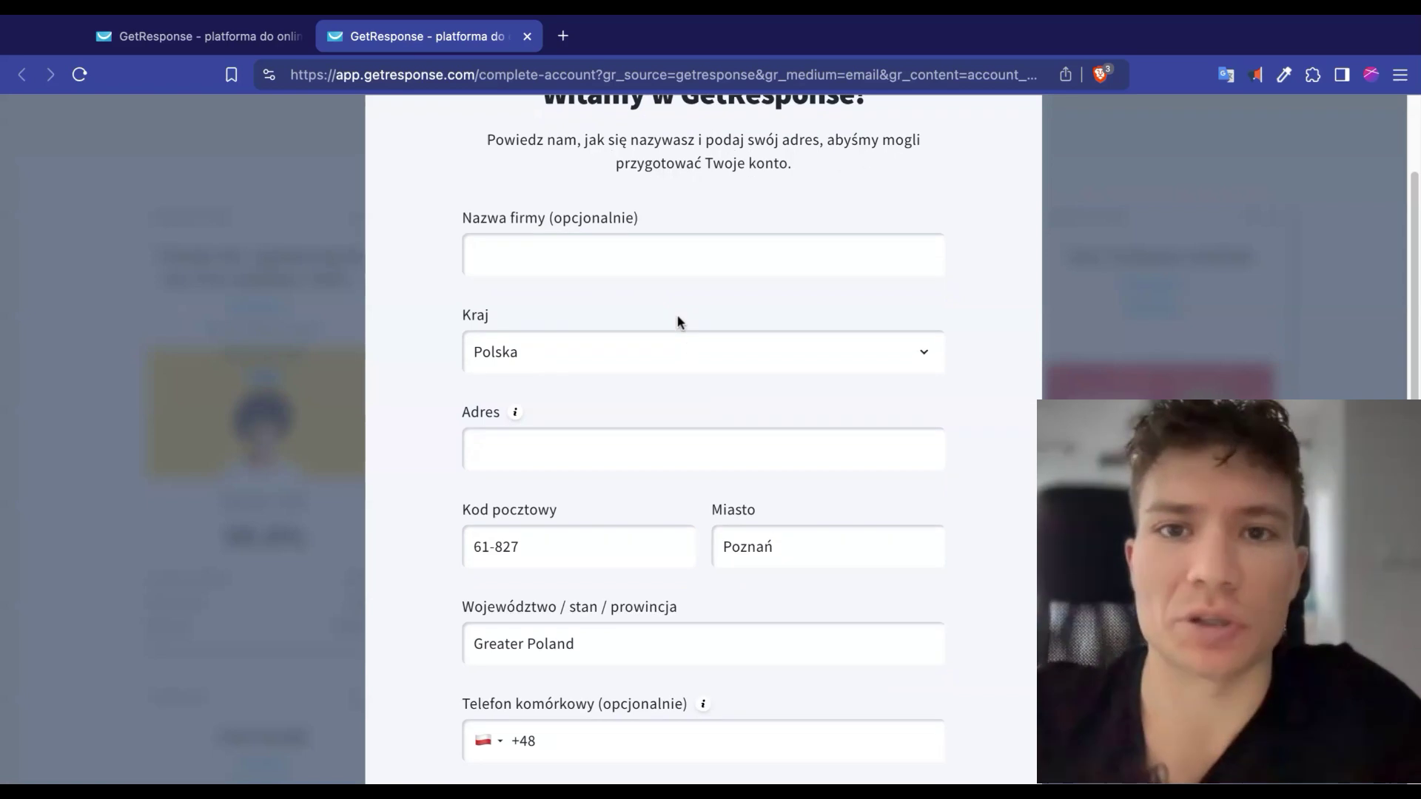
pyautogui.scroll(-1, 677, 318)
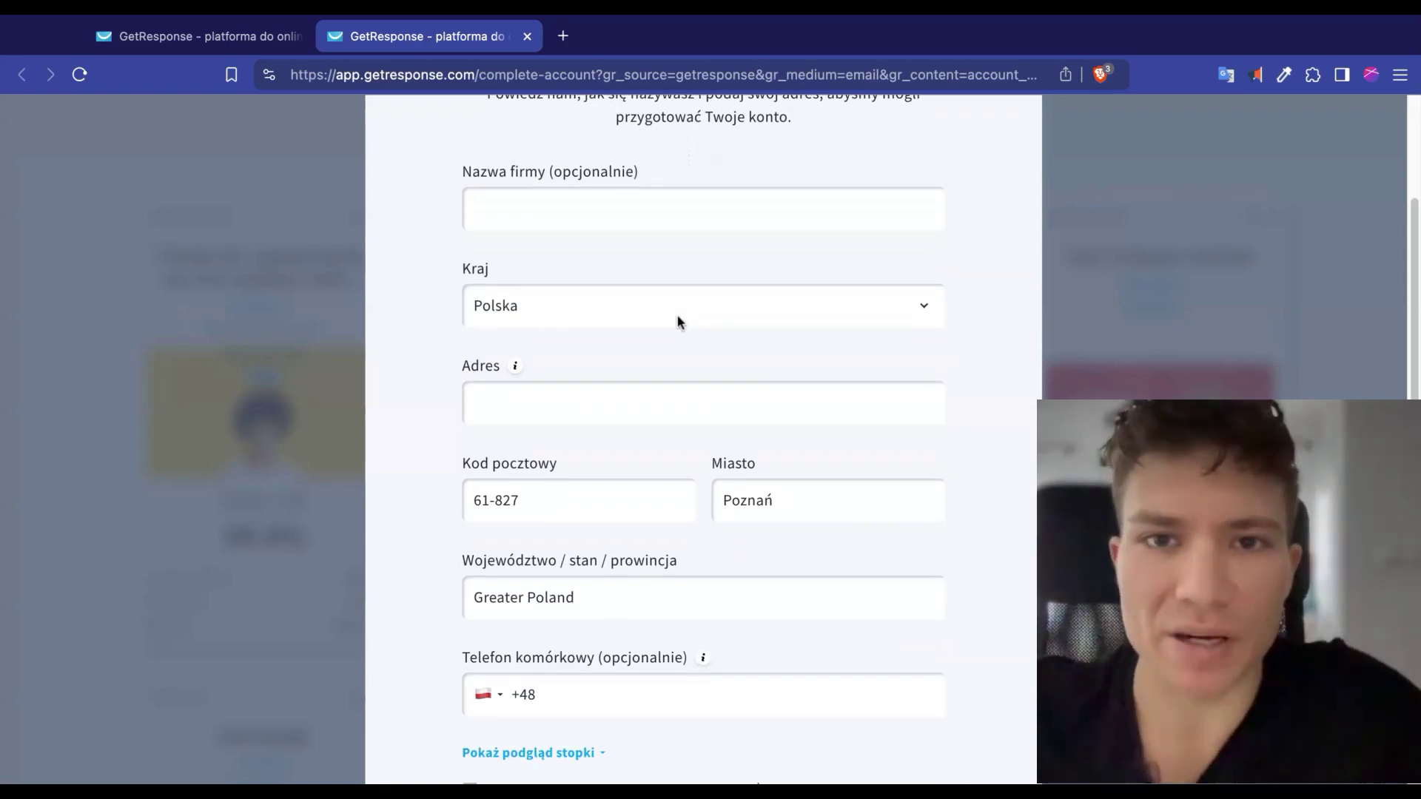
pyautogui.scroll(-2, 649, 306)
pyautogui.scroll(-2, 659, 299)
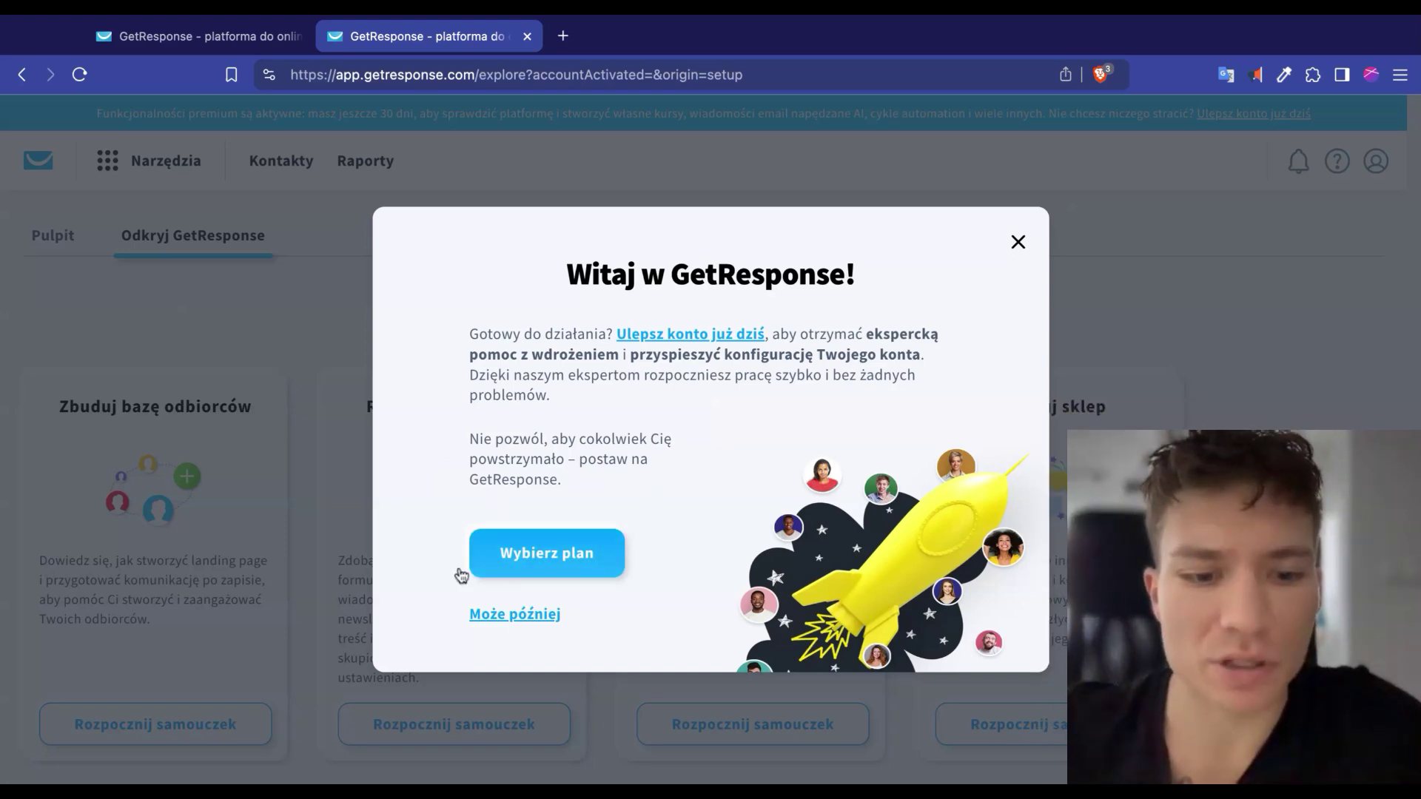
# - Postpone the plan choice and start the "Zbuduj bazę odbiorców" tutorial
pyautogui.click(519, 626)
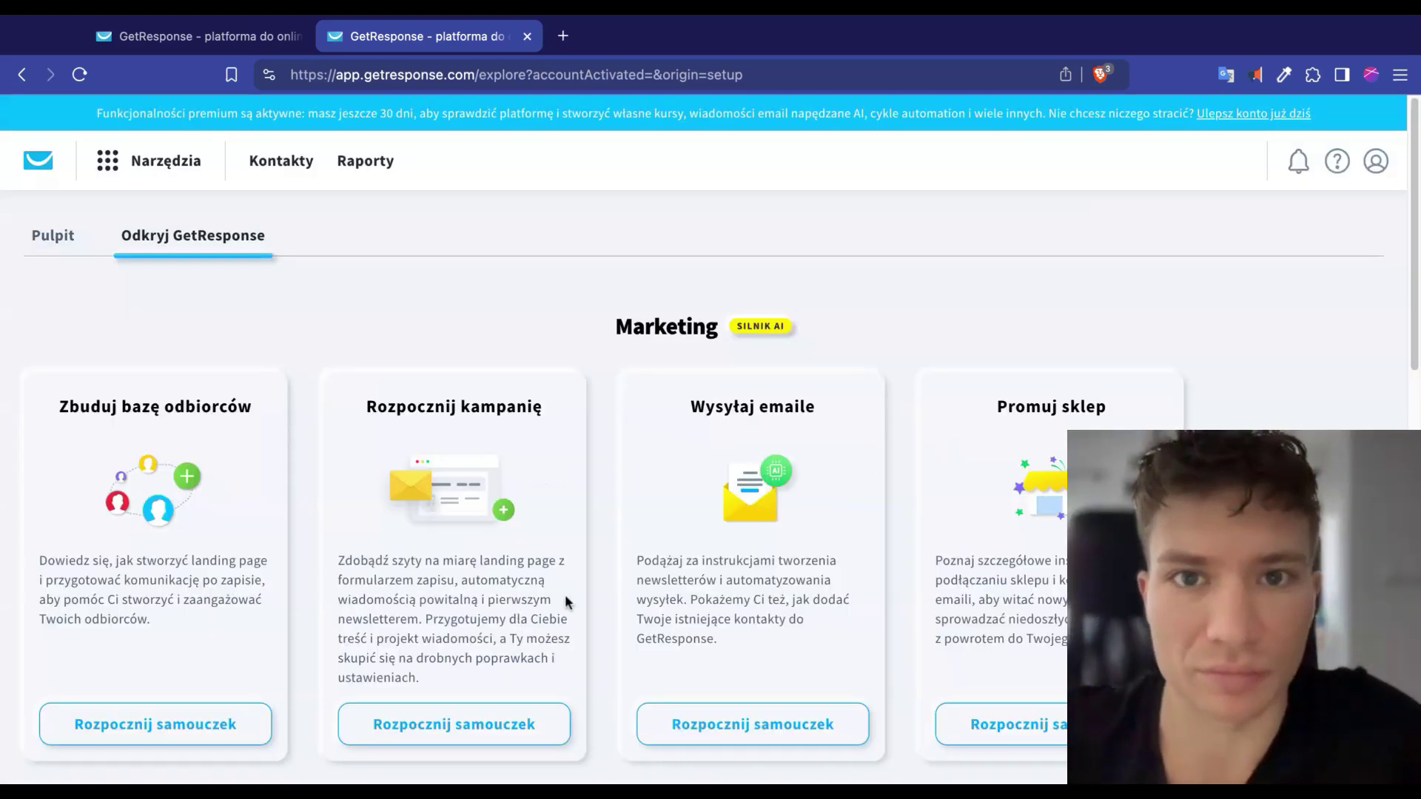
pyautogui.scroll(-2, 258, 554)
pyautogui.scroll(-1, 257, 553)
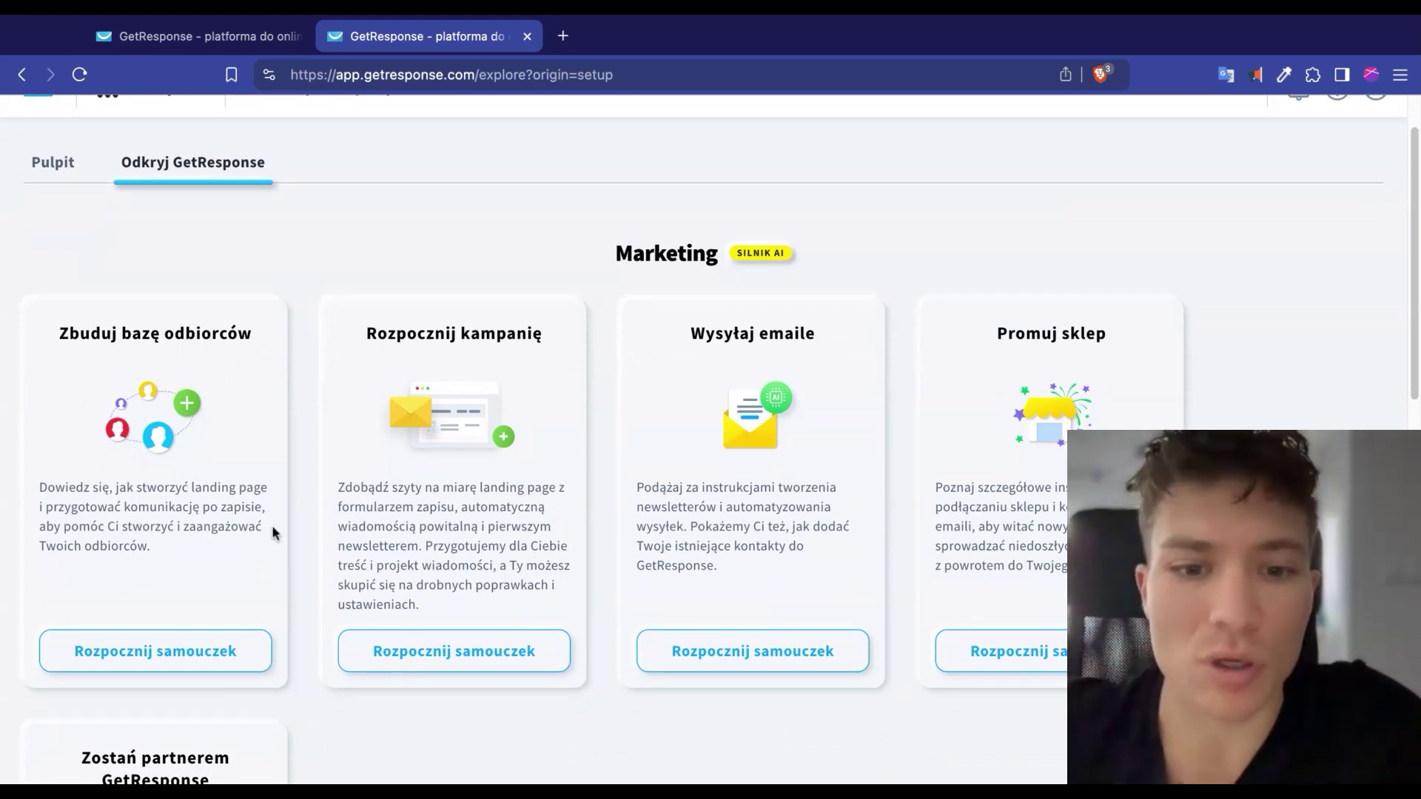
pyautogui.scroll(1, 271, 527)
pyautogui.scroll(-3, 259, 527)
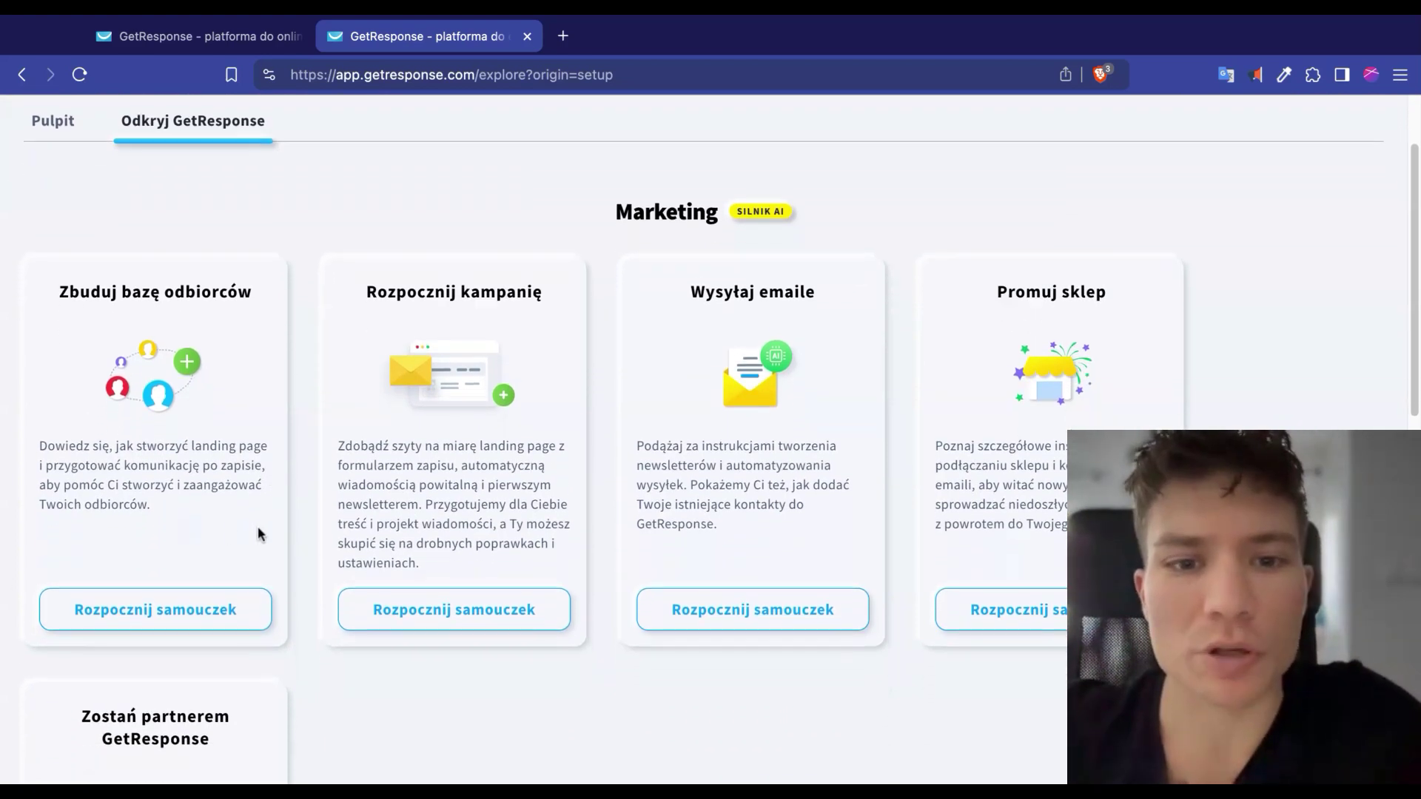
pyautogui.click(191, 618)
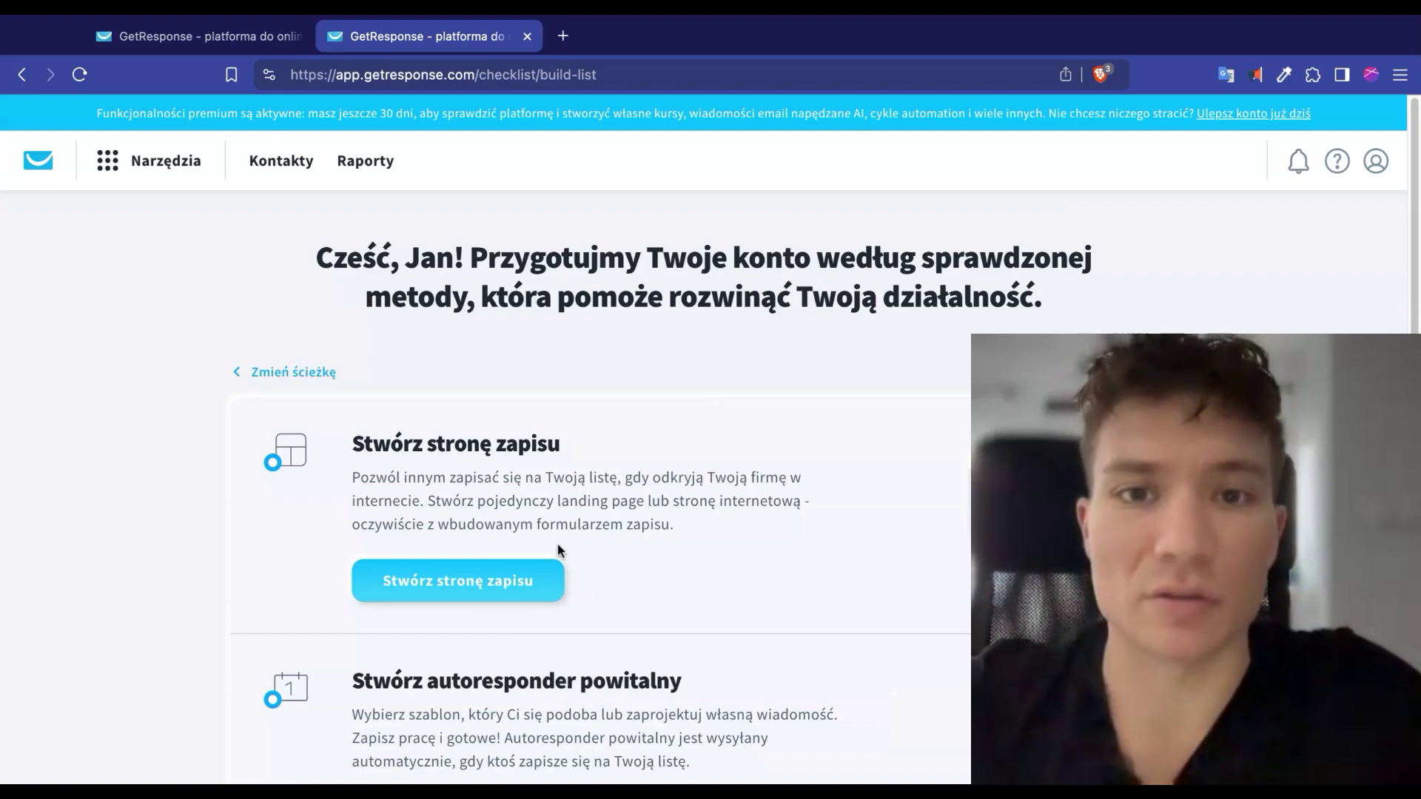
# - Create a sign-up landing page with the smart AI creator, choosing "Usługi związane z blogowaniem" as the industry
pyautogui.click(552, 569)
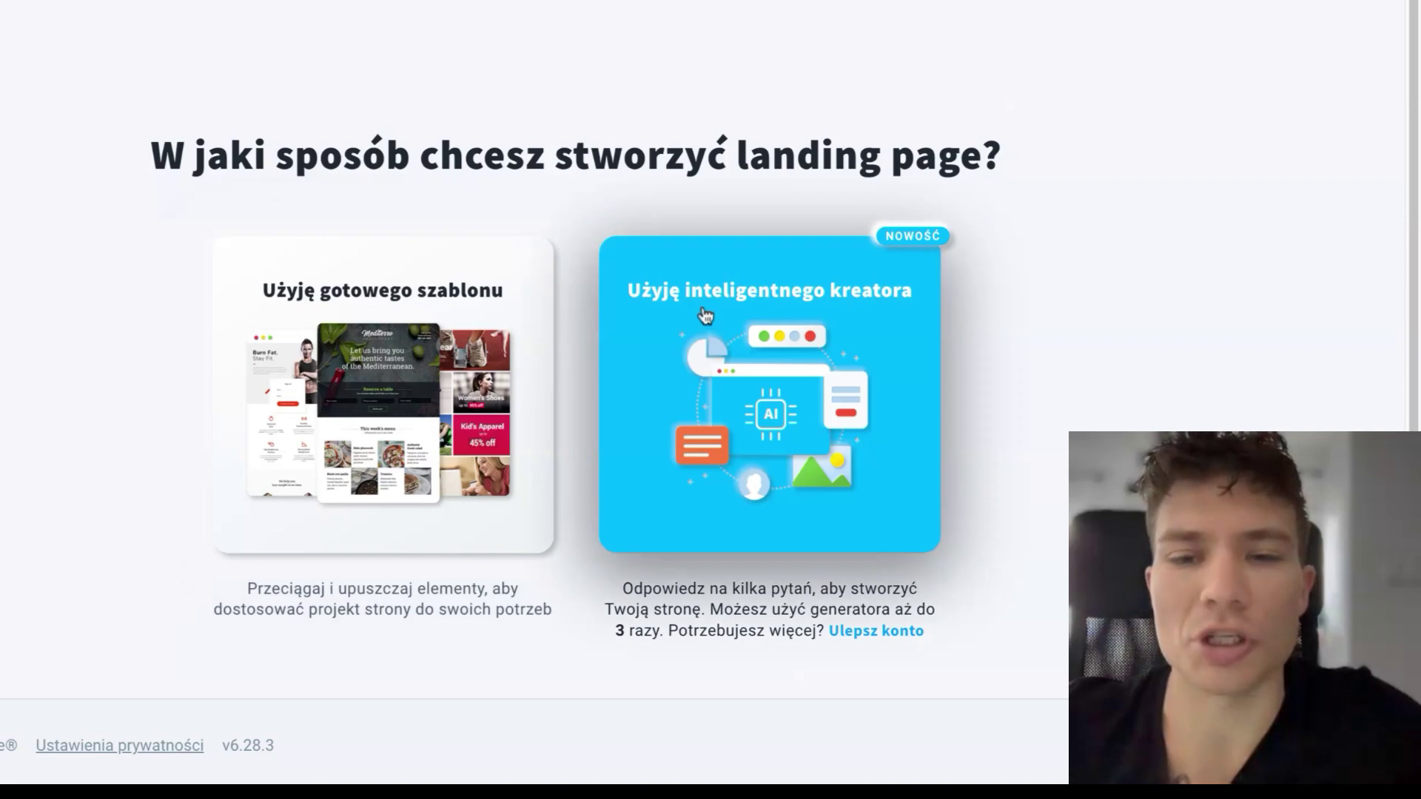
pyautogui.click(773, 337)
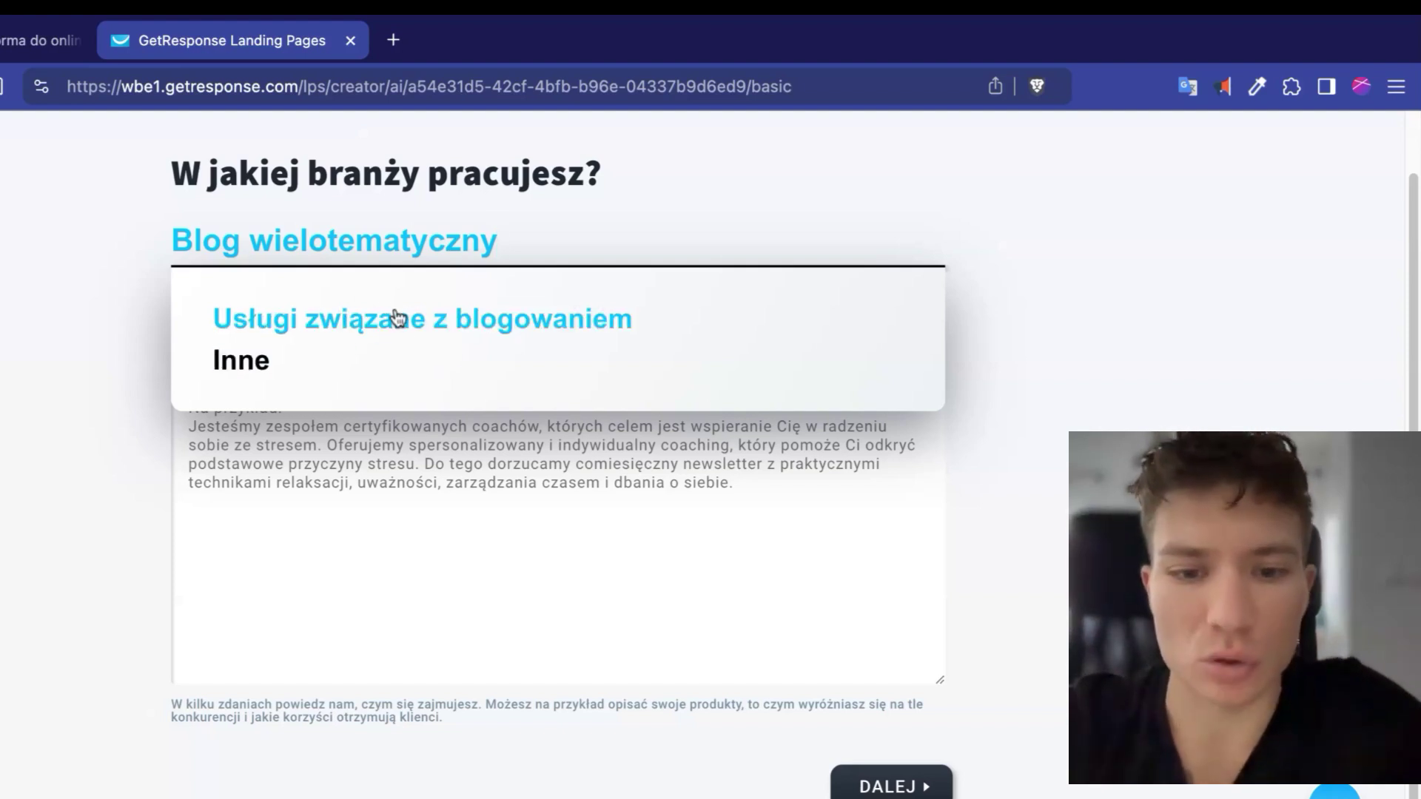
pyautogui.click(401, 324)
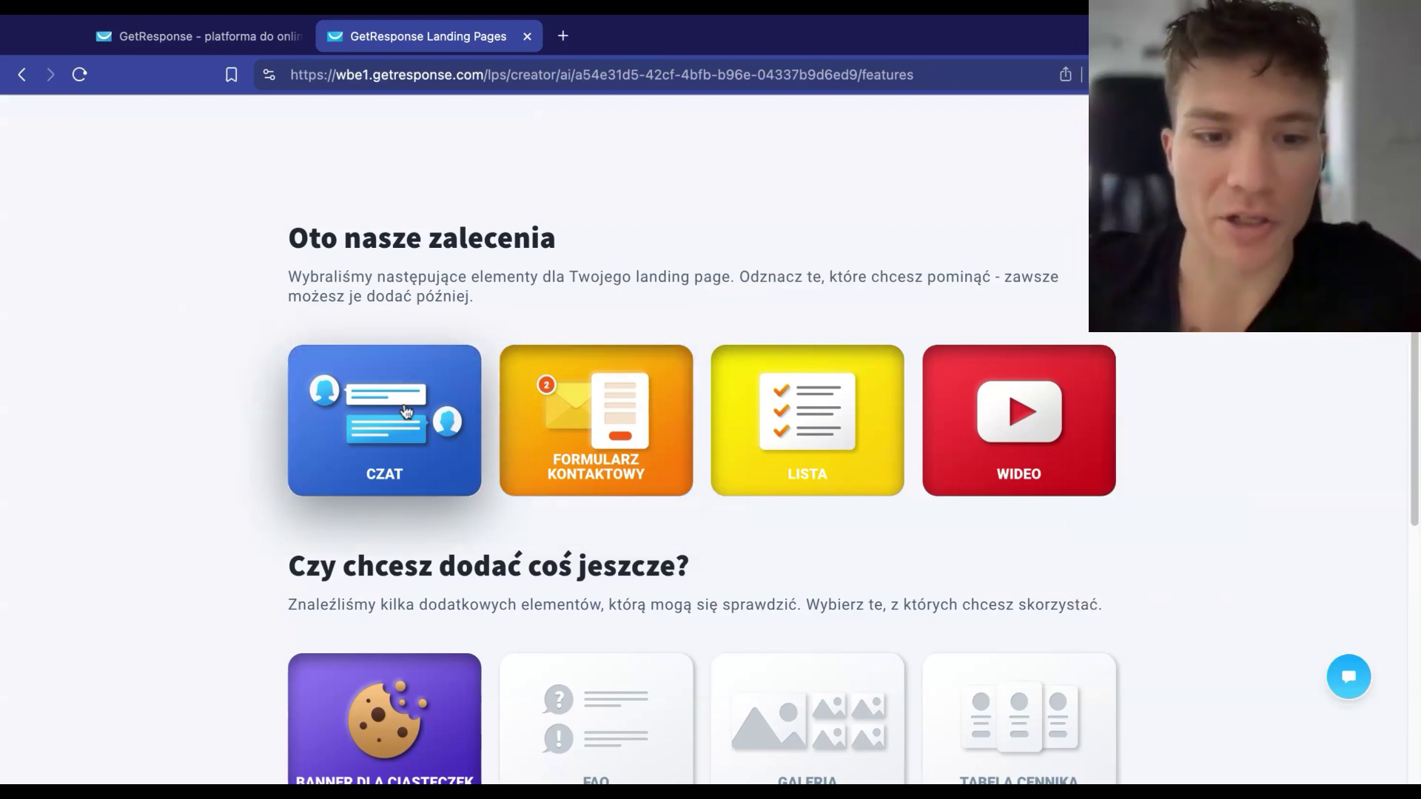
pyautogui.click(509, 407)
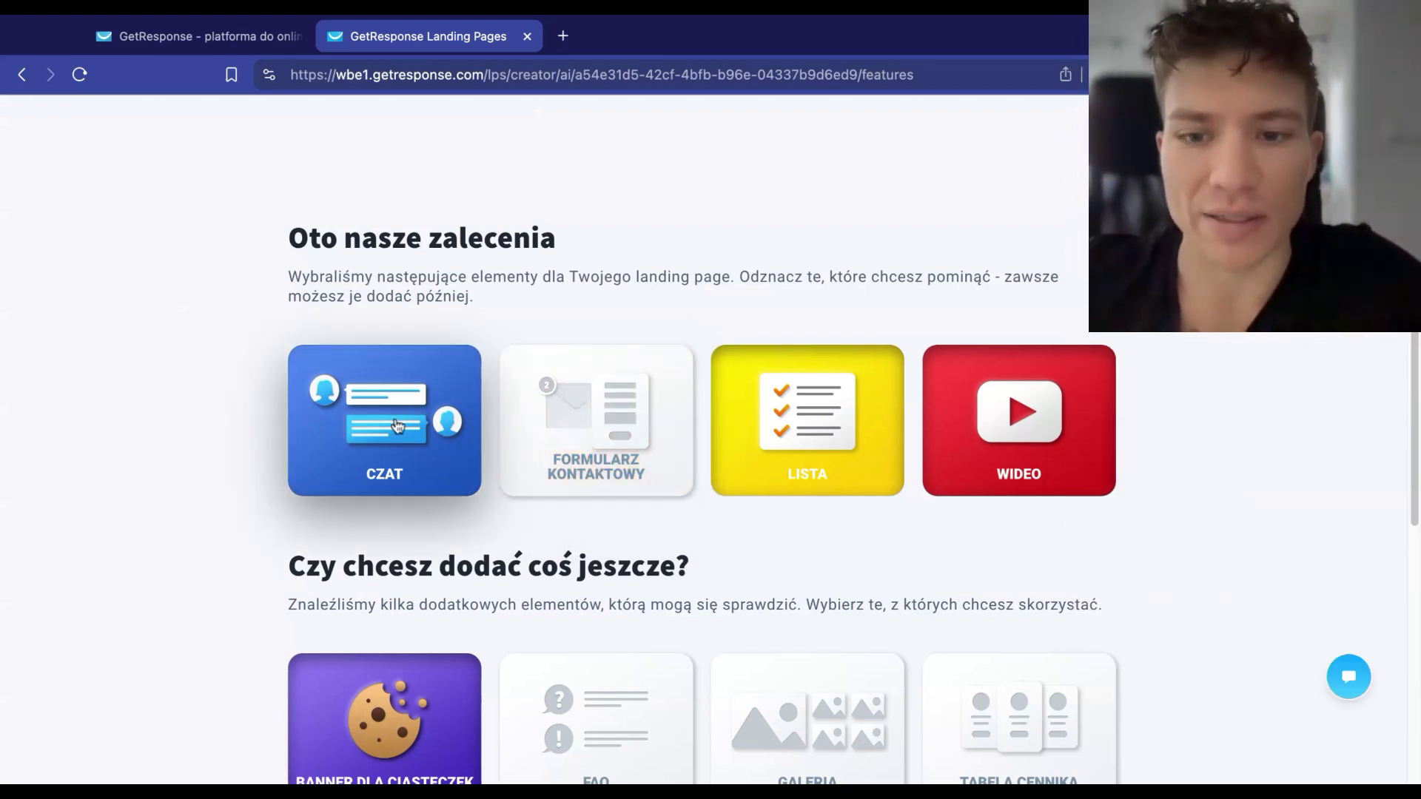
pyautogui.click(467, 418)
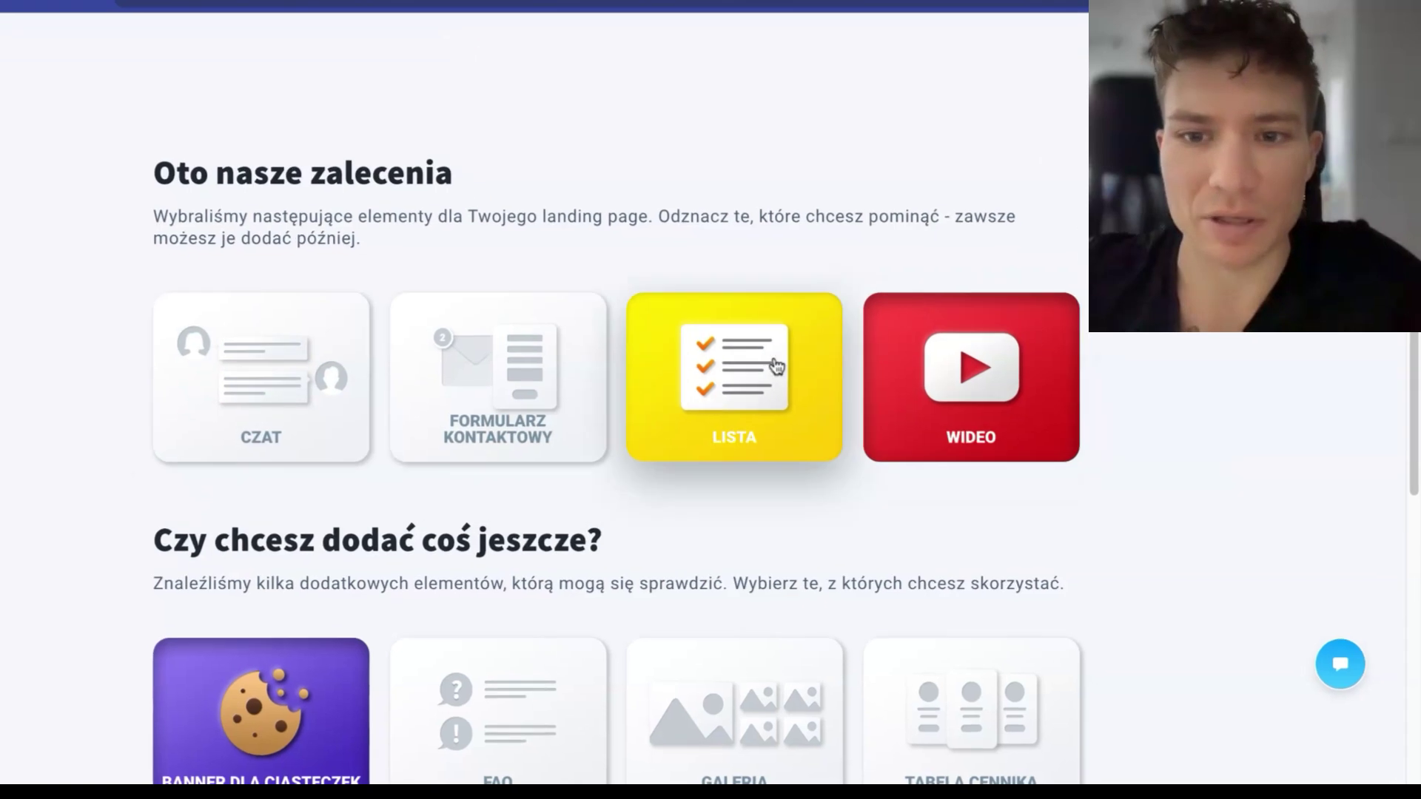
pyautogui.click(891, 416)
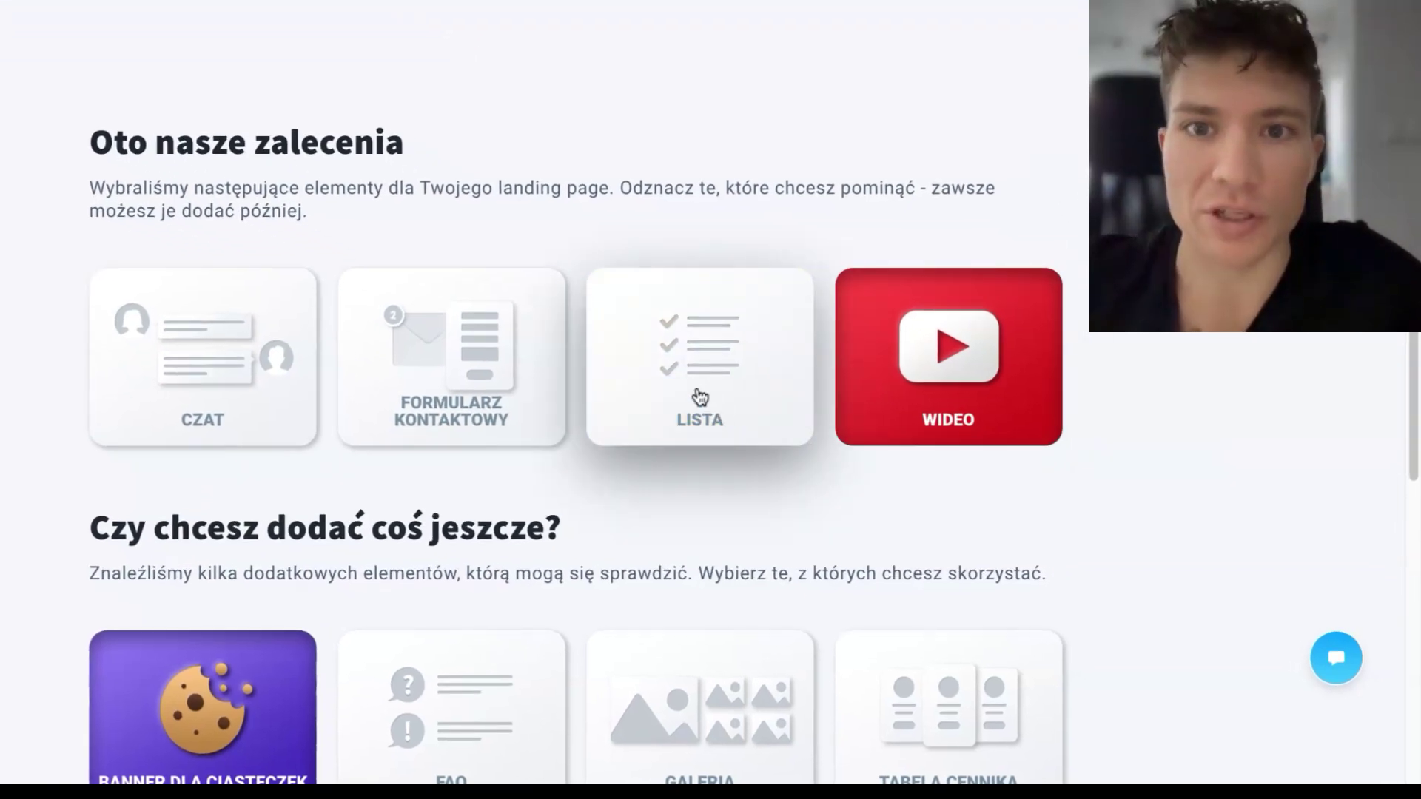
pyautogui.click(236, 359)
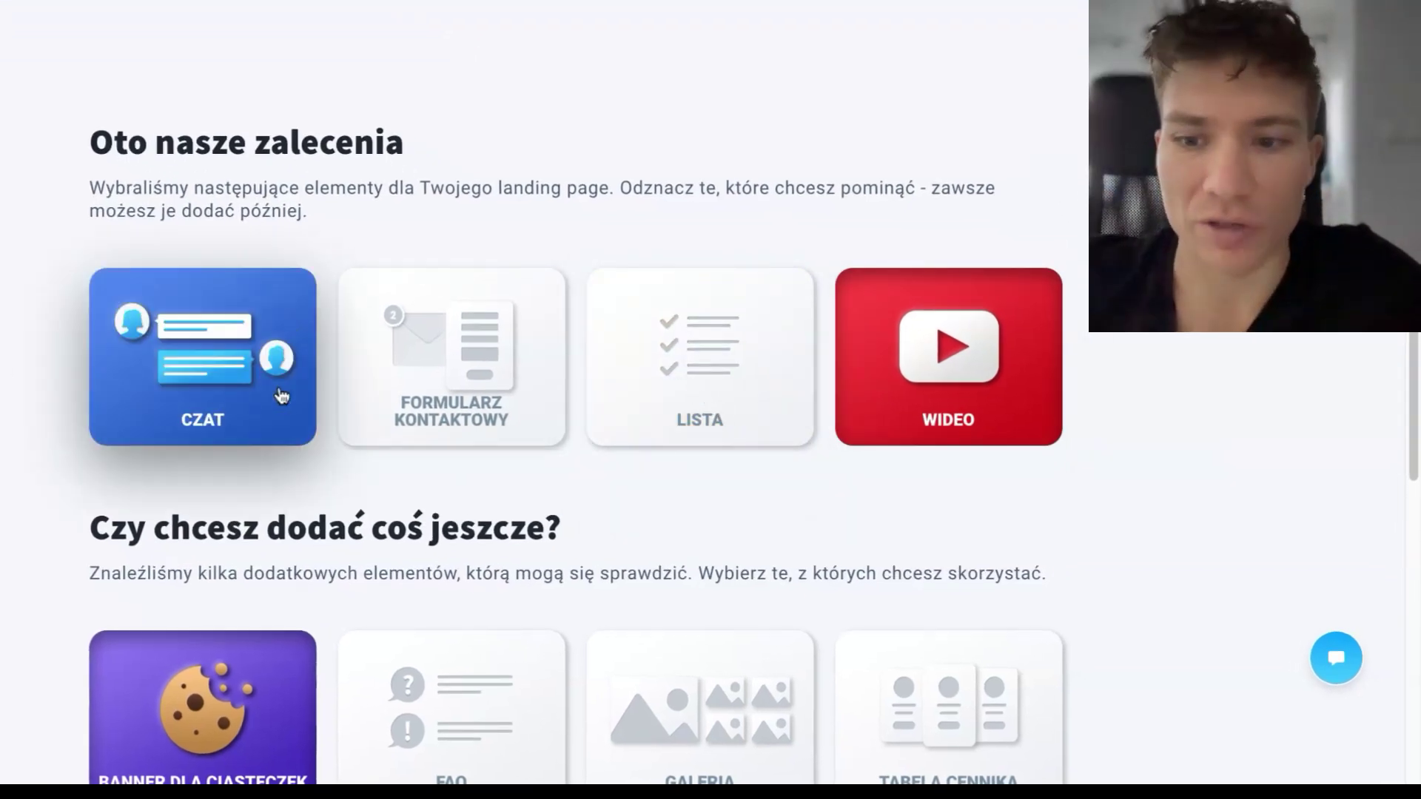
pyautogui.click(540, 361)
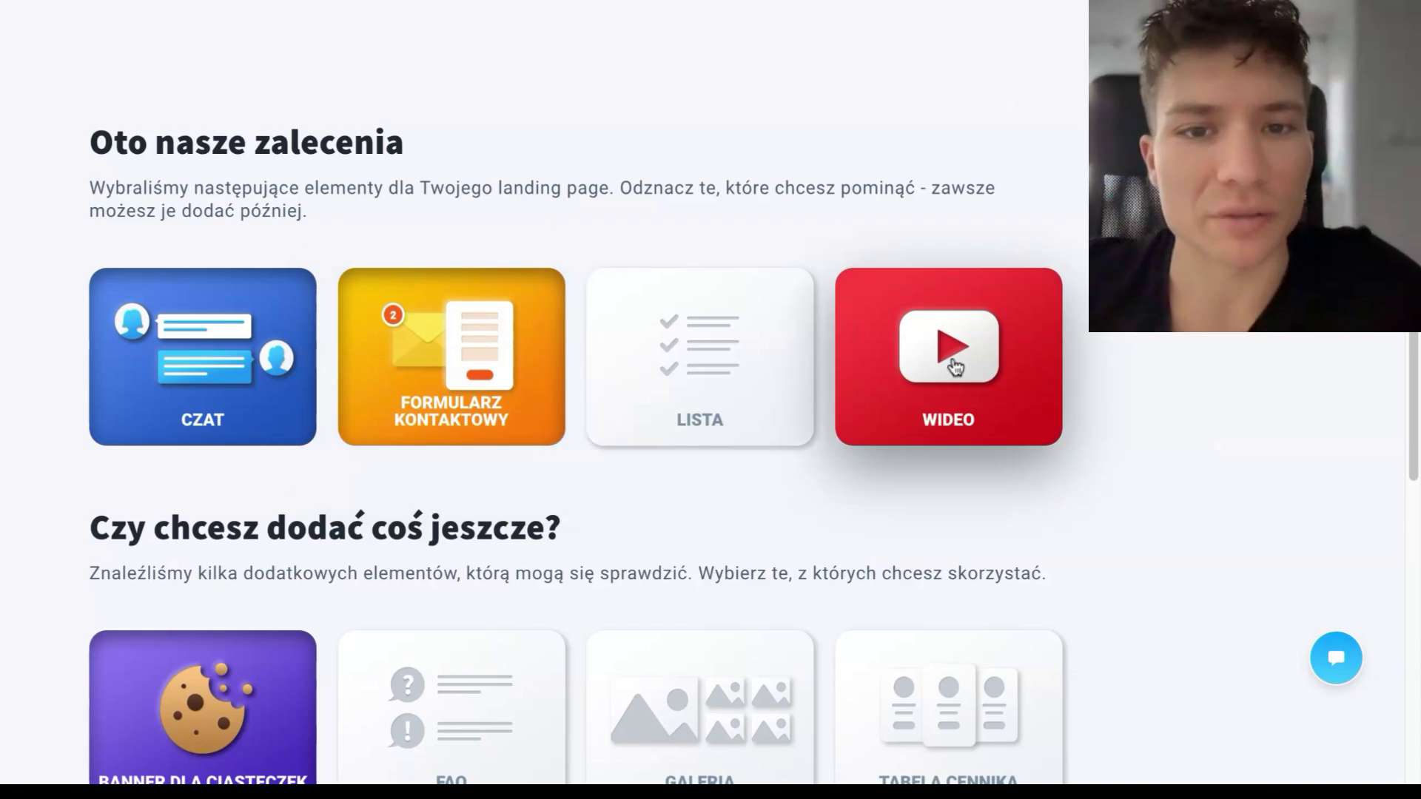
pyautogui.click(714, 364)
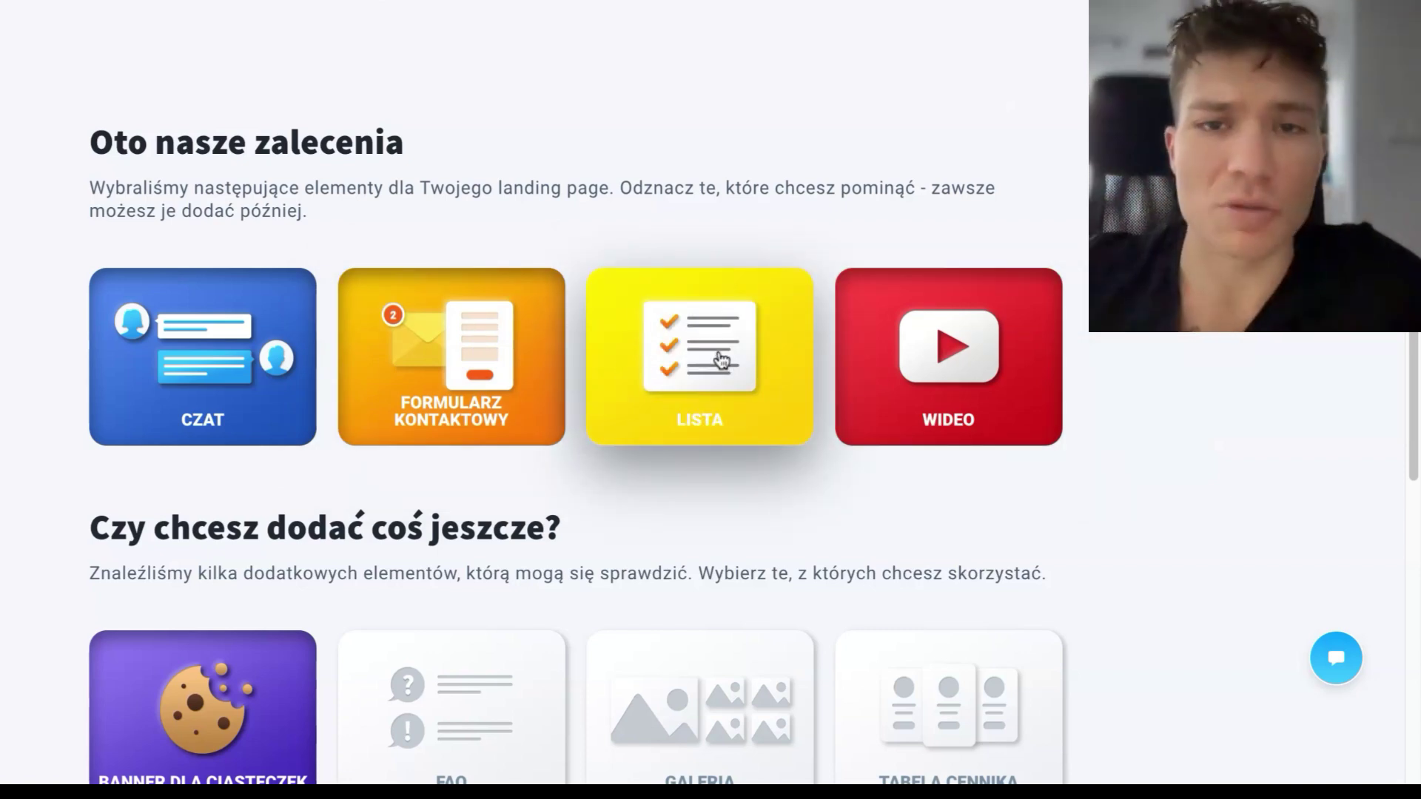
# - Deselect the Wideo element, add Formularz zapisu to the landing page, and continue to the color themes
pyautogui.click(1018, 338)
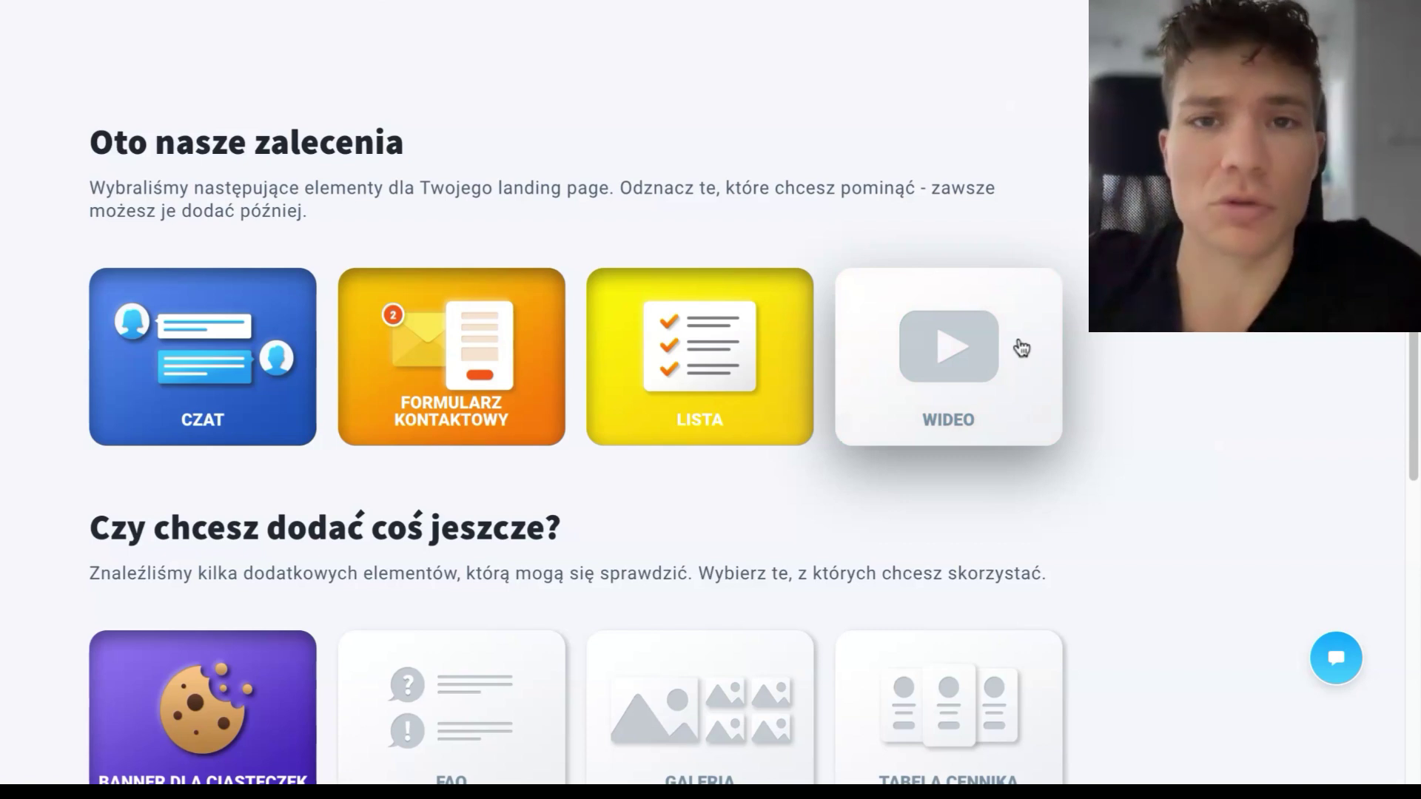
pyautogui.scroll(-2, 426, 566)
pyautogui.click(231, 548)
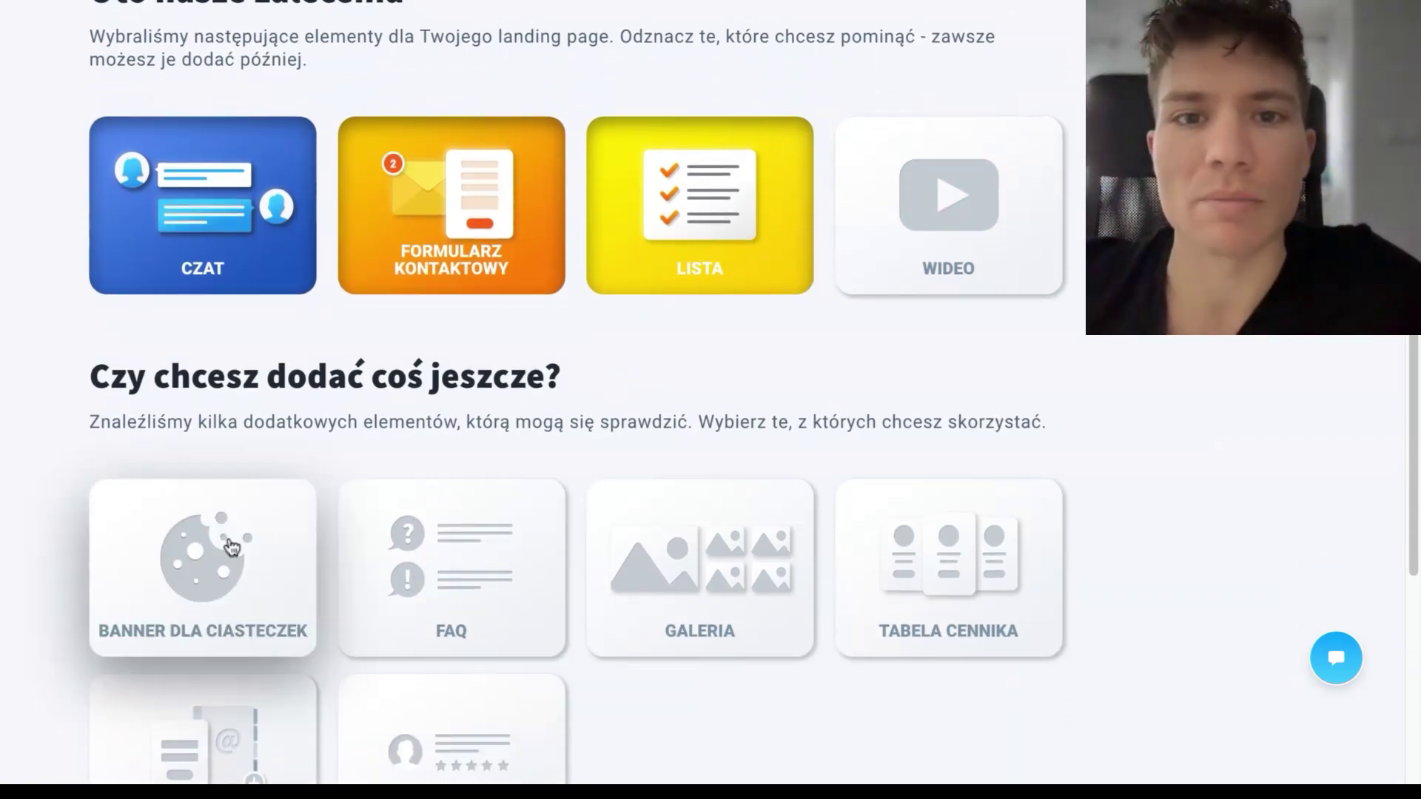
pyautogui.click(262, 576)
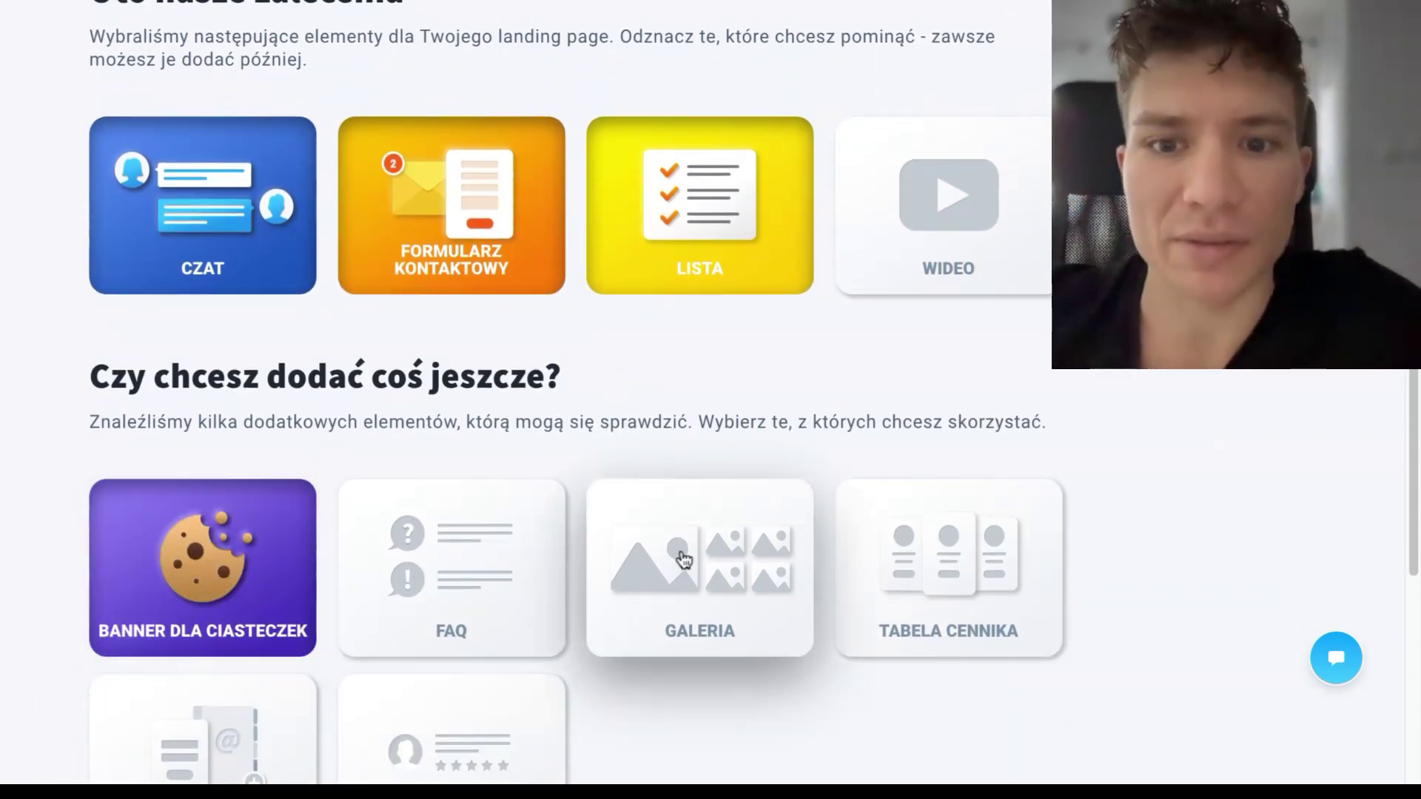
pyautogui.scroll(-1, 627, 596)
pyautogui.scroll(-3, 628, 596)
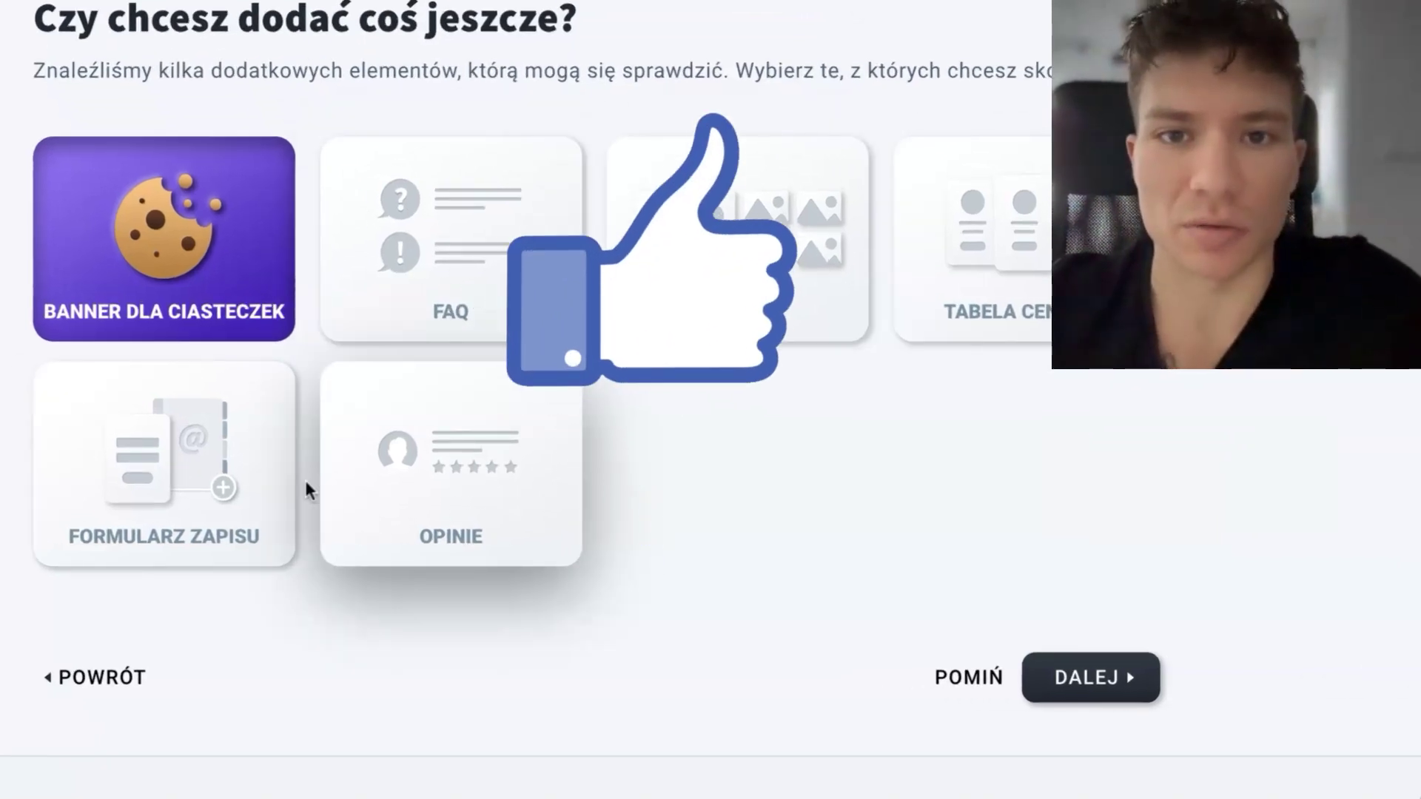
pyautogui.click(302, 523)
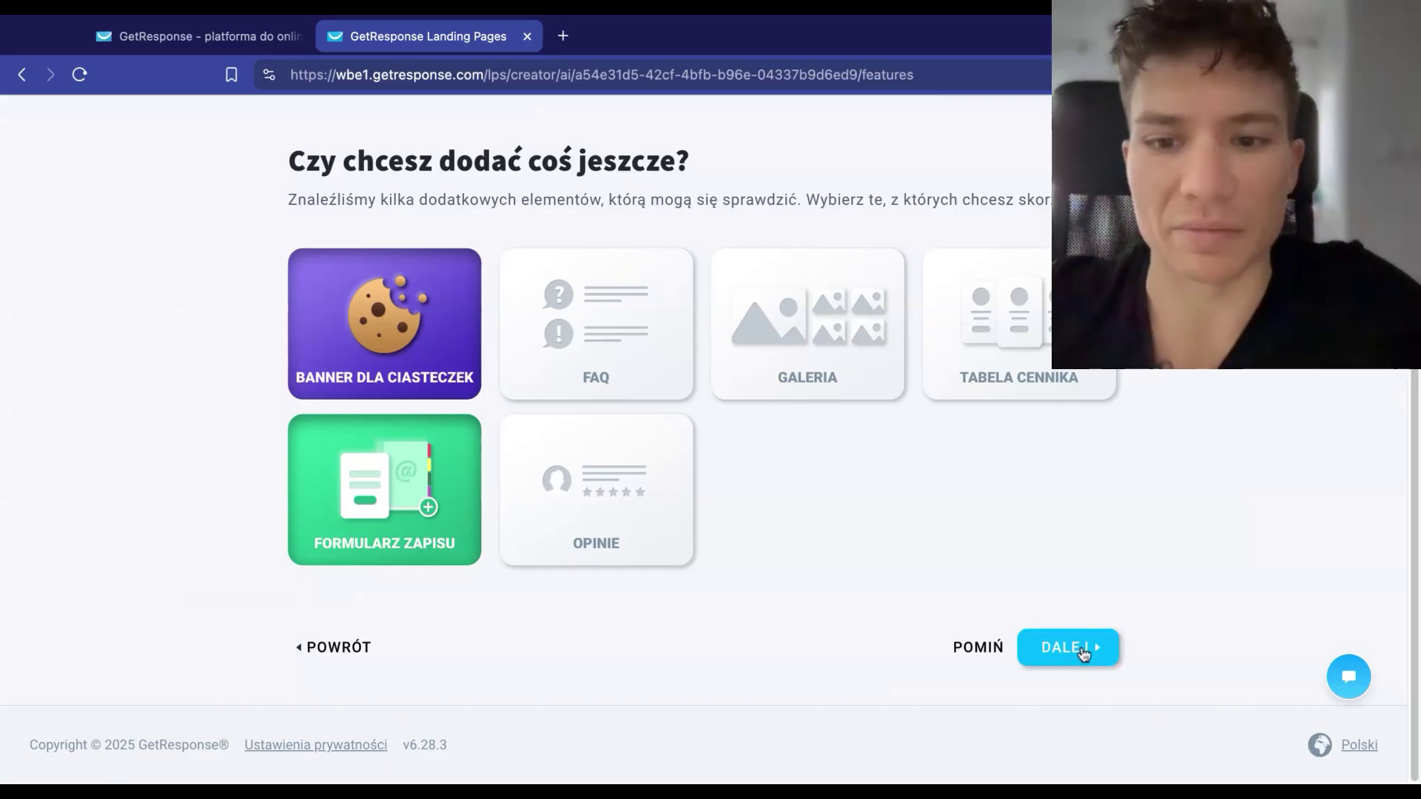
pyautogui.click(1082, 650)
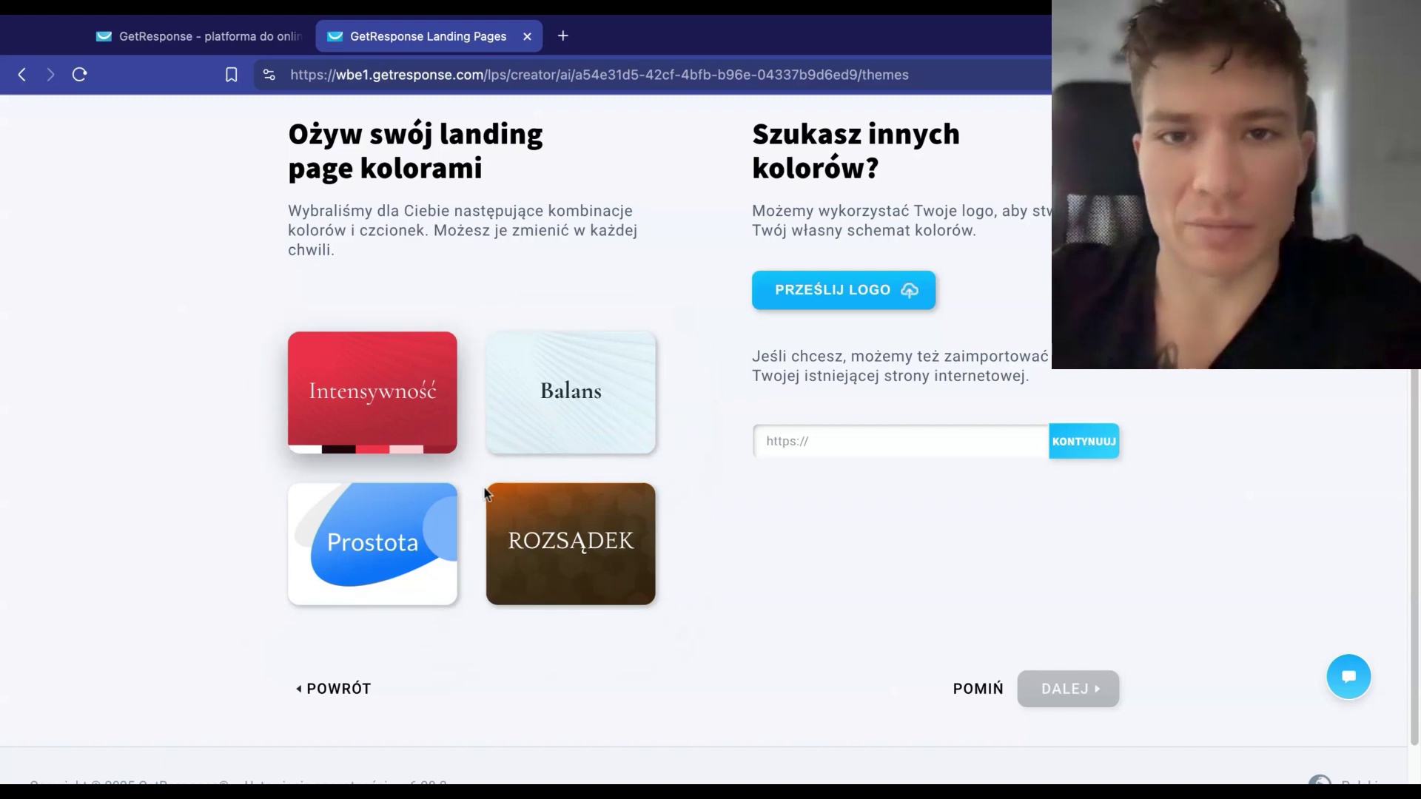
# - Import color themes from an existing website and generate the landing page proposals with the Energia theme
pyautogui.scroll(-1, 342, 393)
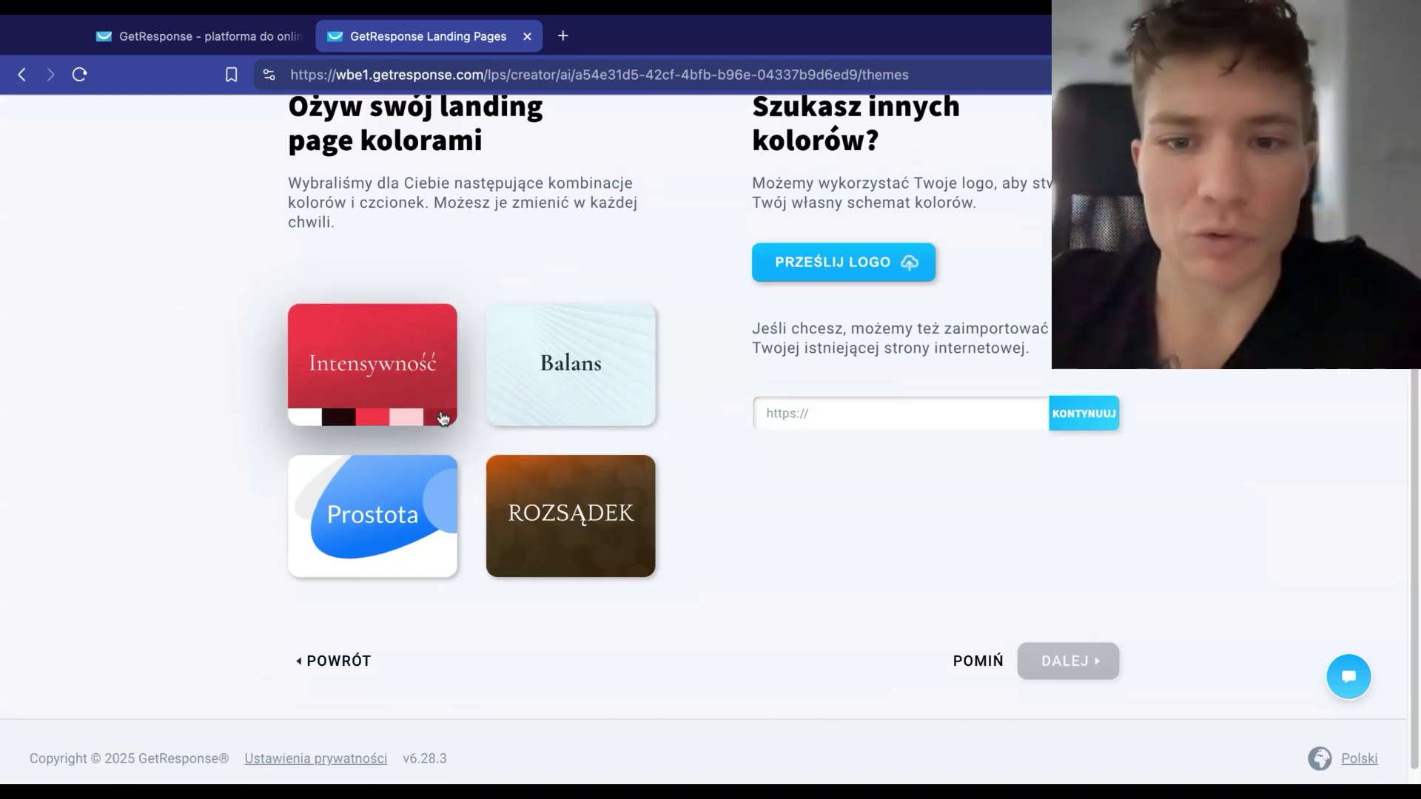
pyautogui.scroll(2, 342, 393)
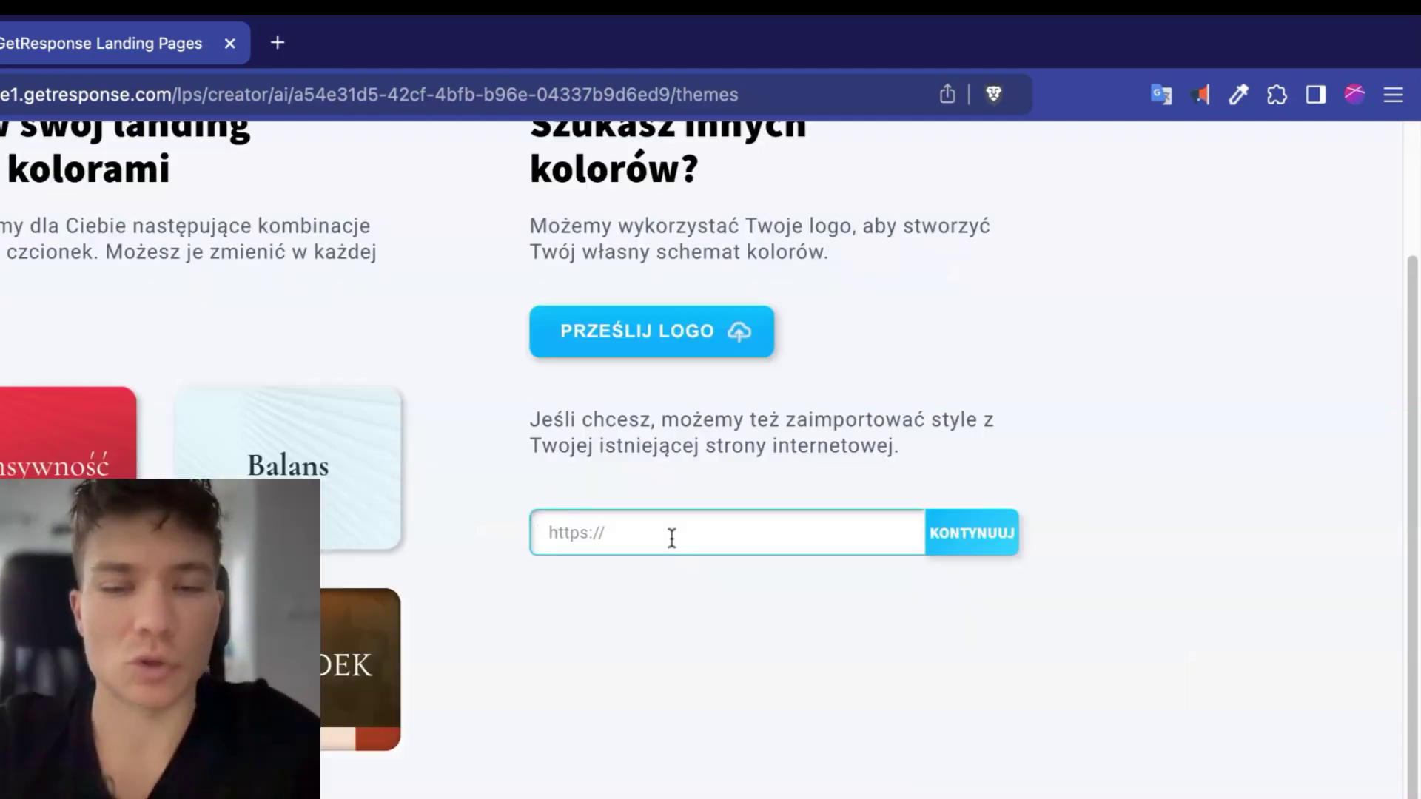
pyautogui.click(671, 633)
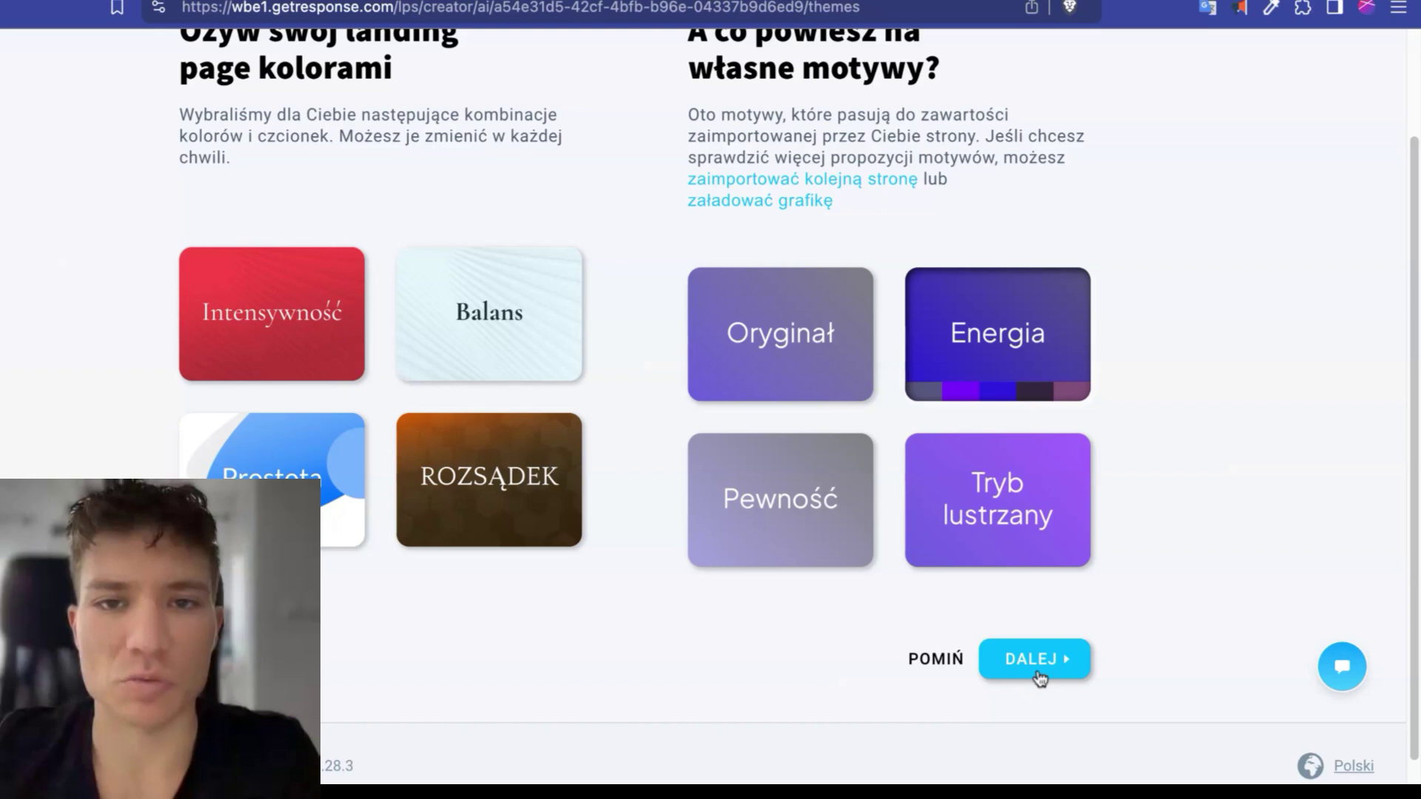
pyautogui.click(1067, 675)
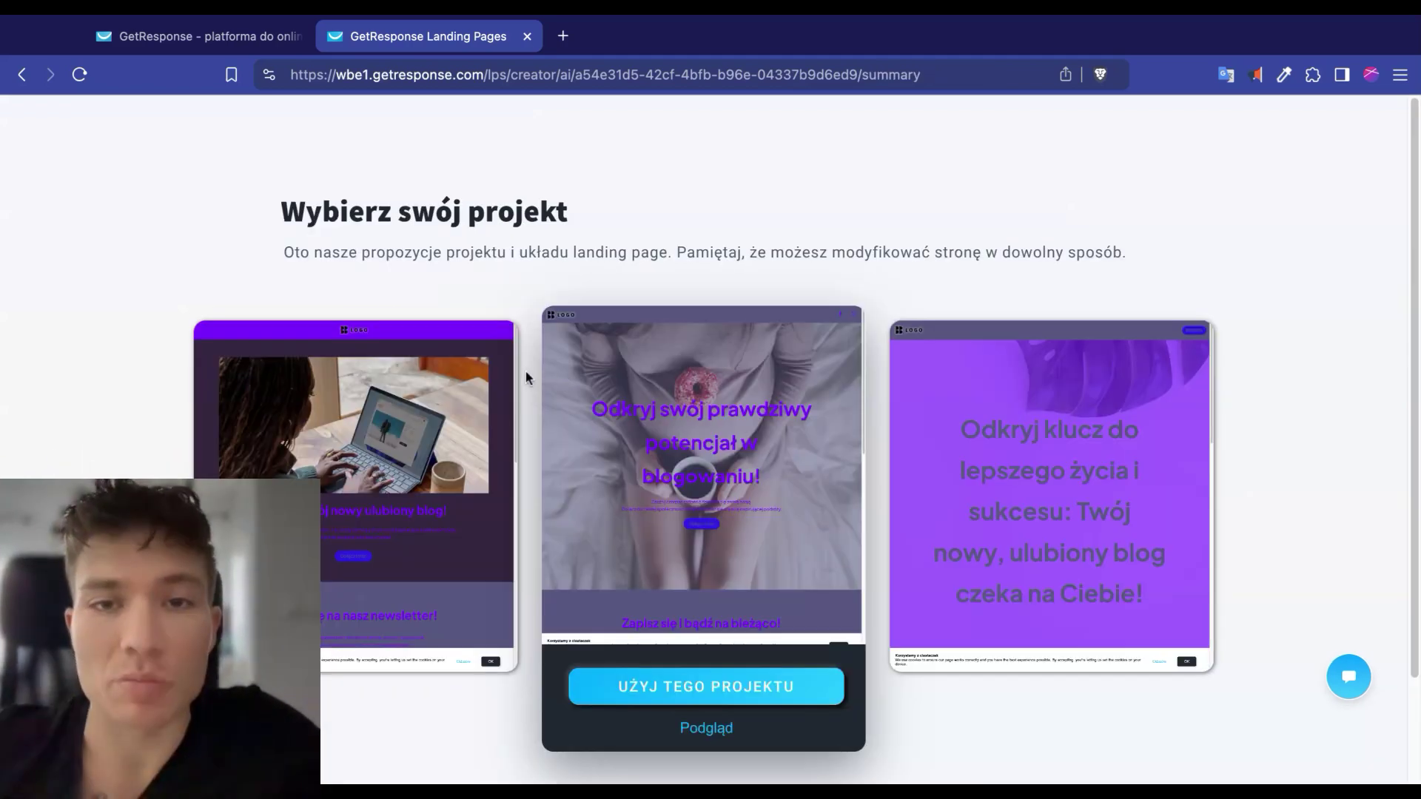
# - Compare the generated landing page proposals and use the one with the laptop photo as the project
pyautogui.moveTo(447, 397)
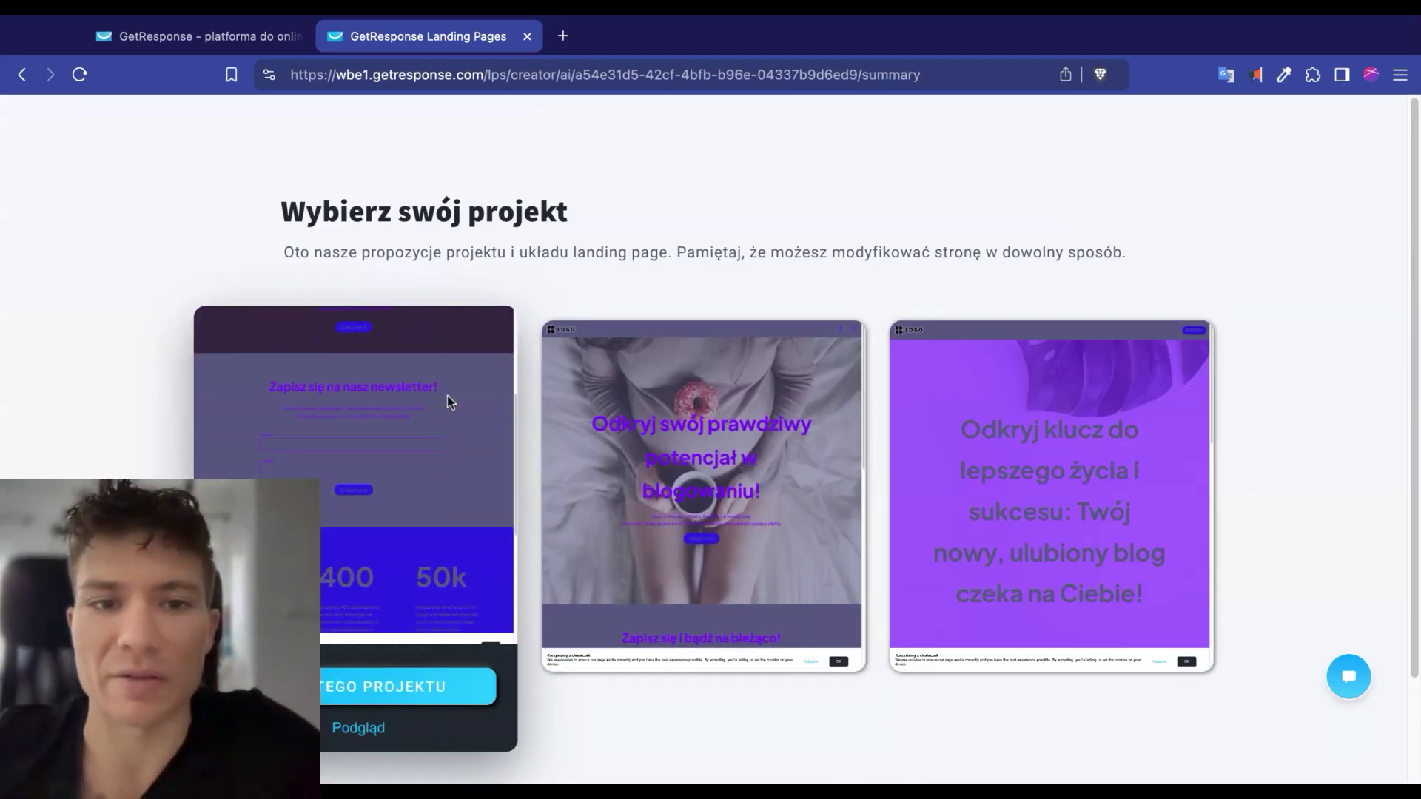
pyautogui.moveTo(712, 430)
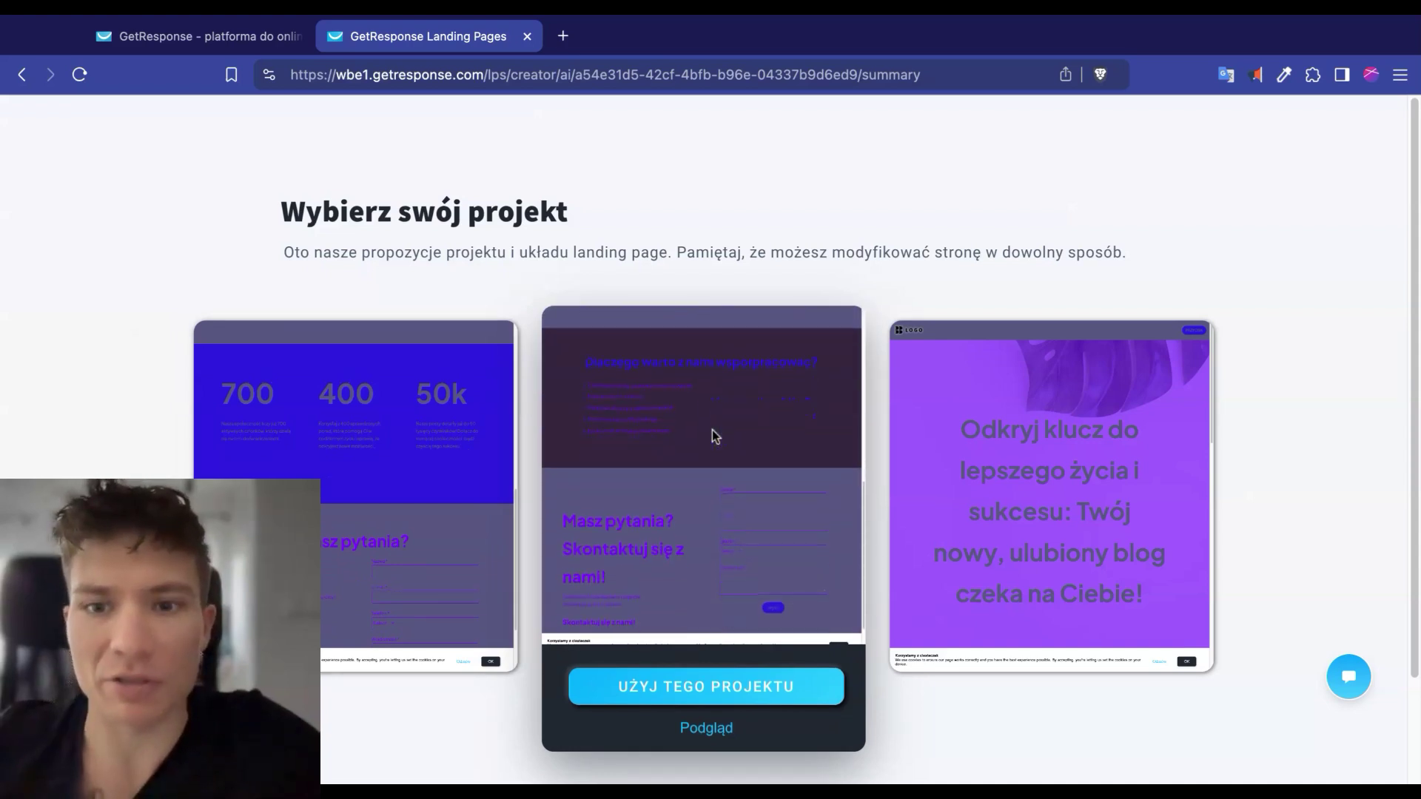
pyautogui.scroll(-2, 656, 548)
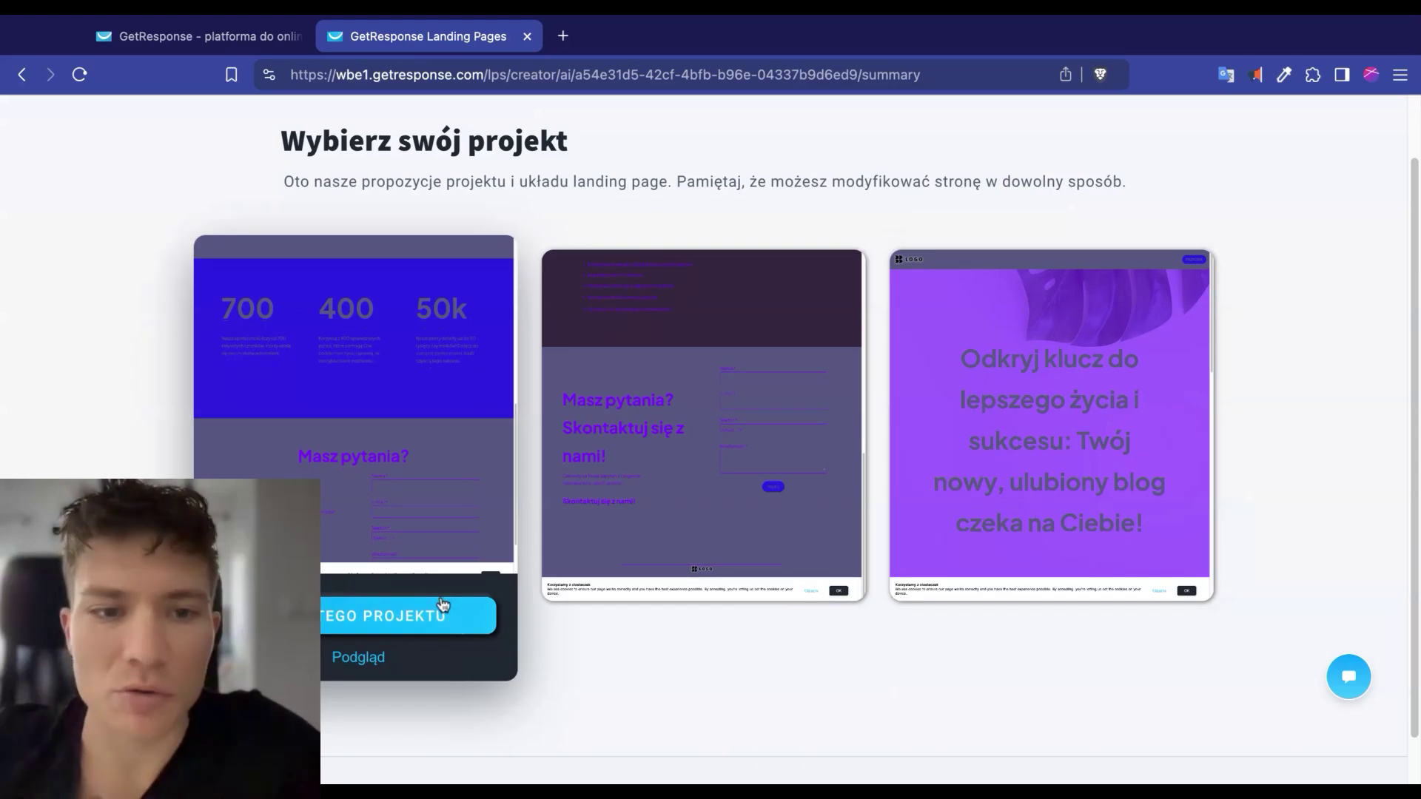
pyautogui.click(418, 616)
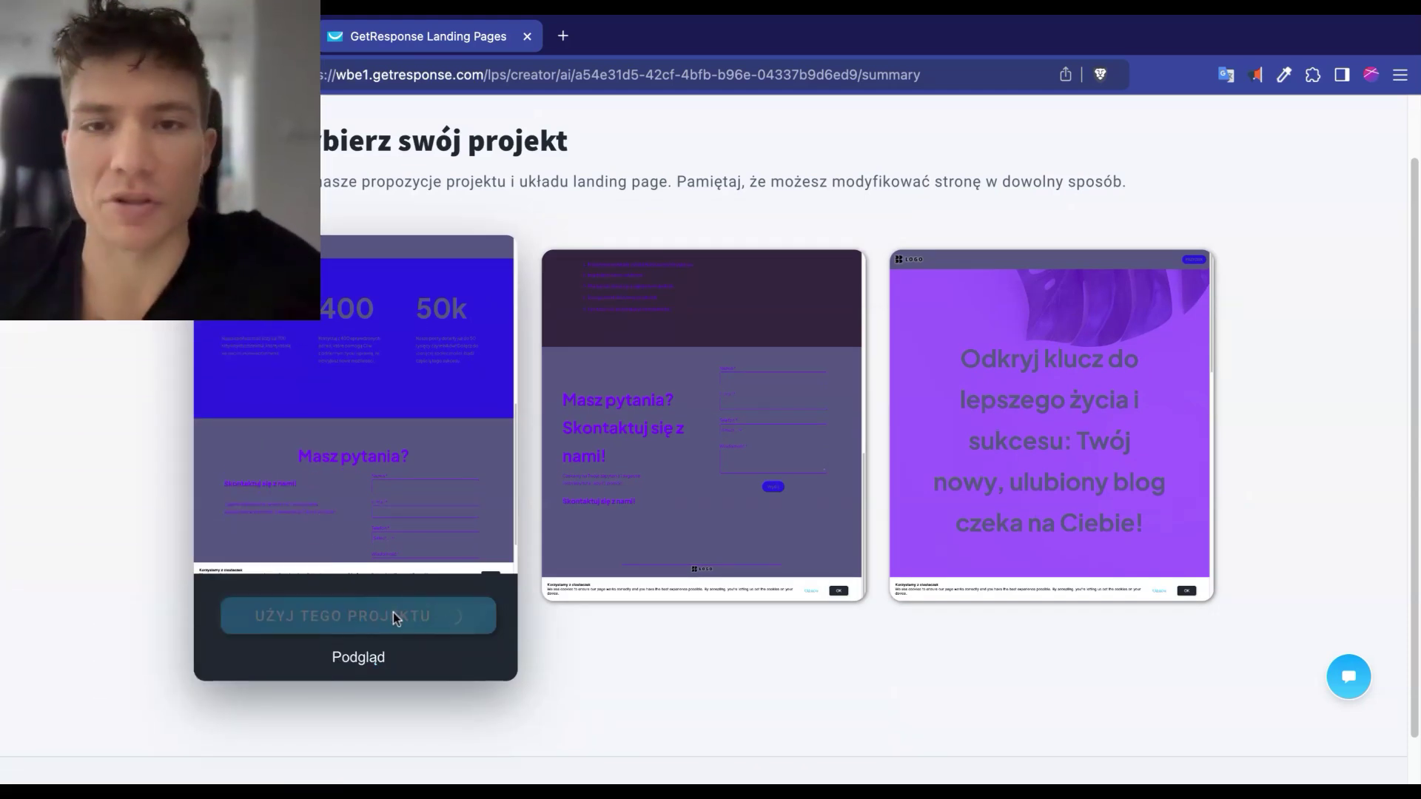
# - Replace the headline below the laptop photo with "Zapisz się na newsletter!"
pyautogui.scroll(-5, 610, 504)
pyautogui.scroll(-3, 723, 498)
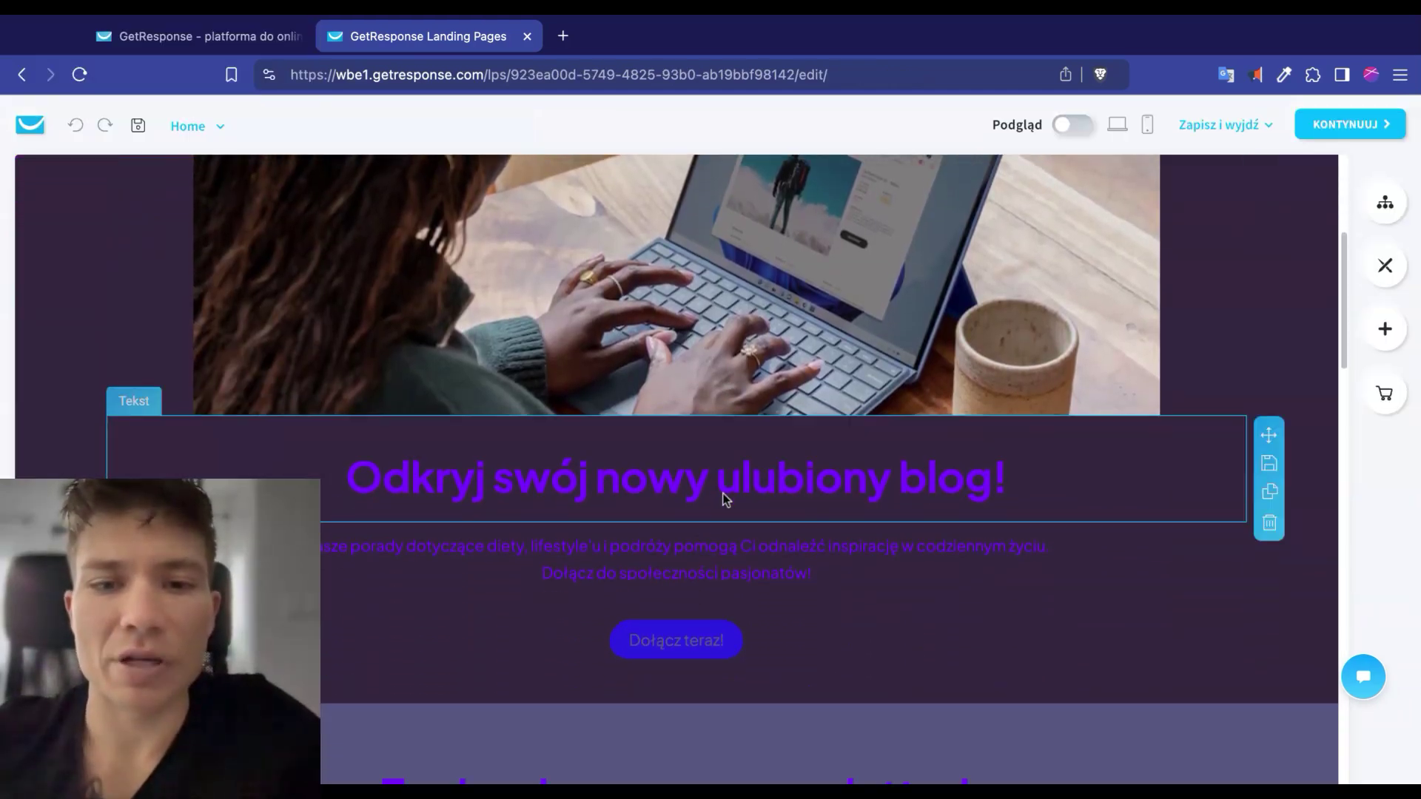
pyautogui.scroll(-2, 618, 476)
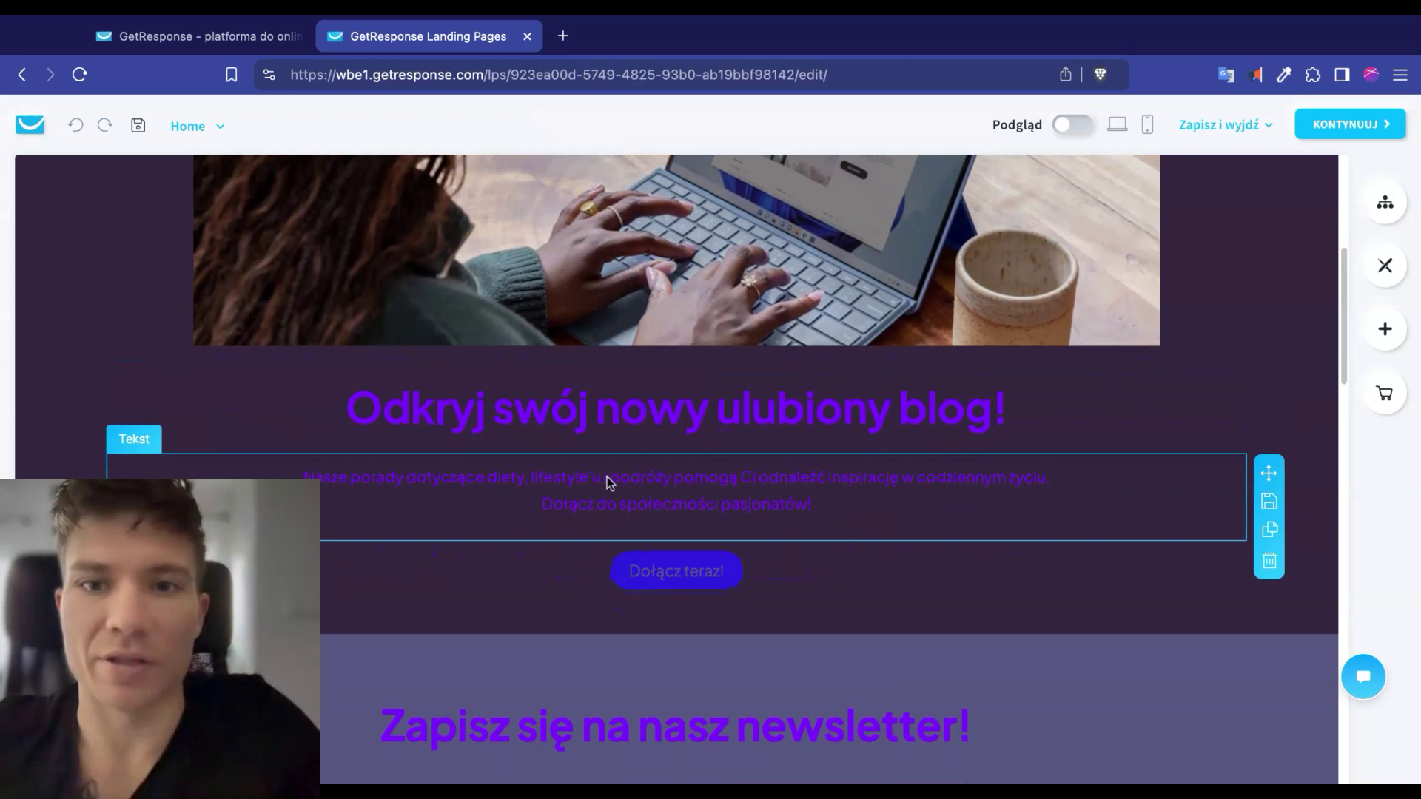
pyautogui.scroll(-1, 669, 482)
pyautogui.scroll(3, 704, 485)
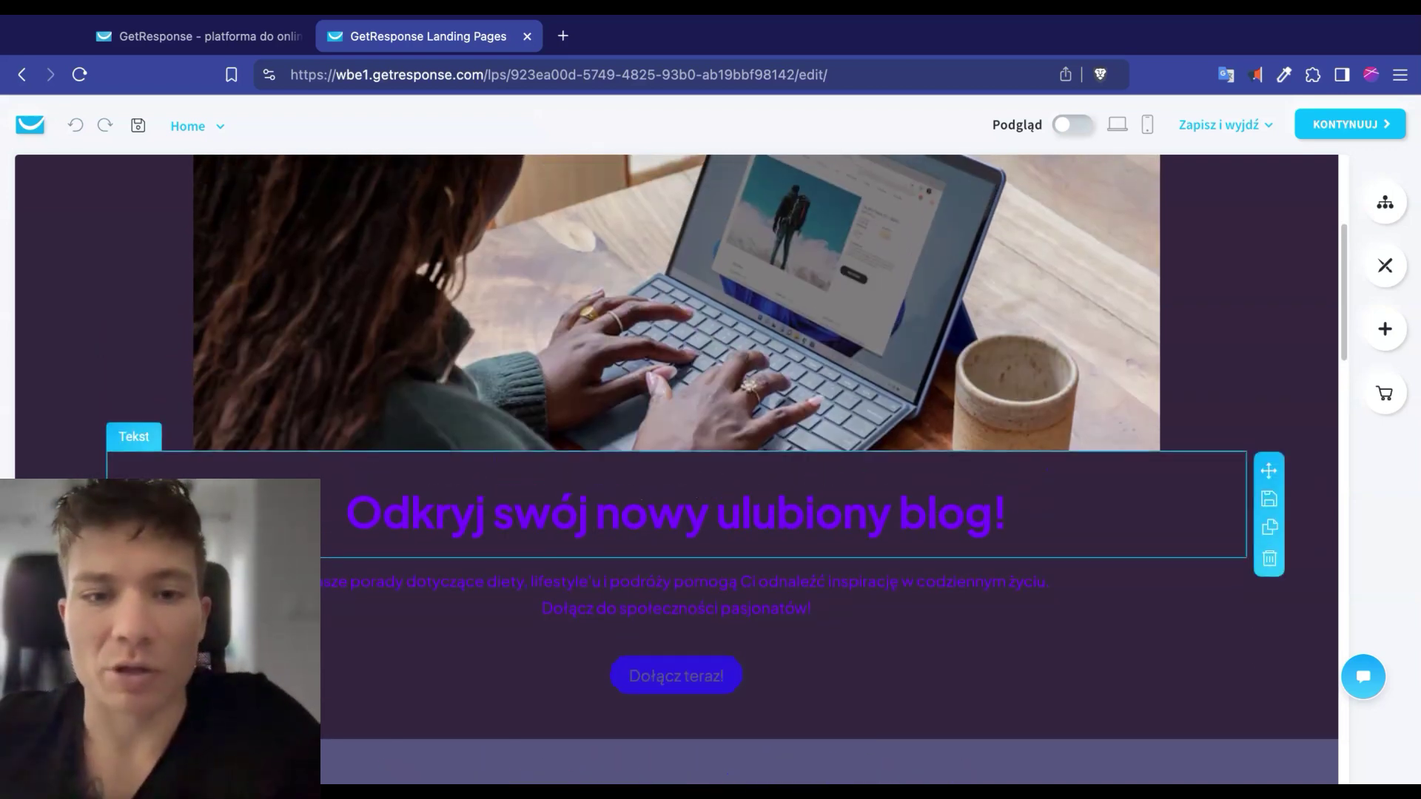
pyautogui.scroll(-1, 662, 538)
pyautogui.click(658, 543)
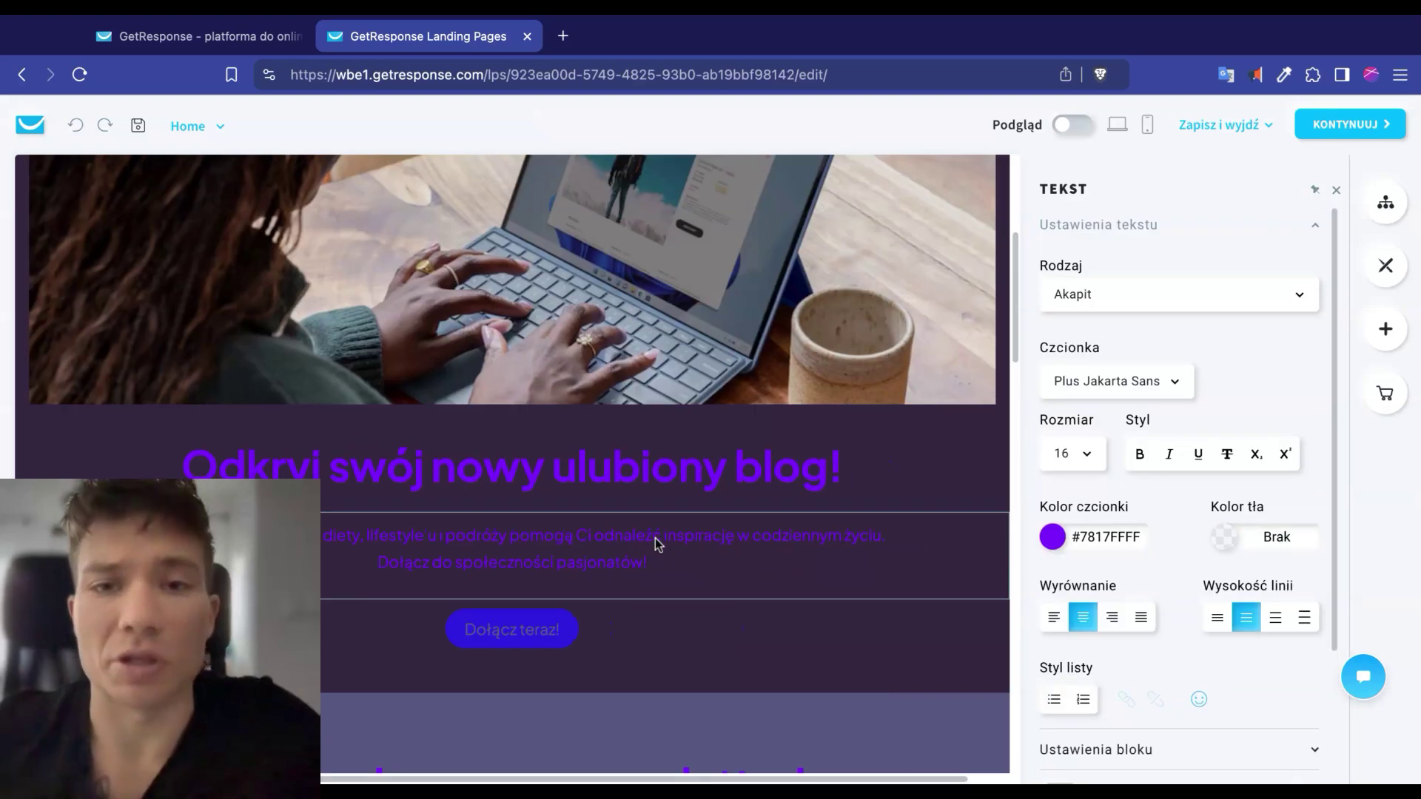
pyautogui.tripleClick(654, 466)
pyautogui.write('Zapisz się na newslett')
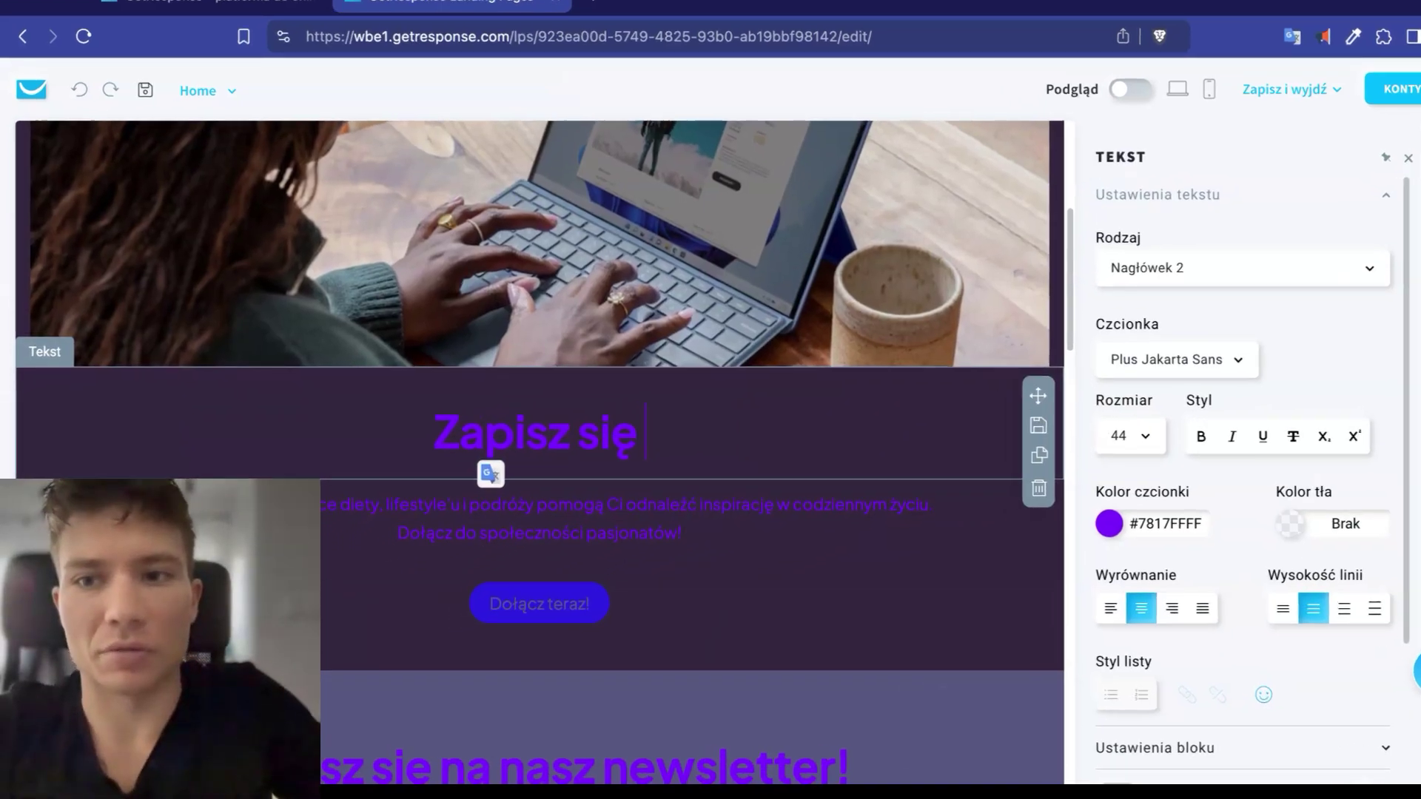
pyautogui.write('er!')
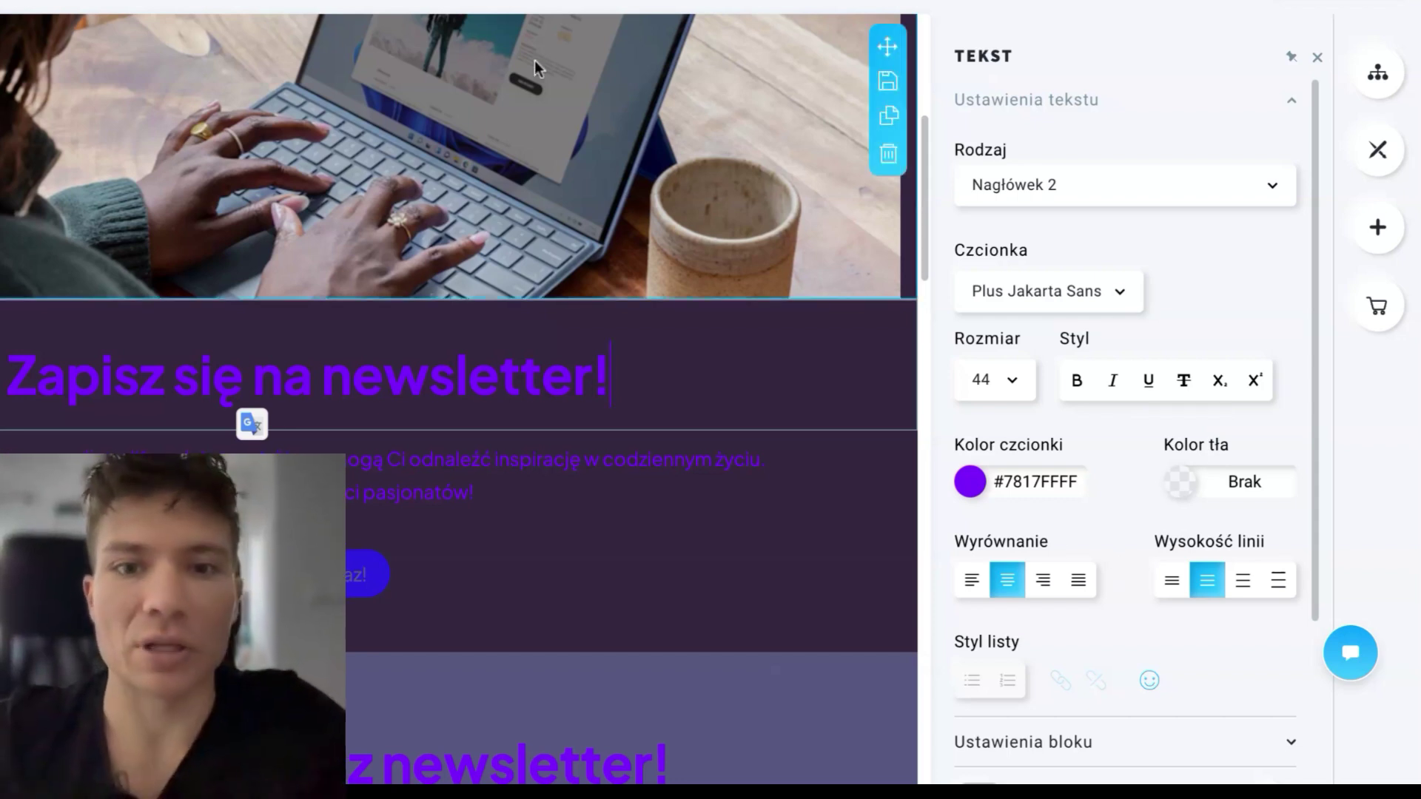
# - Examine the source and hyperlink settings of the laptop photo
pyautogui.click(541, 175)
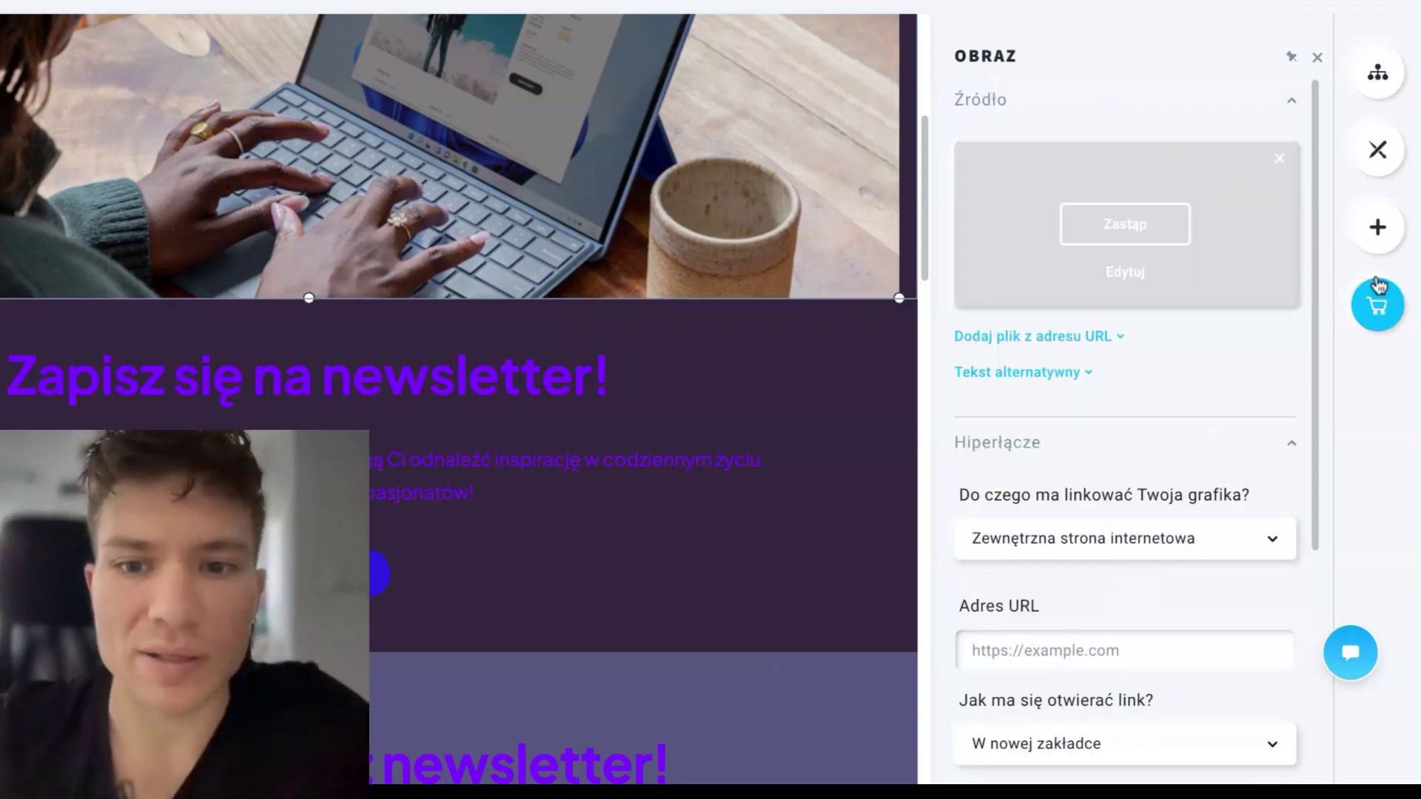
pyautogui.moveTo(1056, 219)
pyautogui.scroll(-5, 1054, 229)
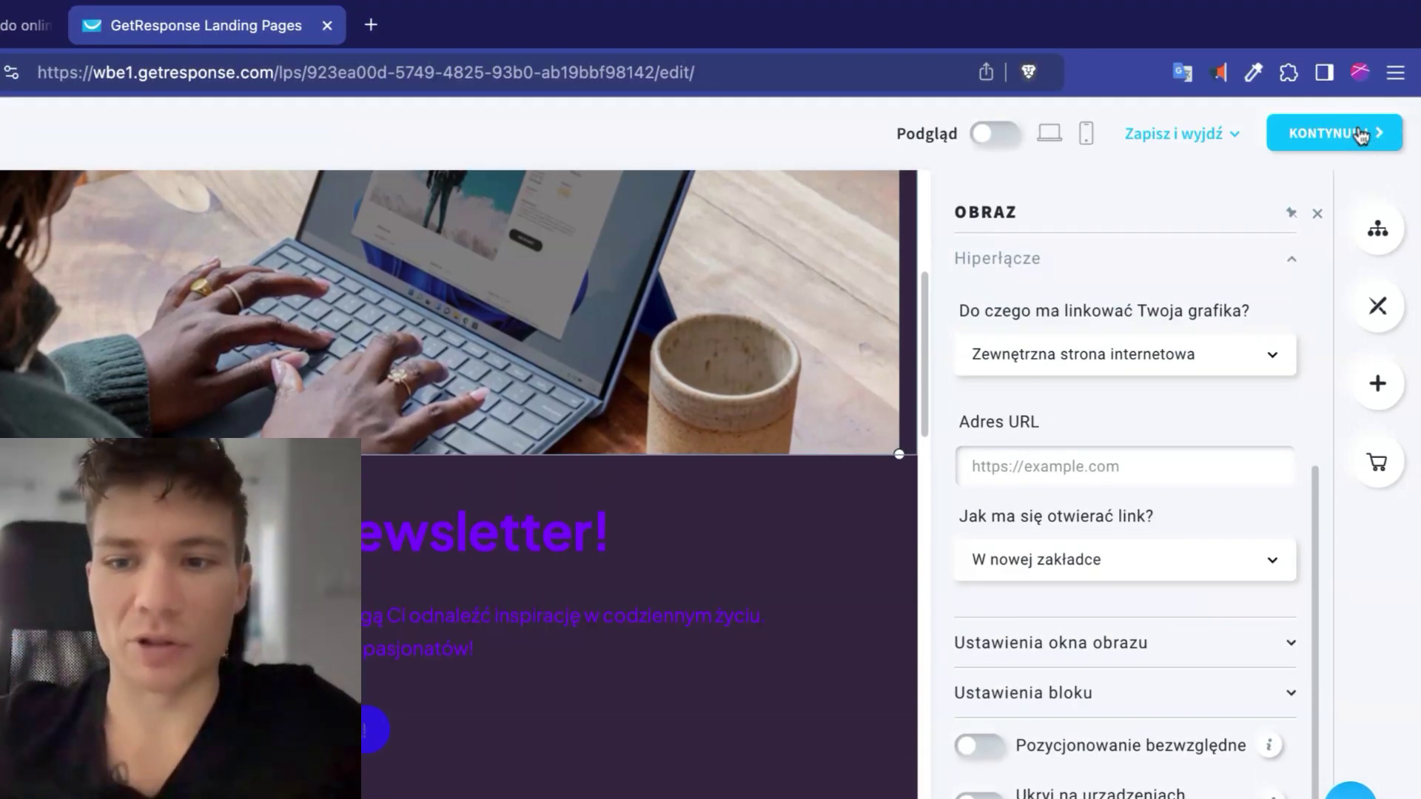
# - Continue to the landing page settings, enable the double opt-in confirmation message, and review the remaining sign-up options
pyautogui.click(1343, 133)
pyautogui.scroll(-2, 549, 491)
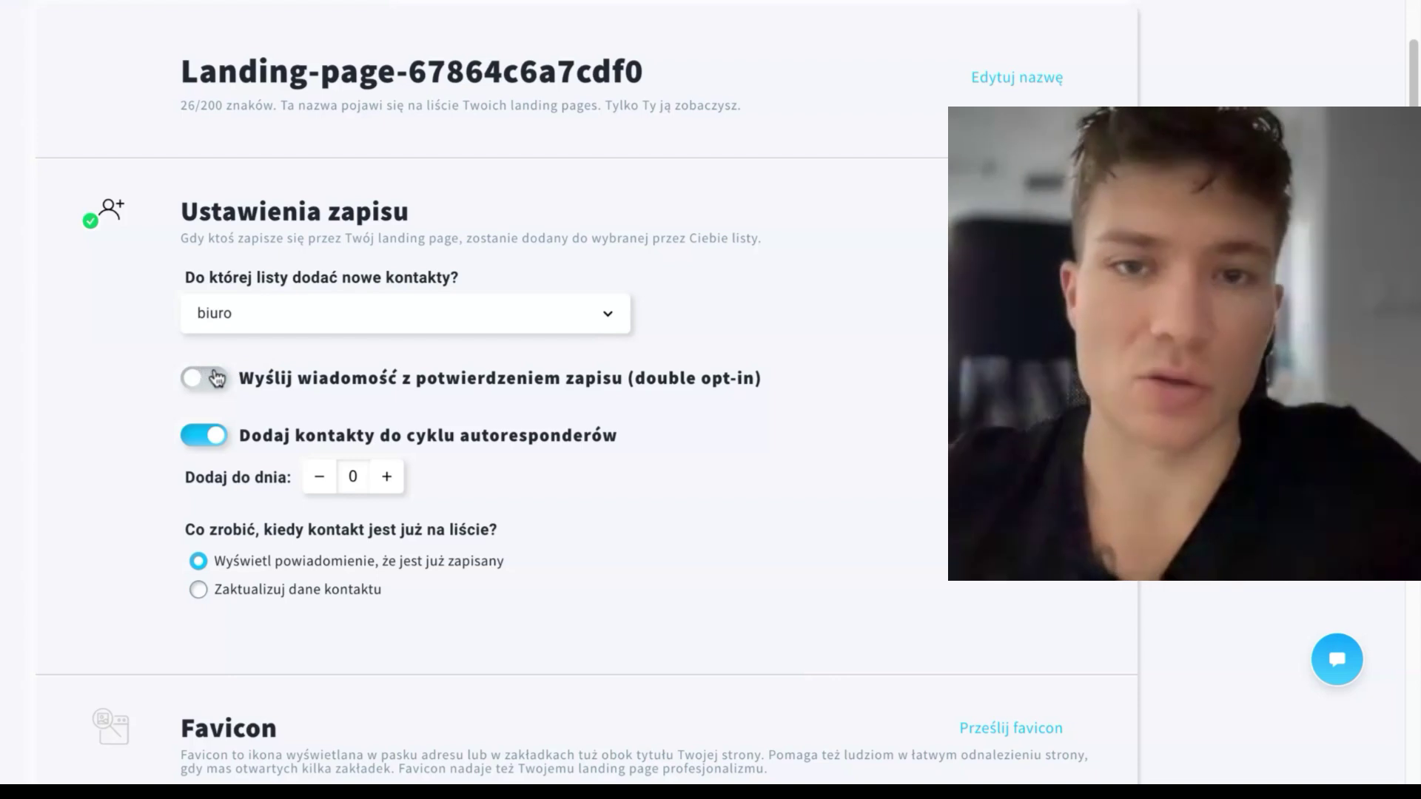
pyautogui.click(219, 378)
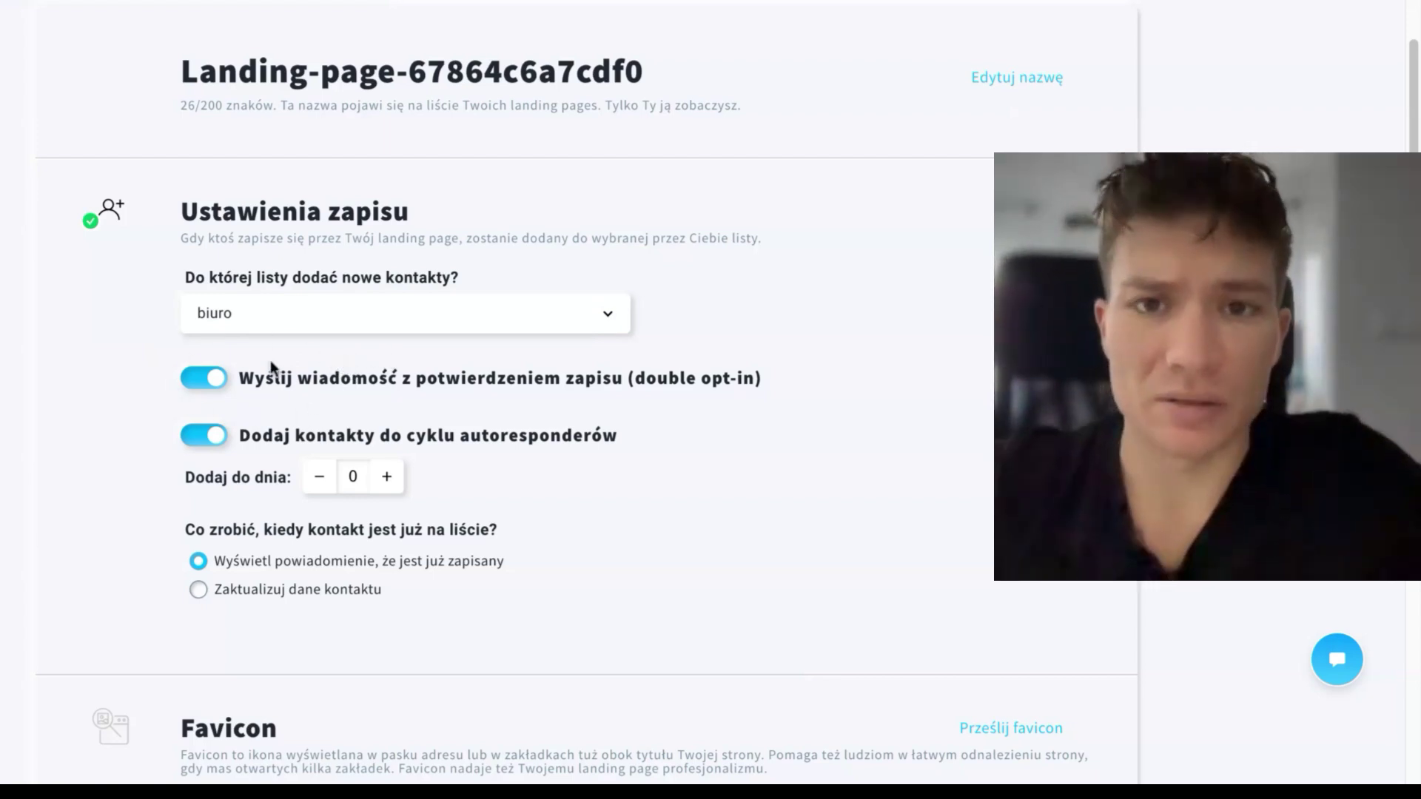
pyautogui.scroll(-1, 289, 384)
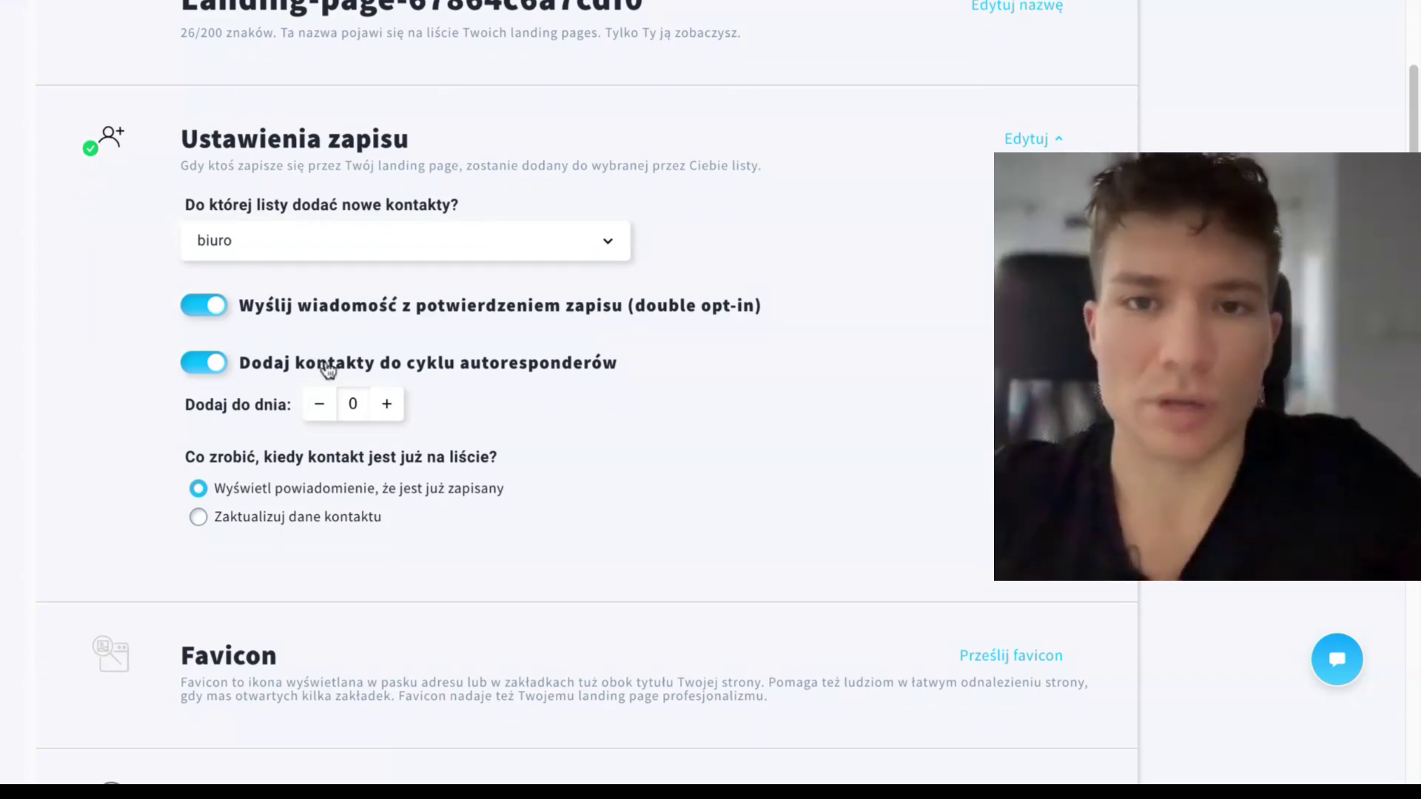
pyautogui.scroll(-1, 328, 370)
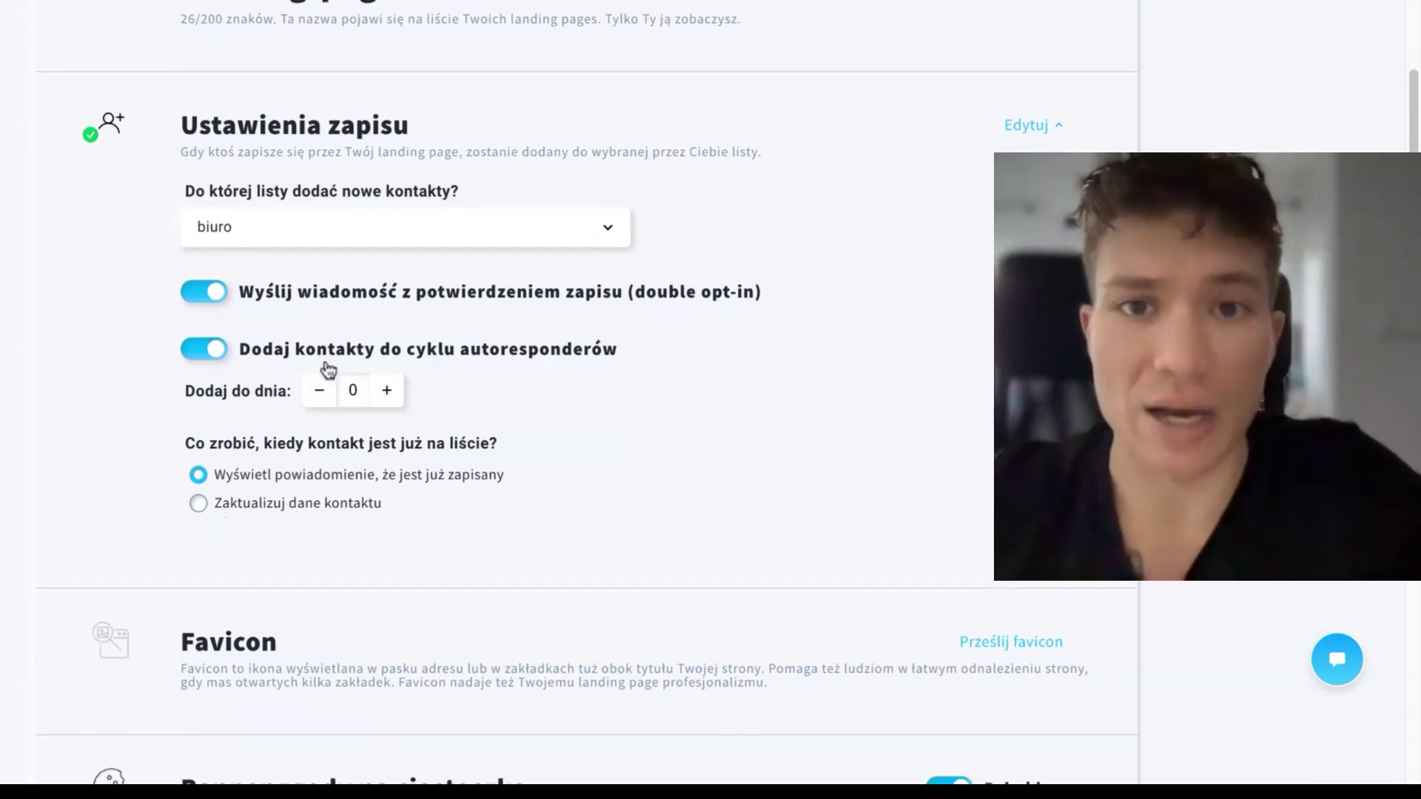
pyautogui.scroll(-2, 328, 368)
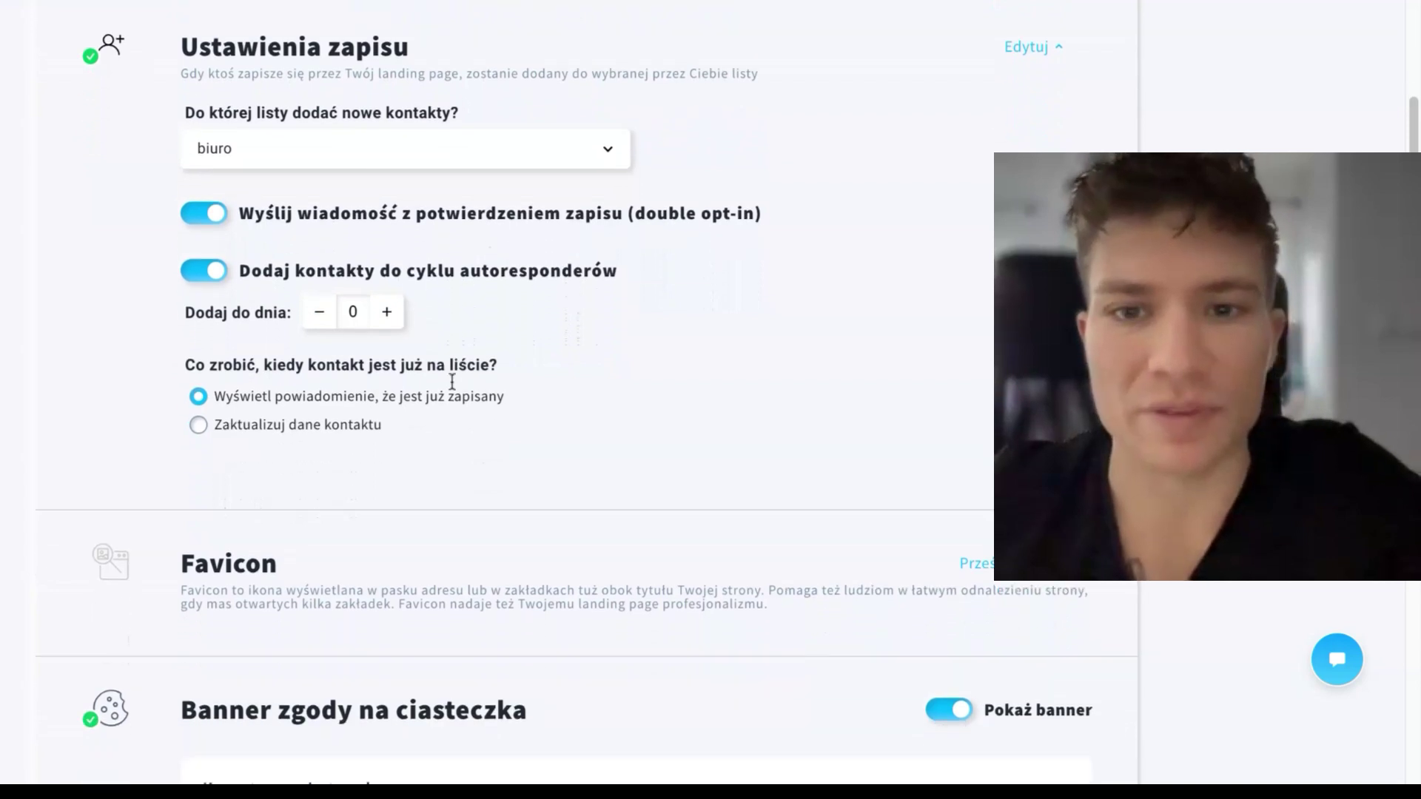
pyautogui.scroll(-2, 460, 384)
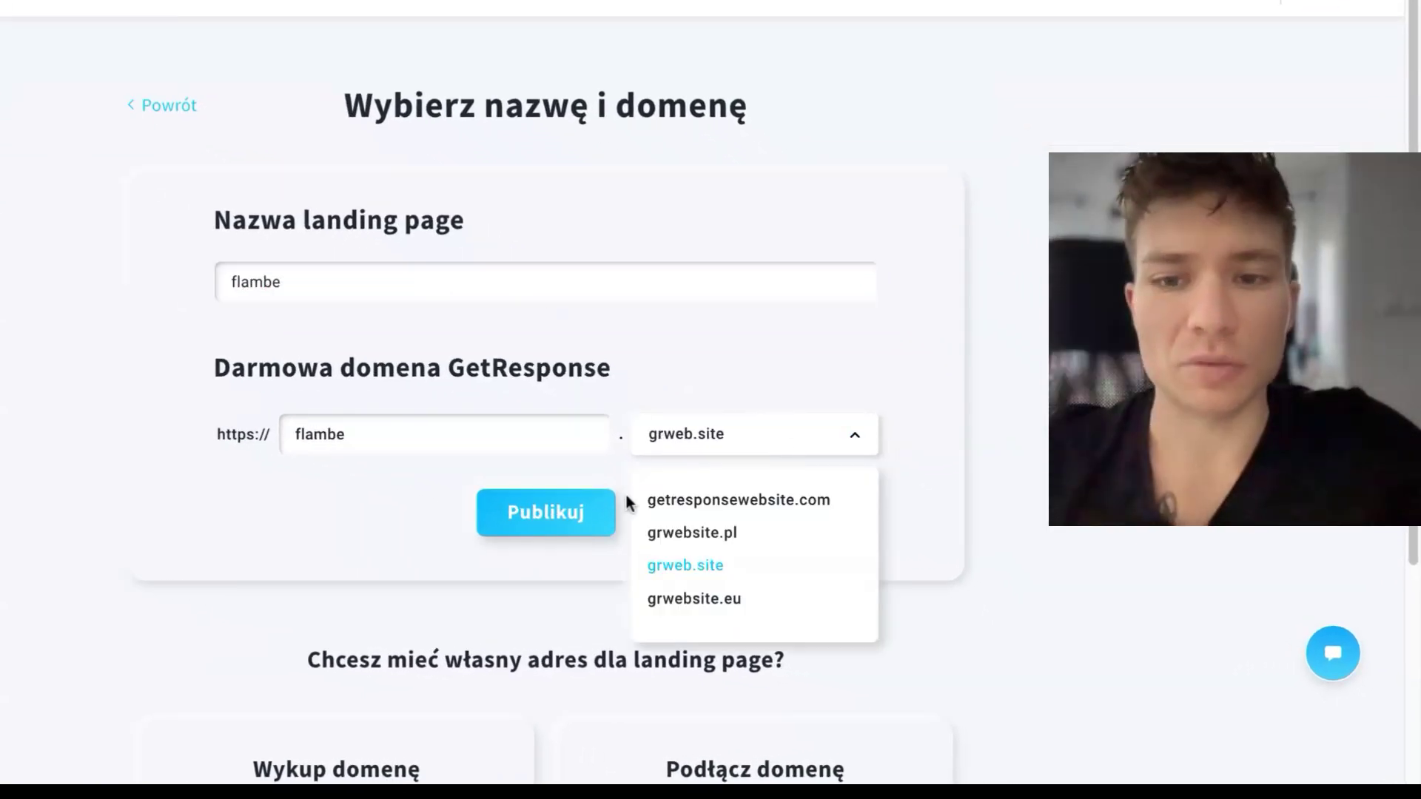
# - Review the free domain endings and publish the landing page at flambe.grweb.site
pyautogui.scroll(-2, 743, 527)
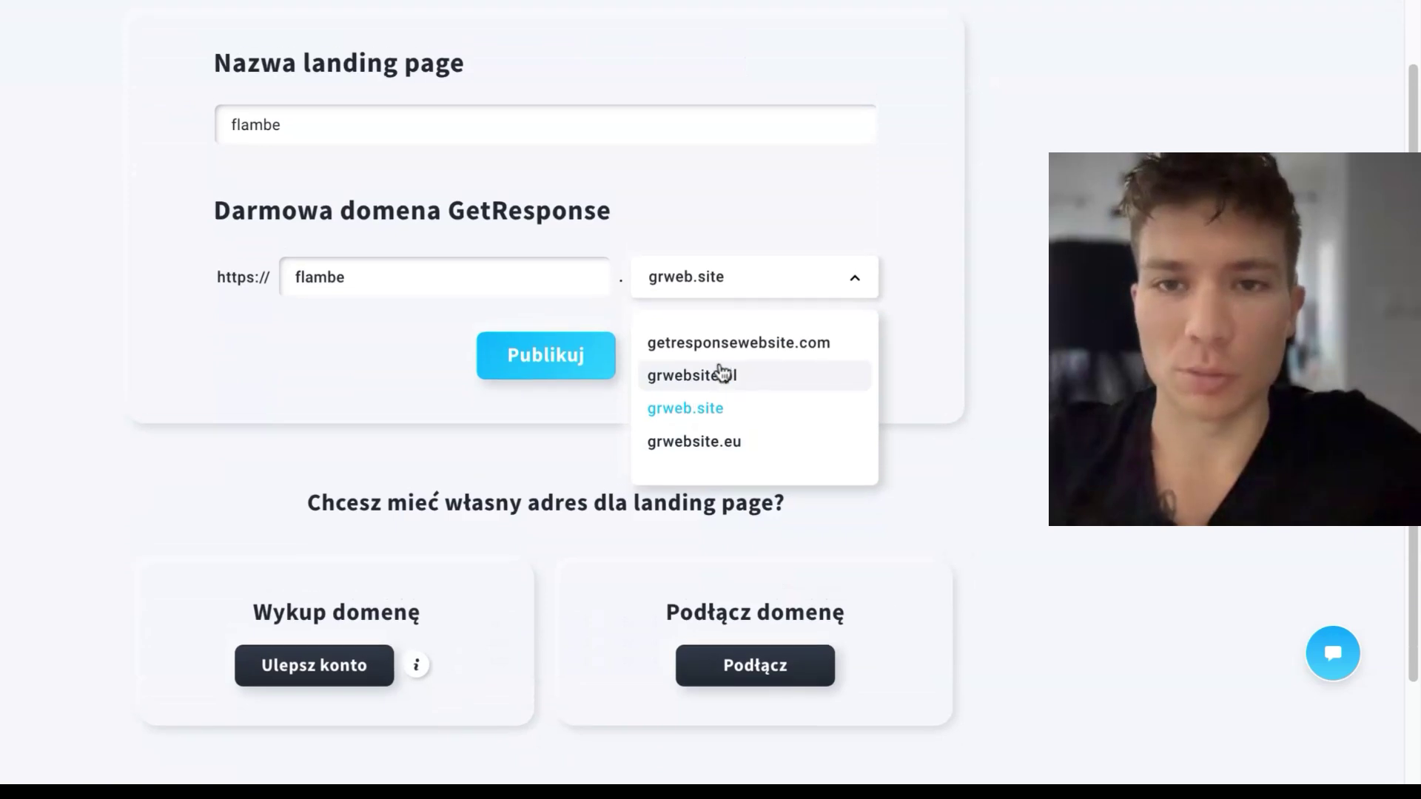
pyautogui.scroll(1, 724, 377)
pyautogui.scroll(2, 721, 384)
pyautogui.scroll(-1, 738, 481)
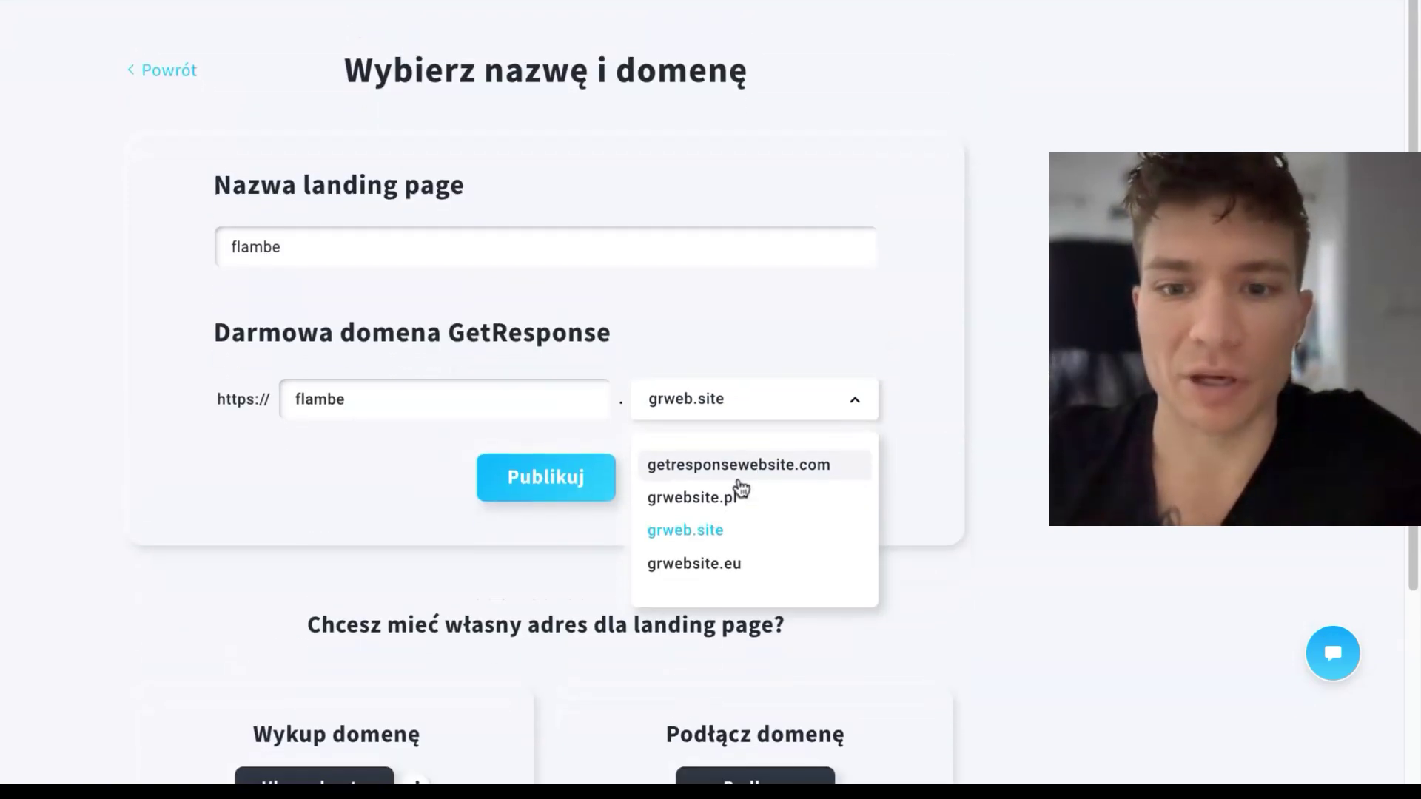
pyautogui.click(560, 486)
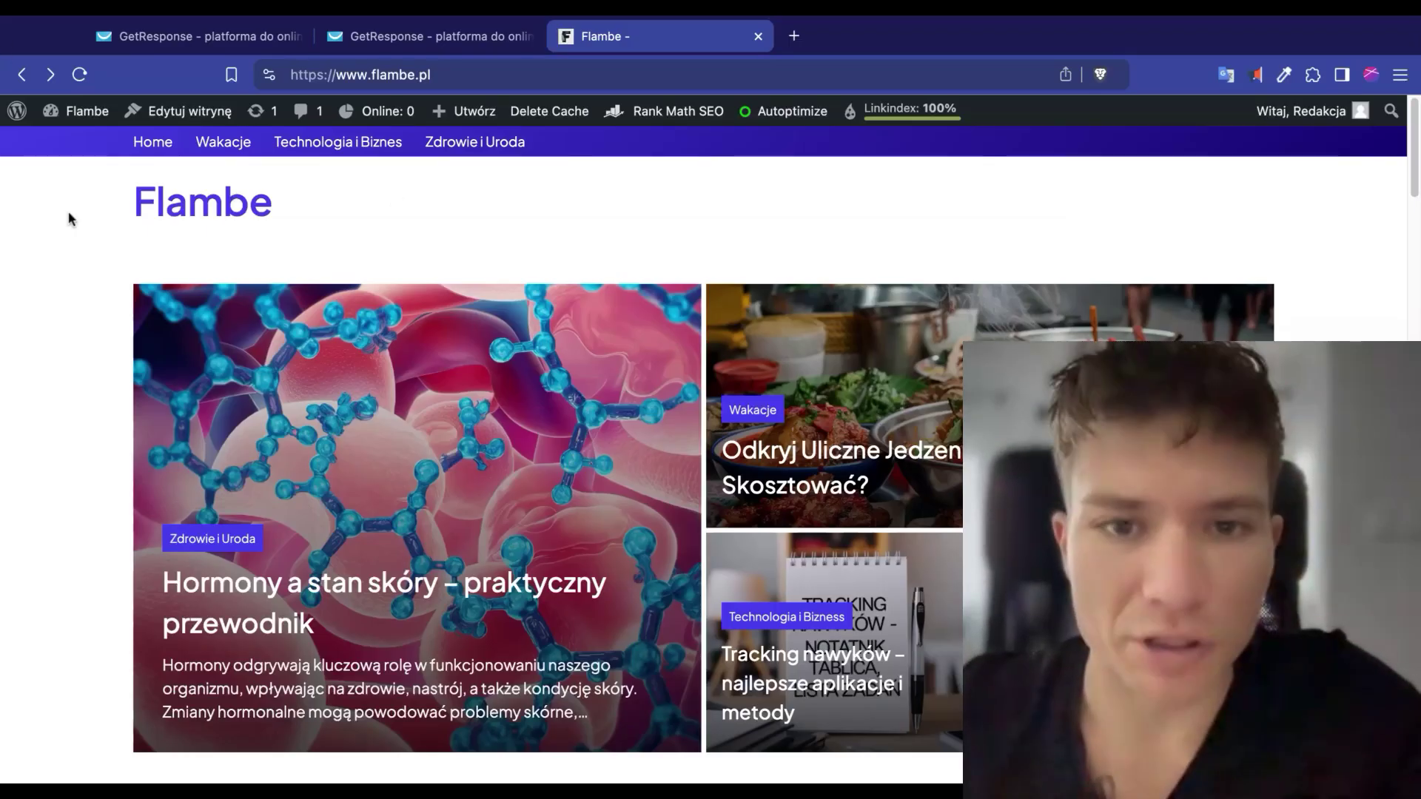
# - In the Flambe WordPress admin, search for the plugin "getresponse" and install Email marketing for WordPress by GetResponse Official
pyautogui.moveTo(97, 122)
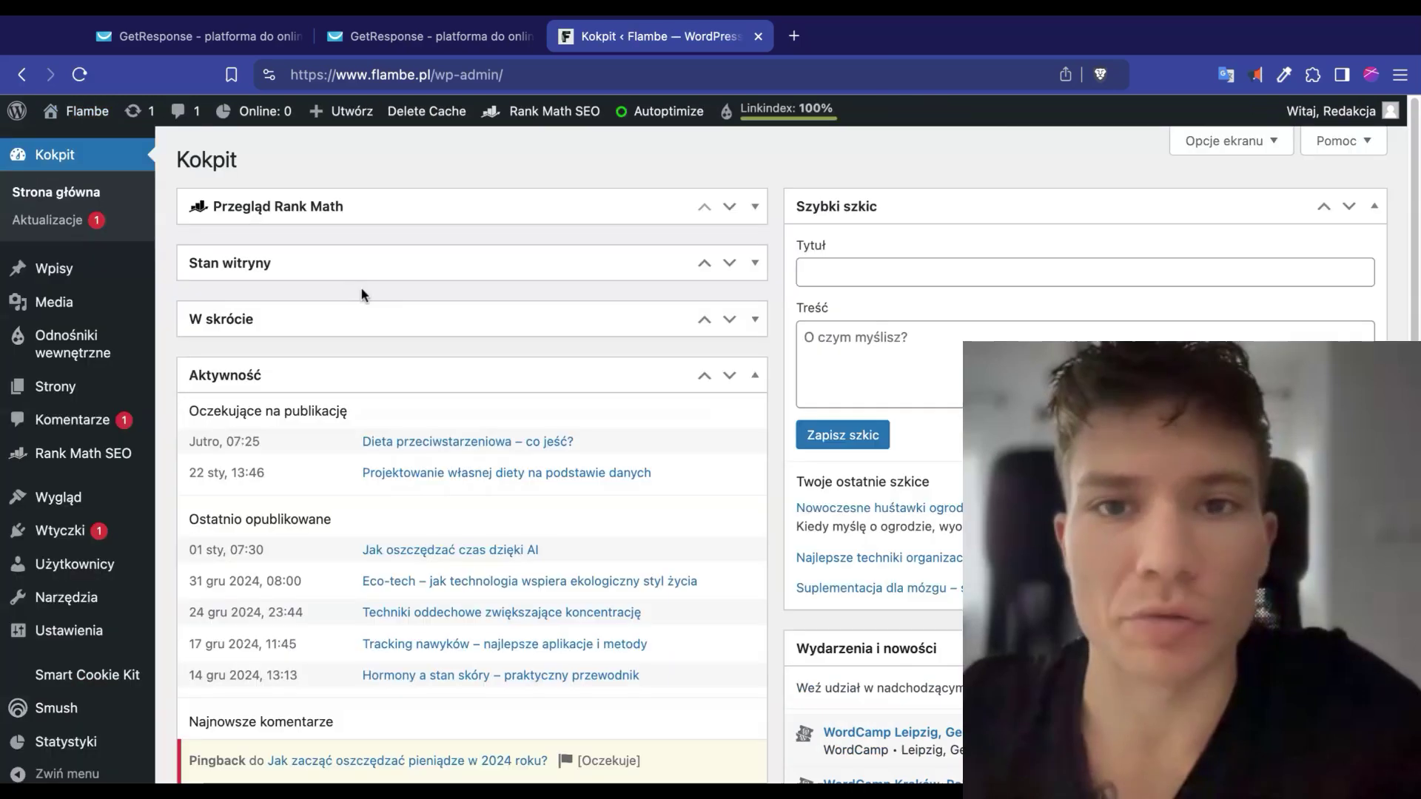
pyautogui.moveTo(112, 538)
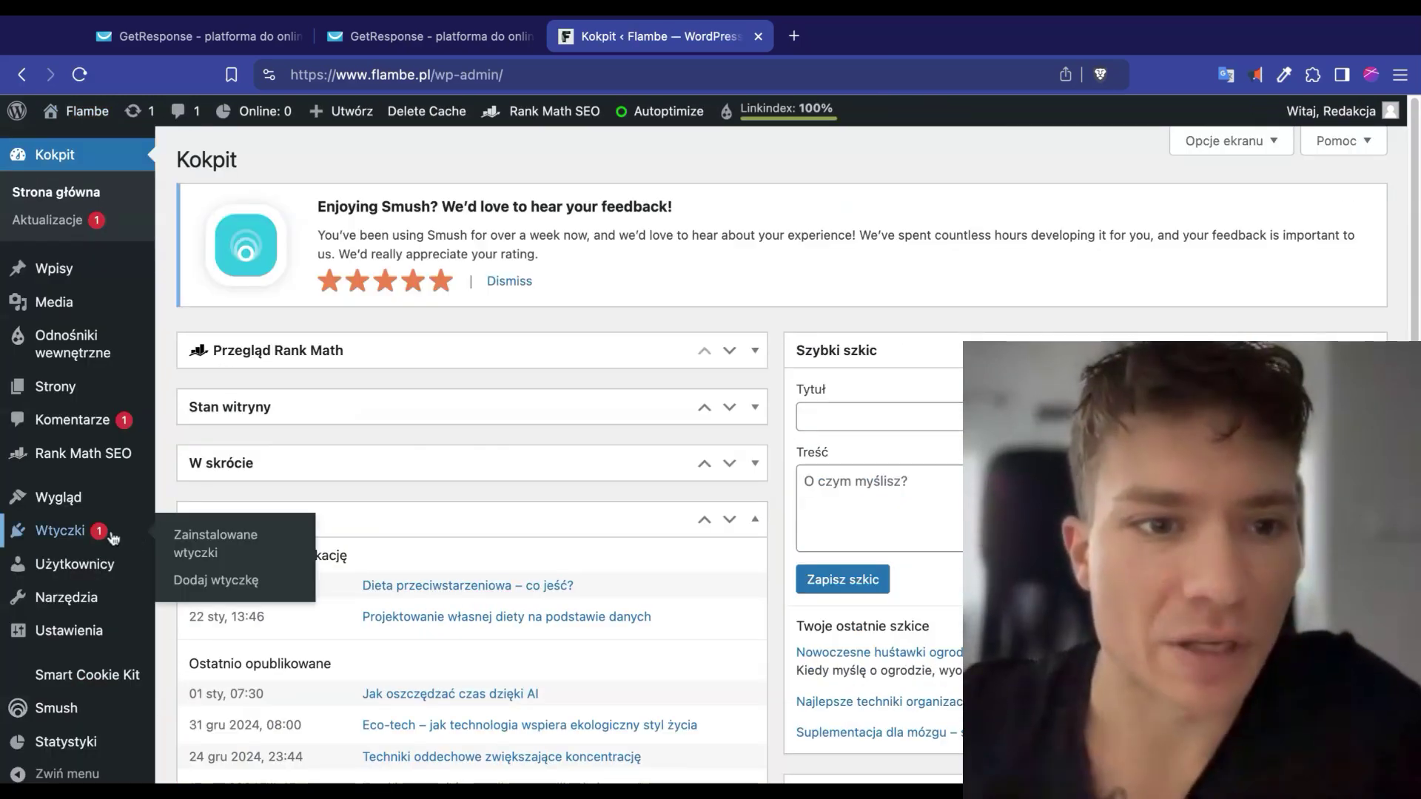
pyautogui.click(248, 588)
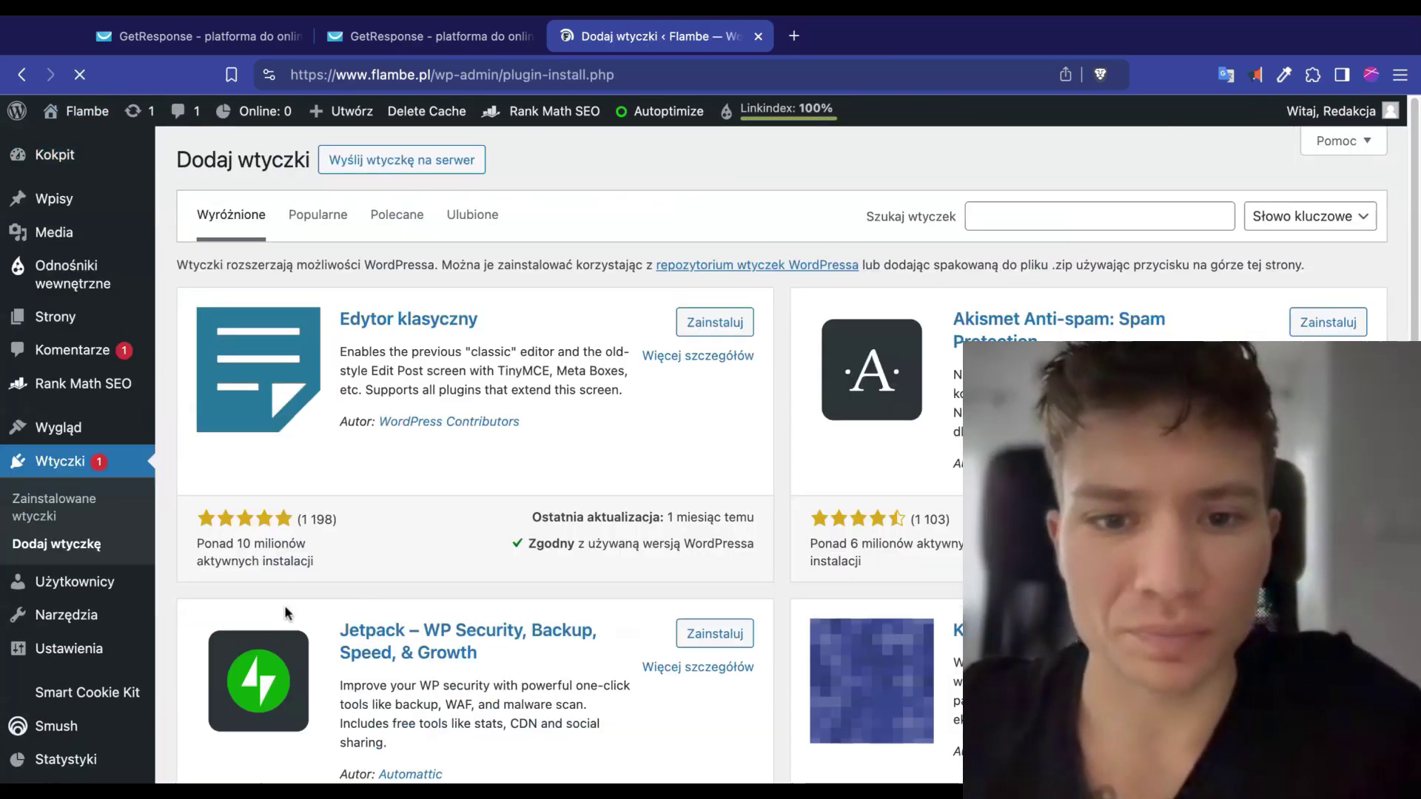
pyautogui.write('getresponse')
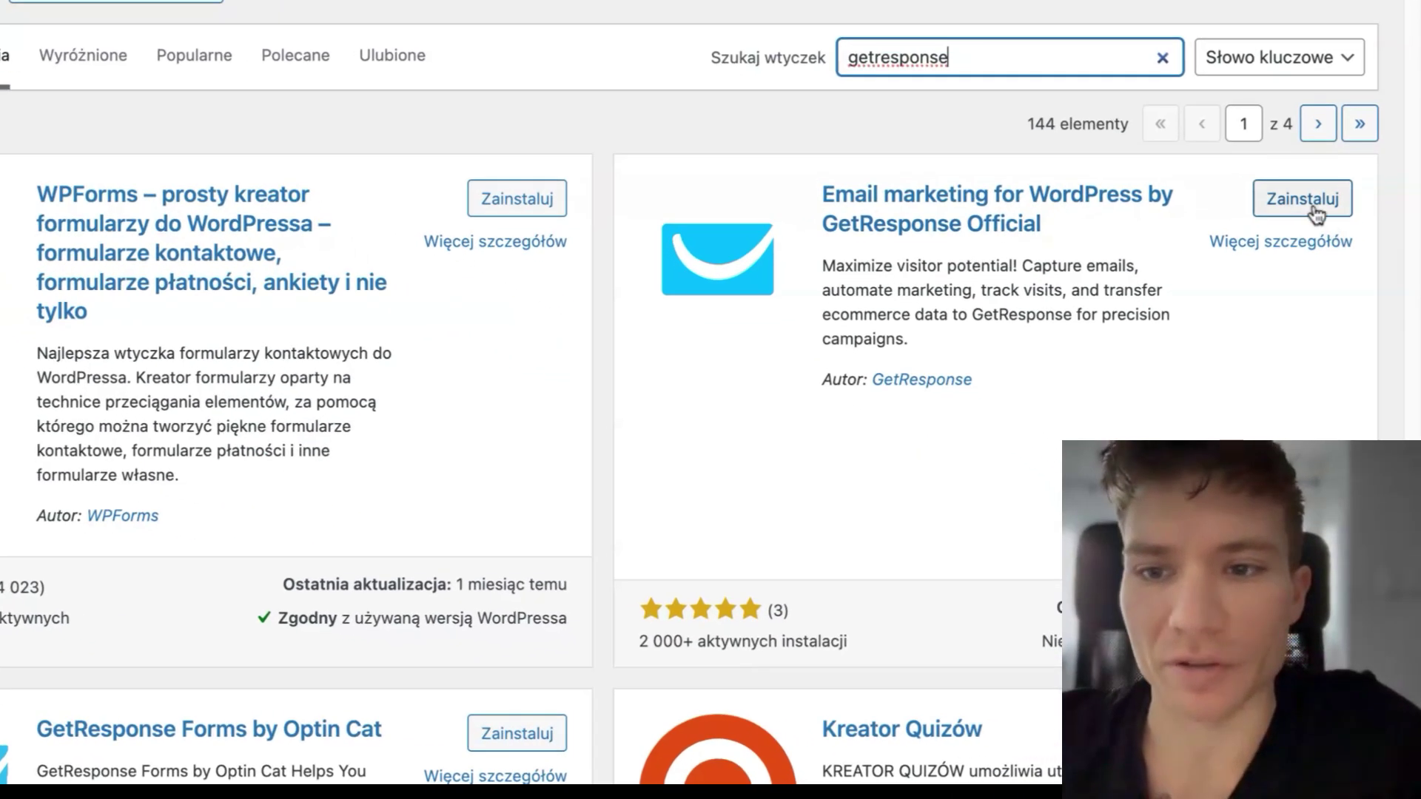
pyautogui.click(1331, 333)
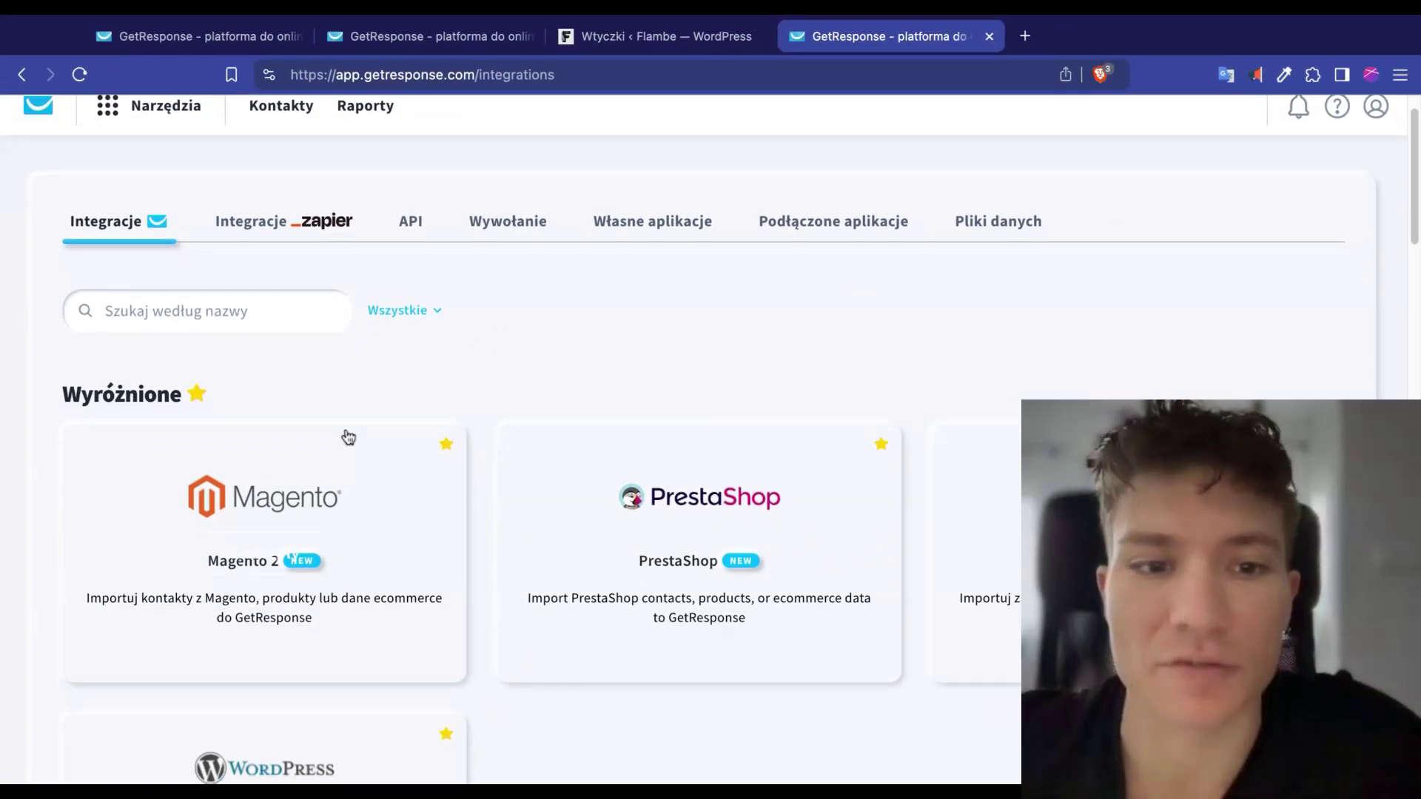
# - Find WordPress among the featured GetResponse integrations and open its details
pyautogui.scroll(-3, 349, 438)
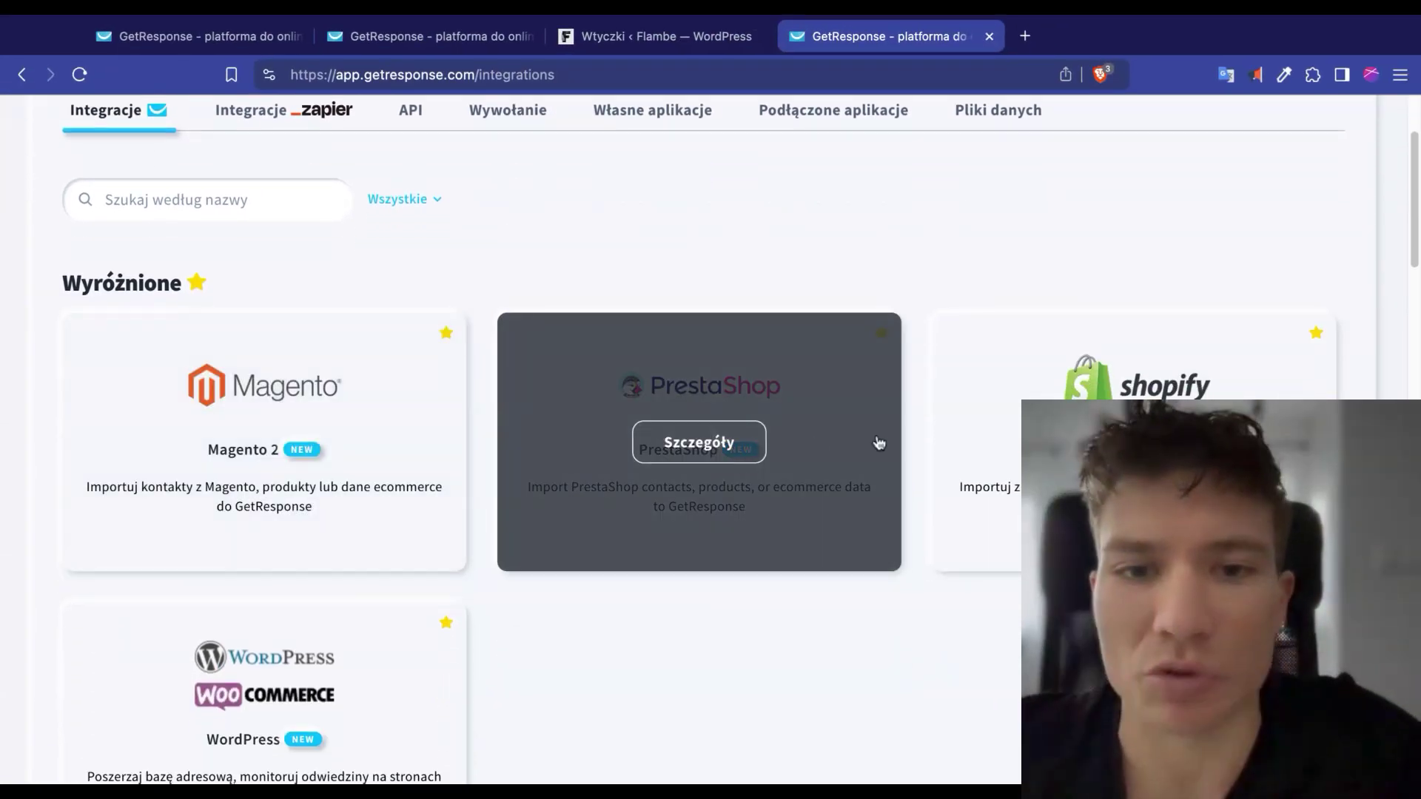
pyautogui.scroll(-1, 879, 443)
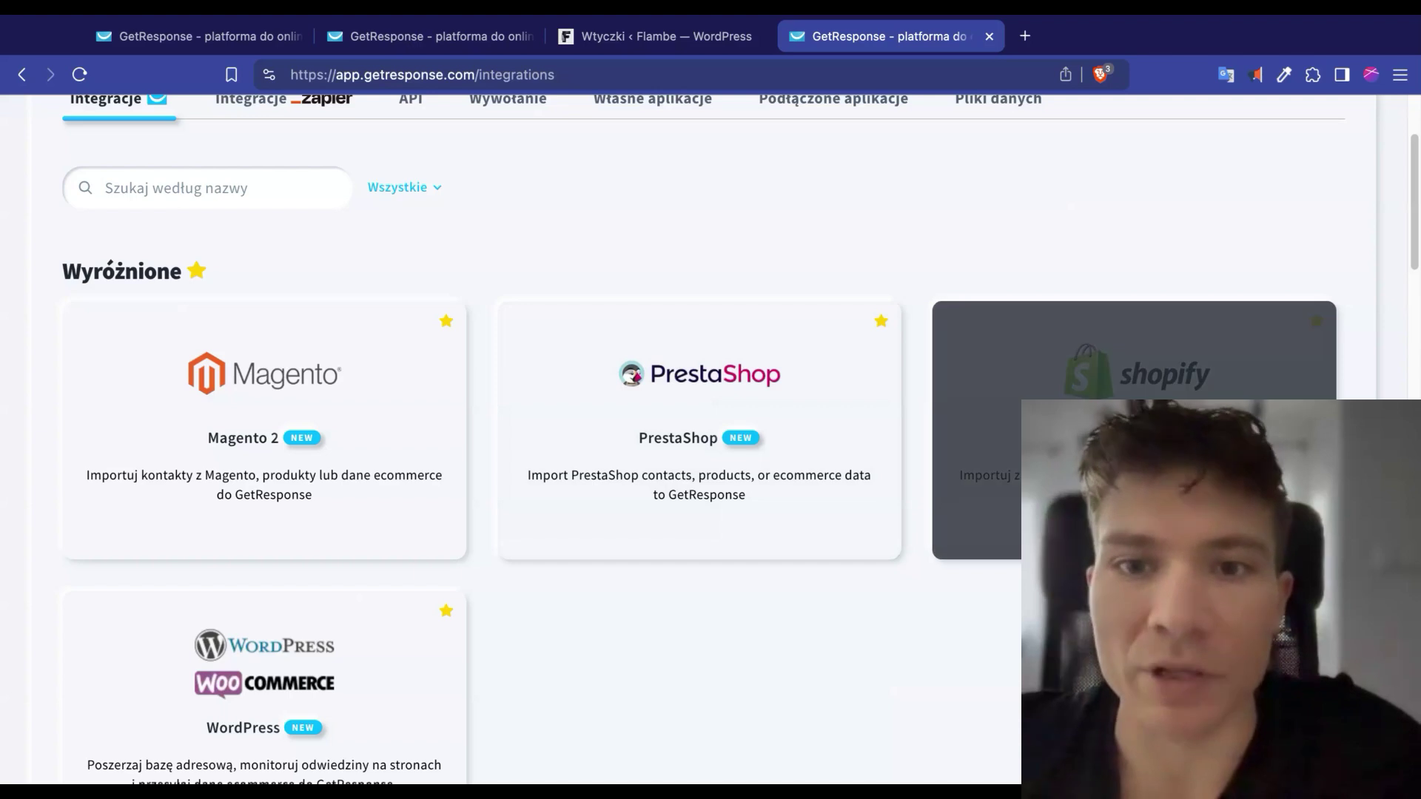
pyautogui.scroll(-5, 968, 447)
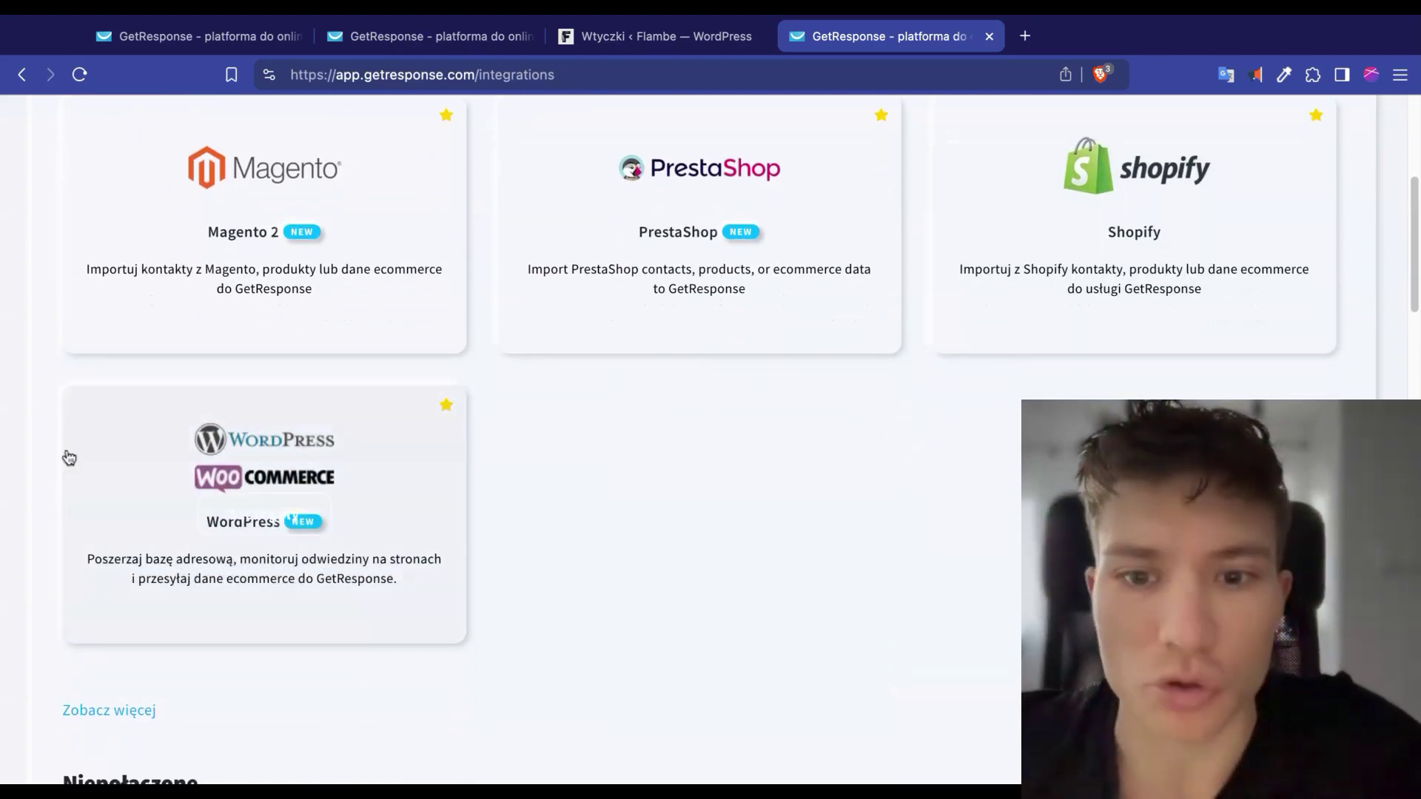
pyautogui.scroll(-2, 68, 457)
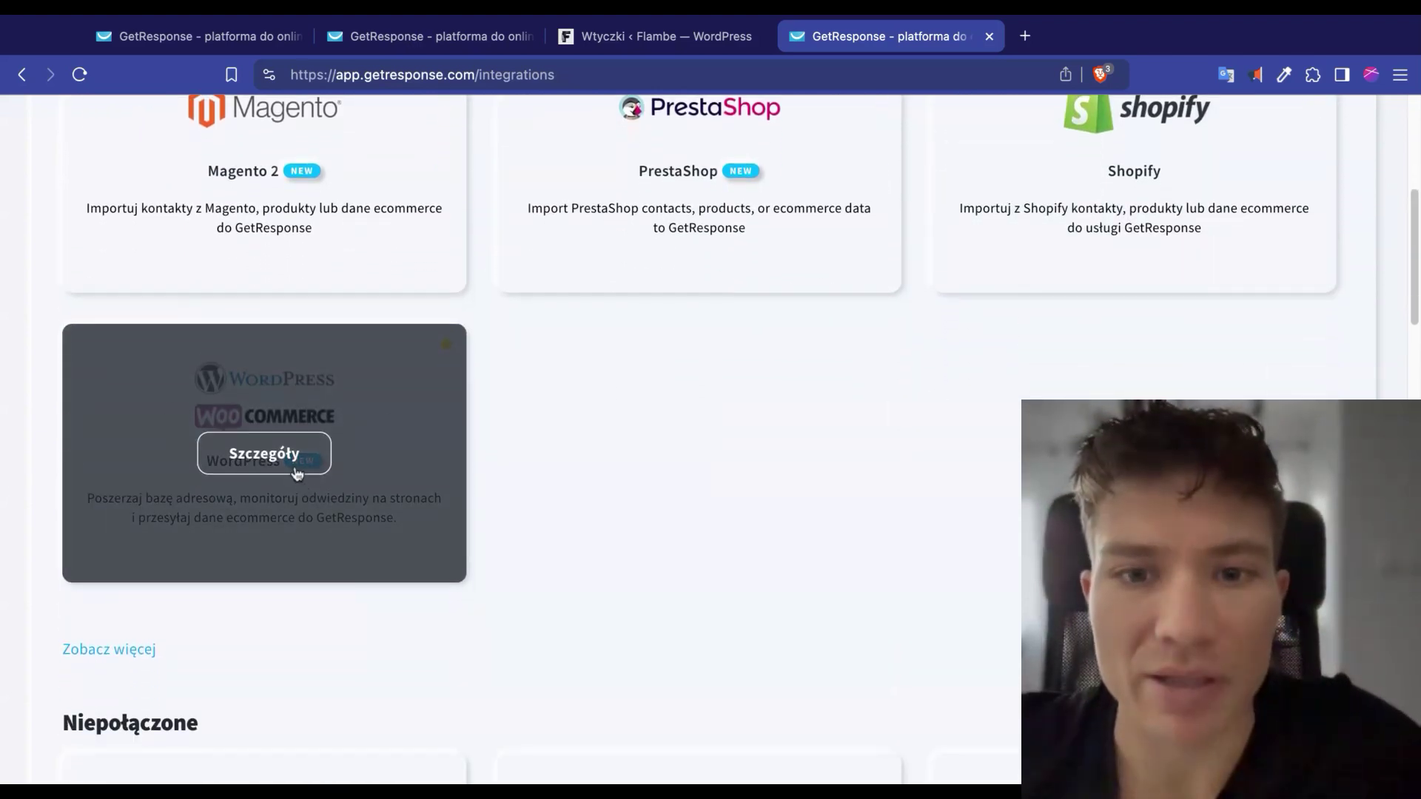
pyautogui.click(363, 417)
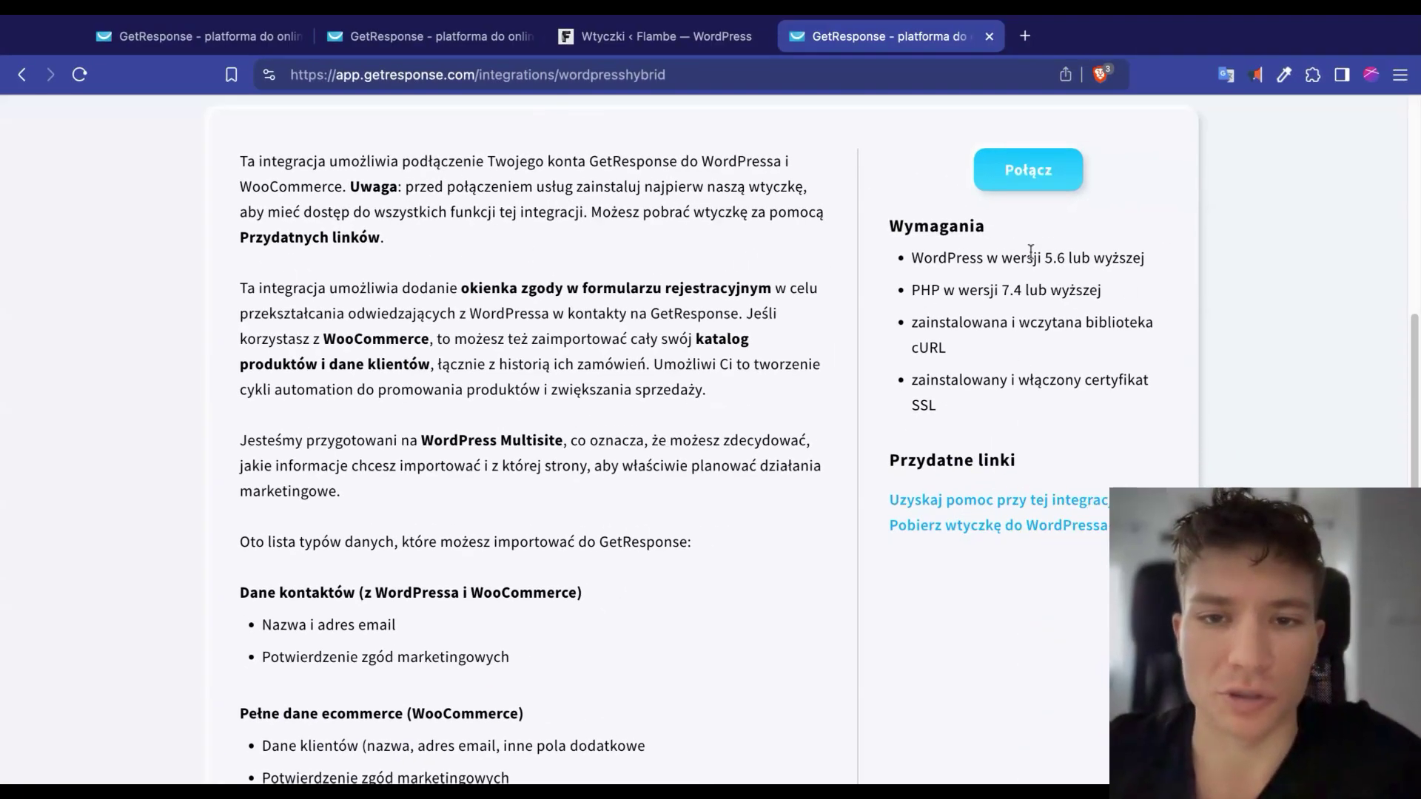
# - Check the WordPress, PHP and SSL certificate requirements of the integration and start connecting it
pyautogui.moveTo(1146, 257); pyautogui.dragTo(988, 247)
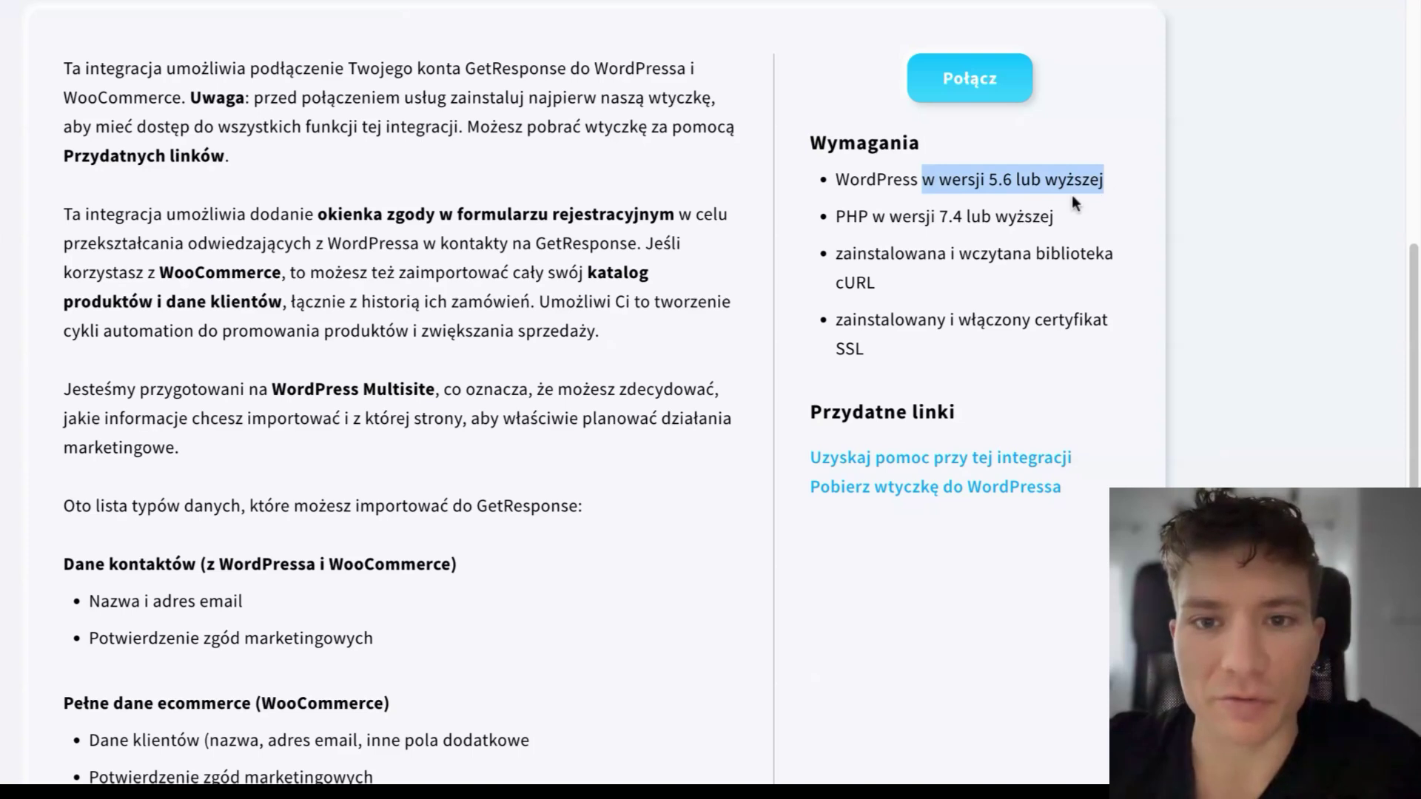
pyautogui.click(893, 214)
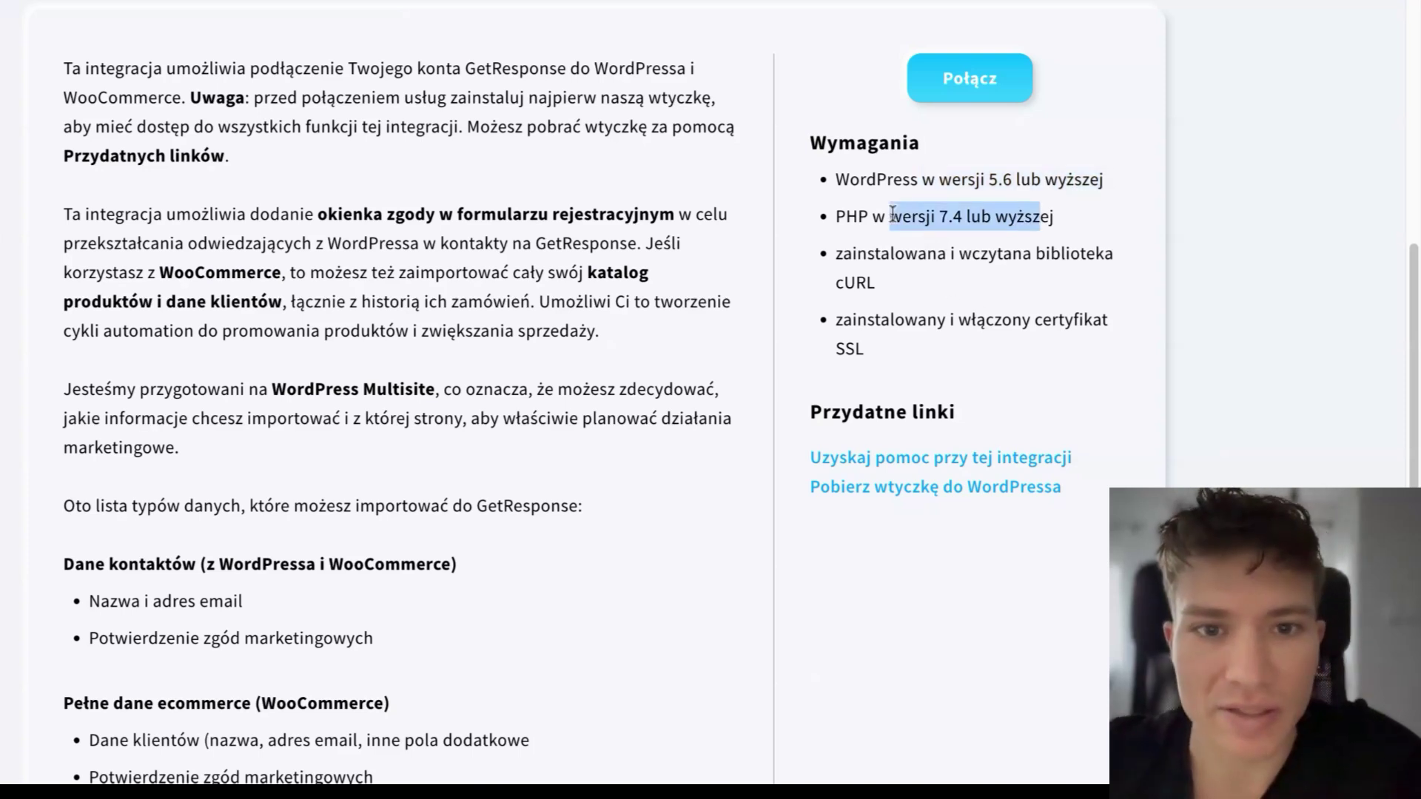
pyautogui.moveTo(852, 319); pyautogui.dragTo(918, 358)
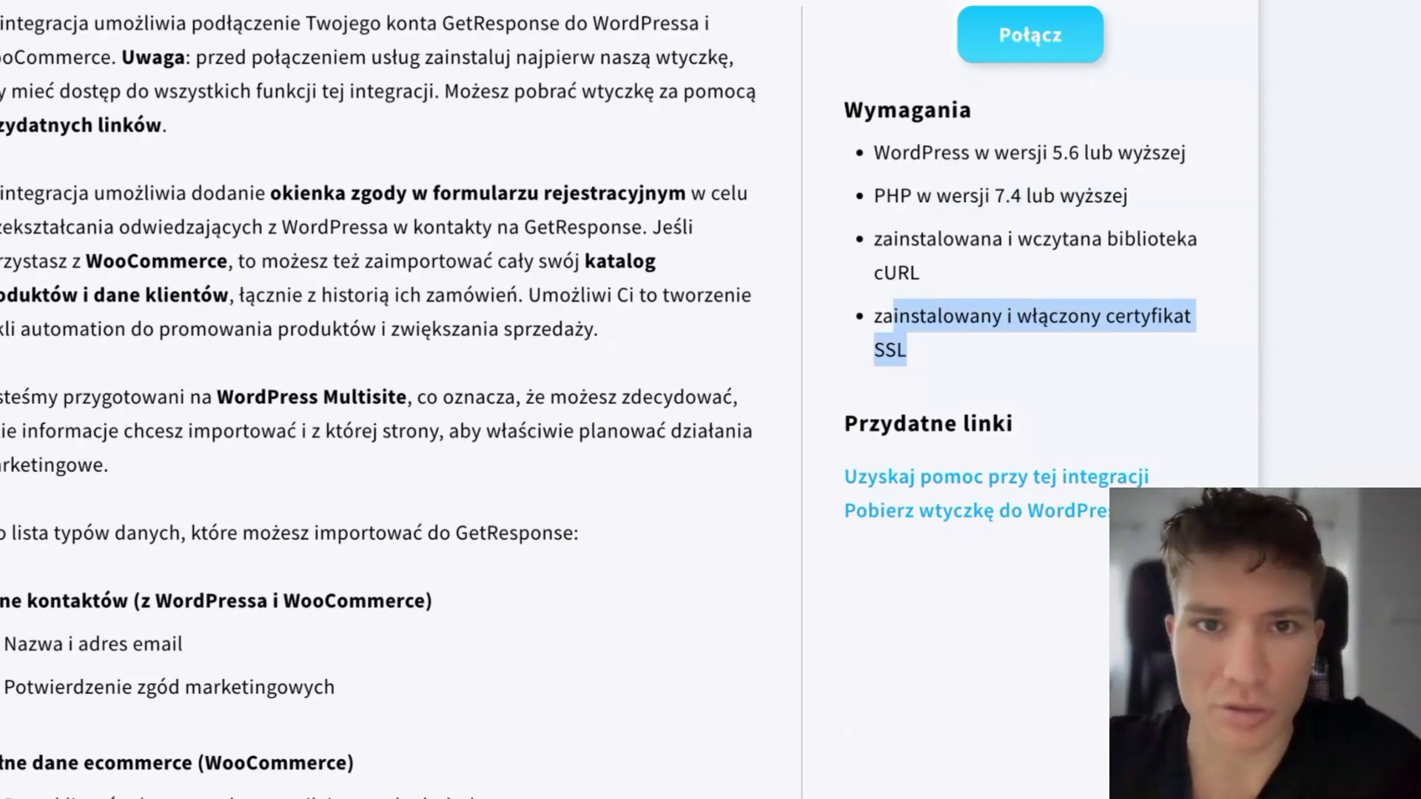
pyautogui.click(1028, 41)
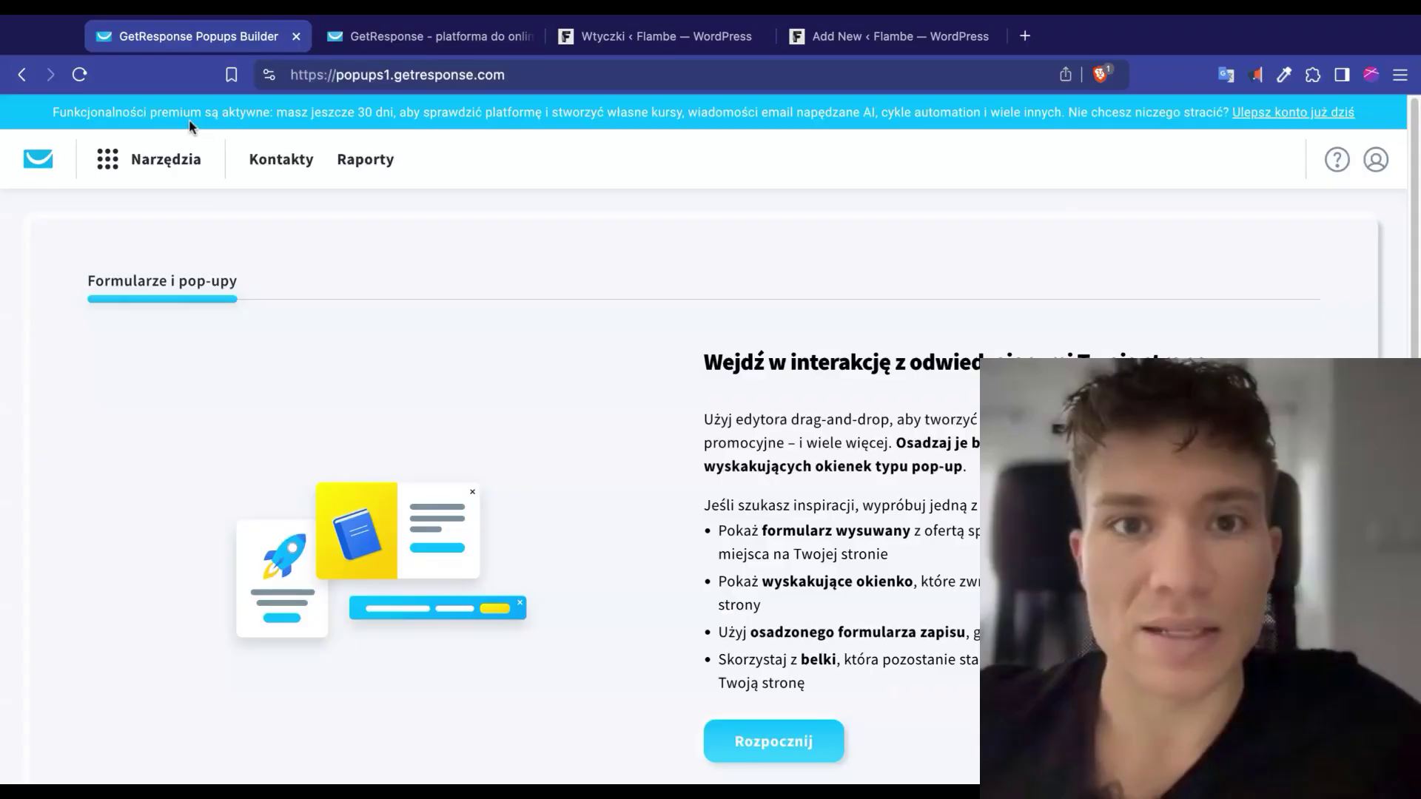
# - Start a new form in Formularze i pop-upy and choose to display it "W wyskakującym okienku"
pyautogui.click(169, 163)
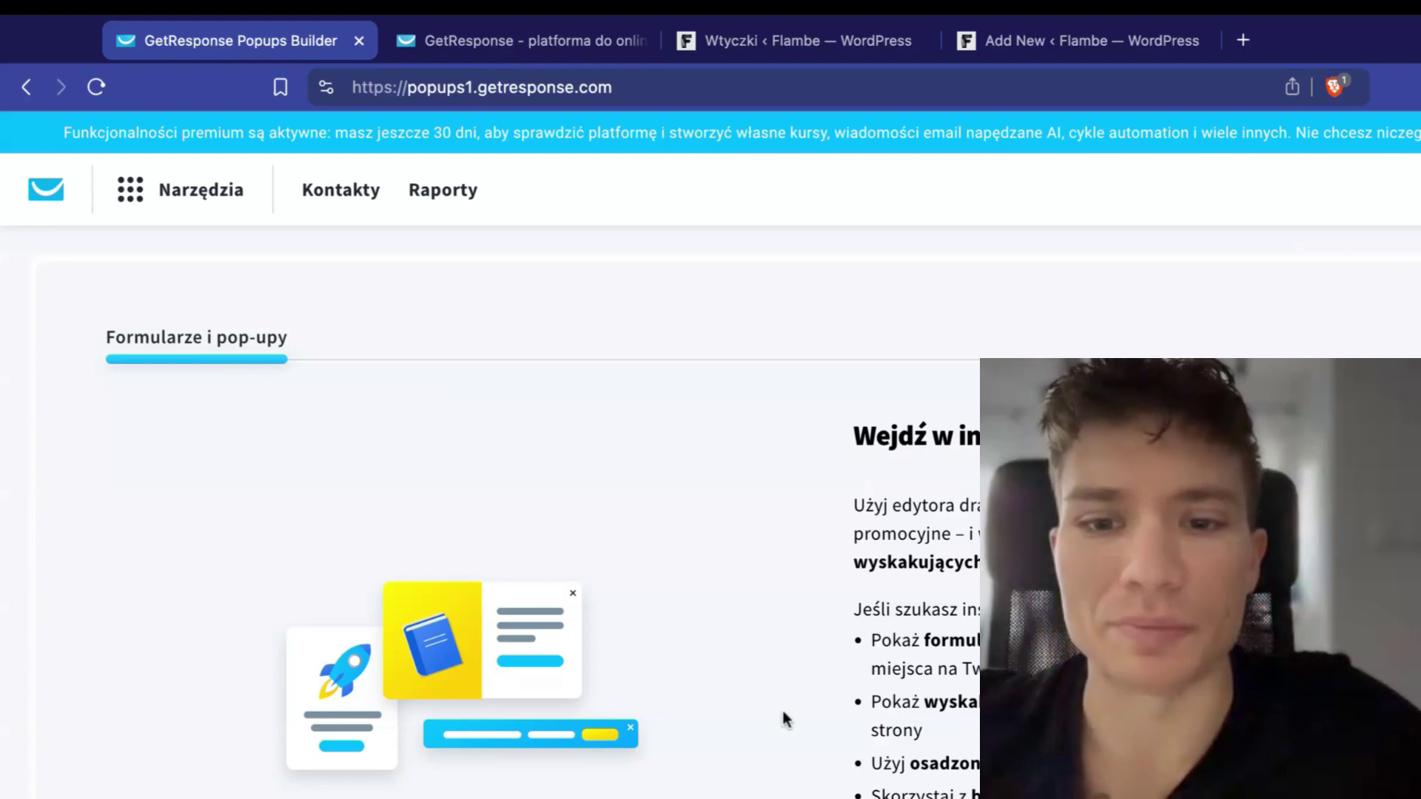
pyautogui.scroll(-3, 786, 719)
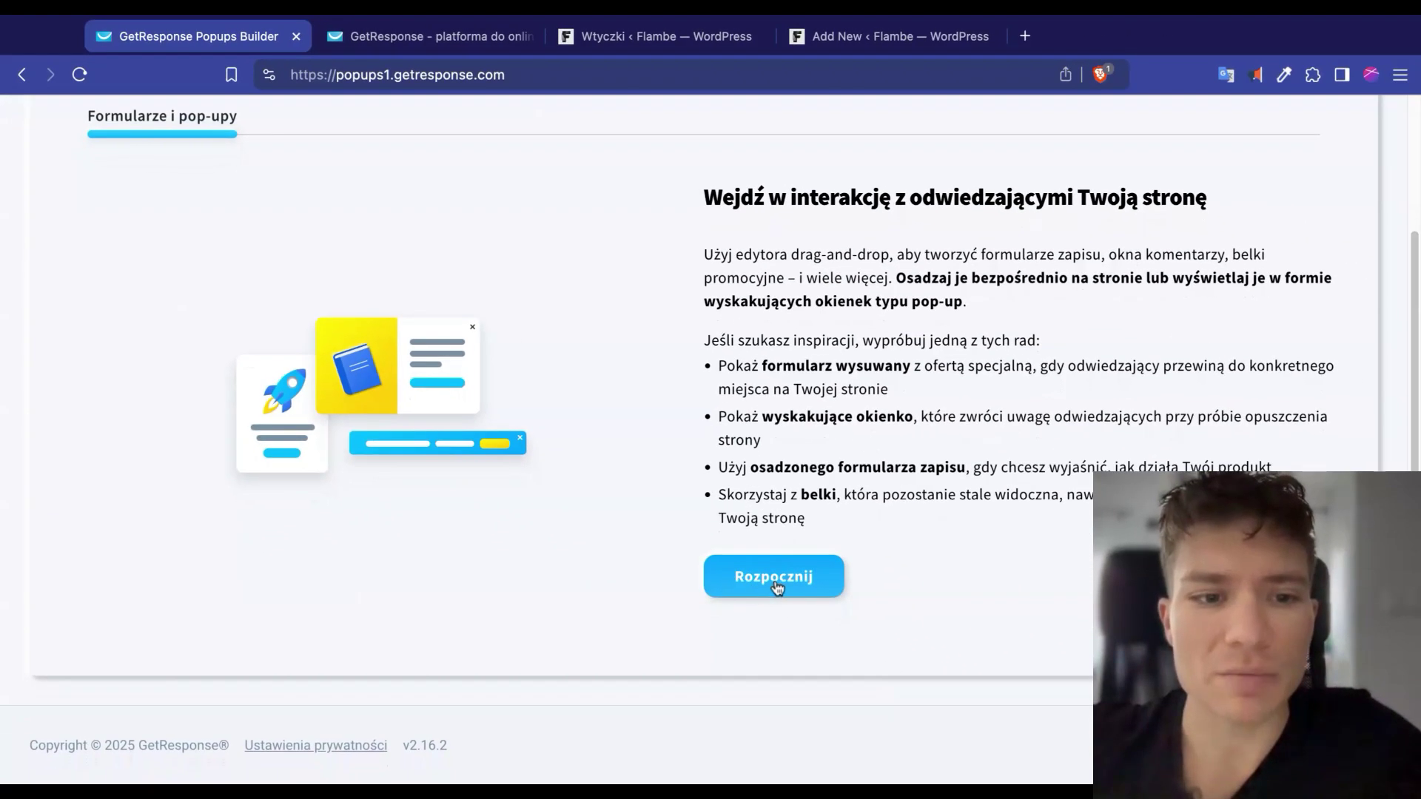
pyautogui.click(775, 578)
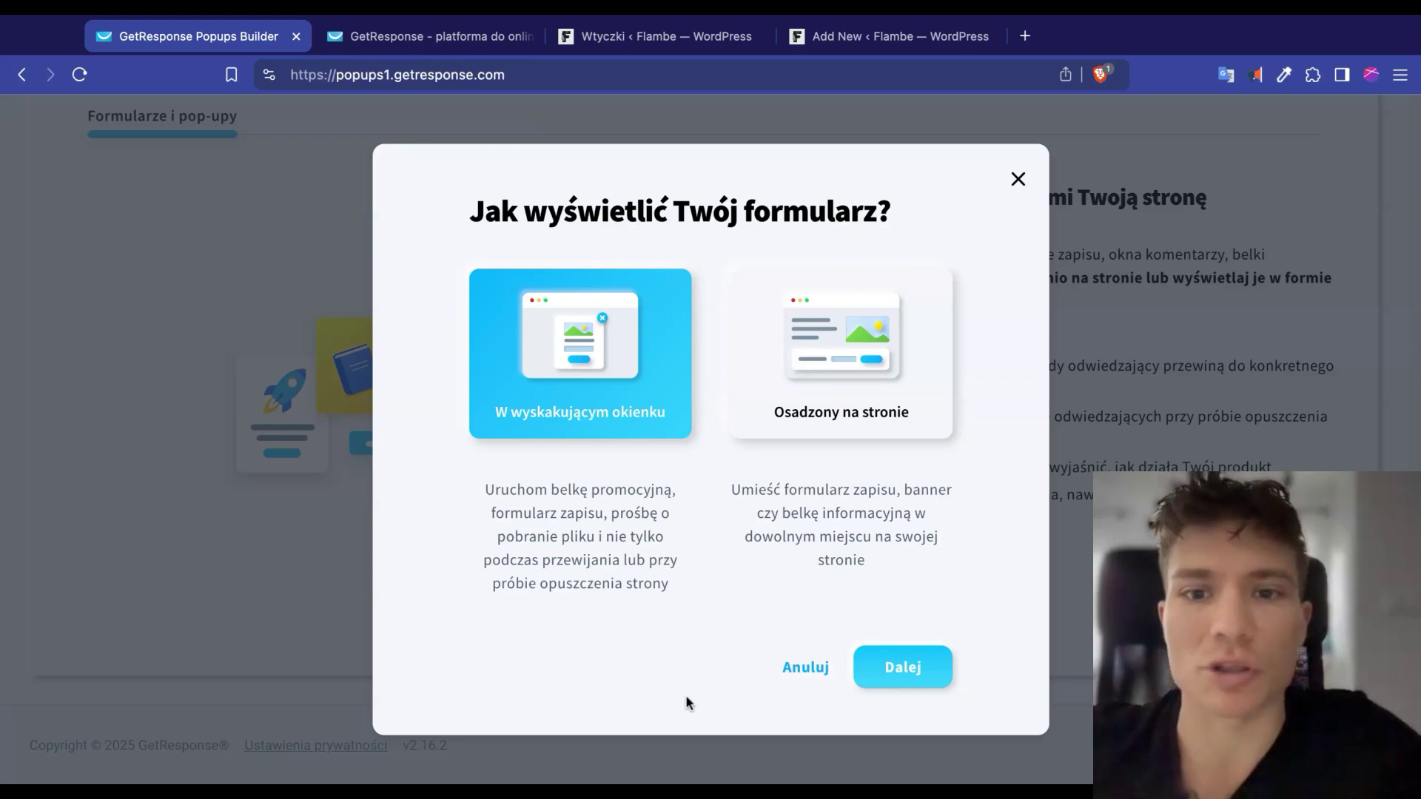
pyautogui.click(903, 667)
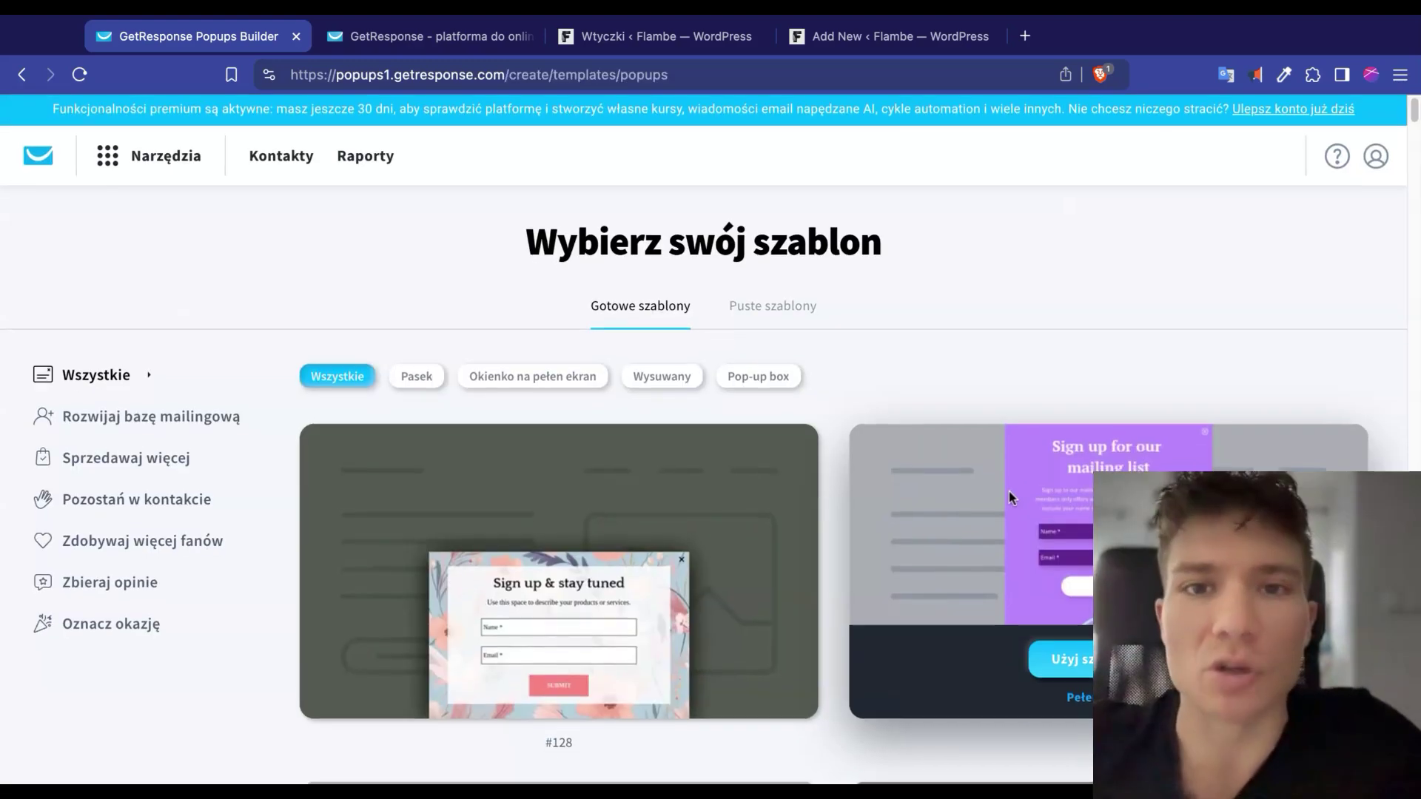
# - Browse the ready-made pop-up templates and use template #115 for the newsletter pop-up
pyautogui.scroll(-3, 992, 495)
pyautogui.scroll(-4, 936, 499)
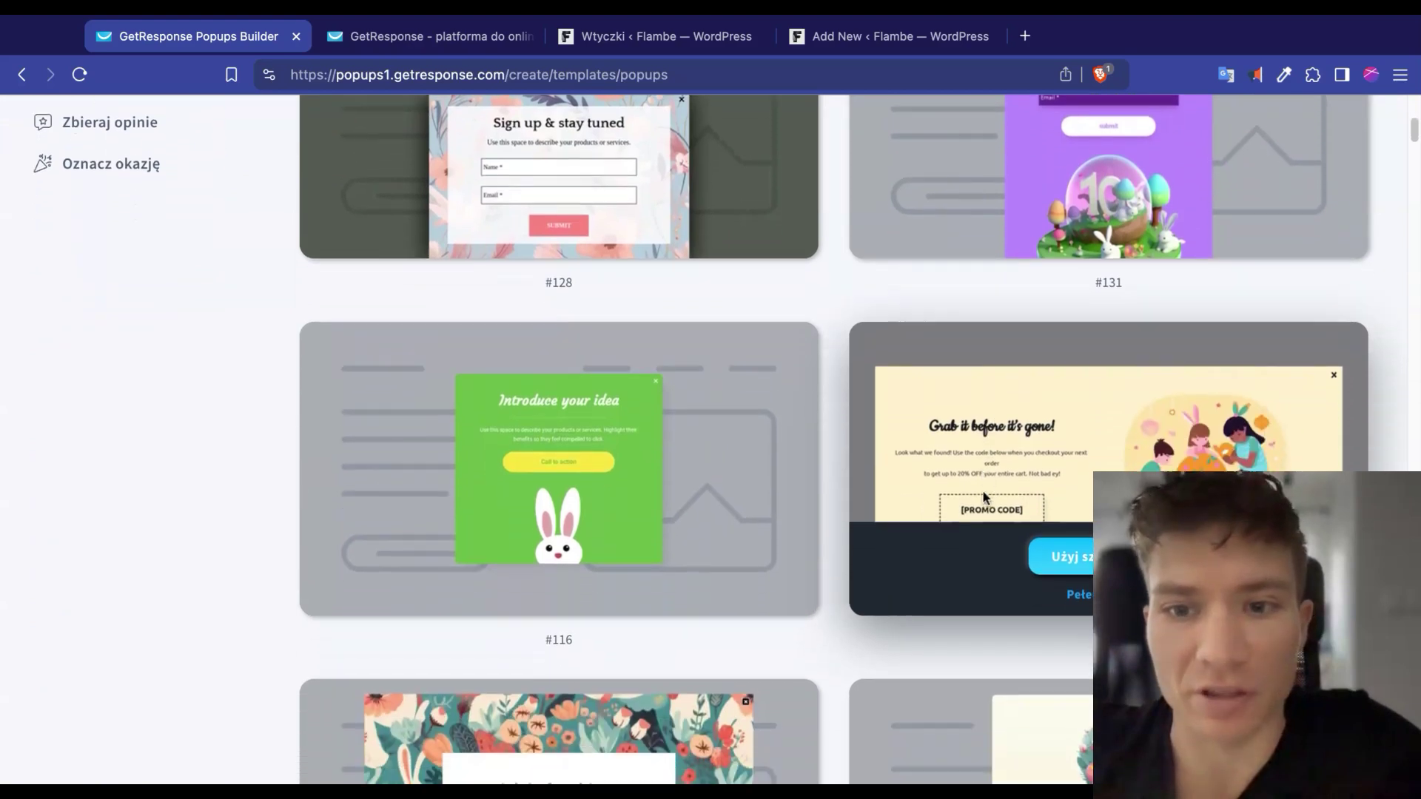
pyautogui.scroll(-5, 802, 455)
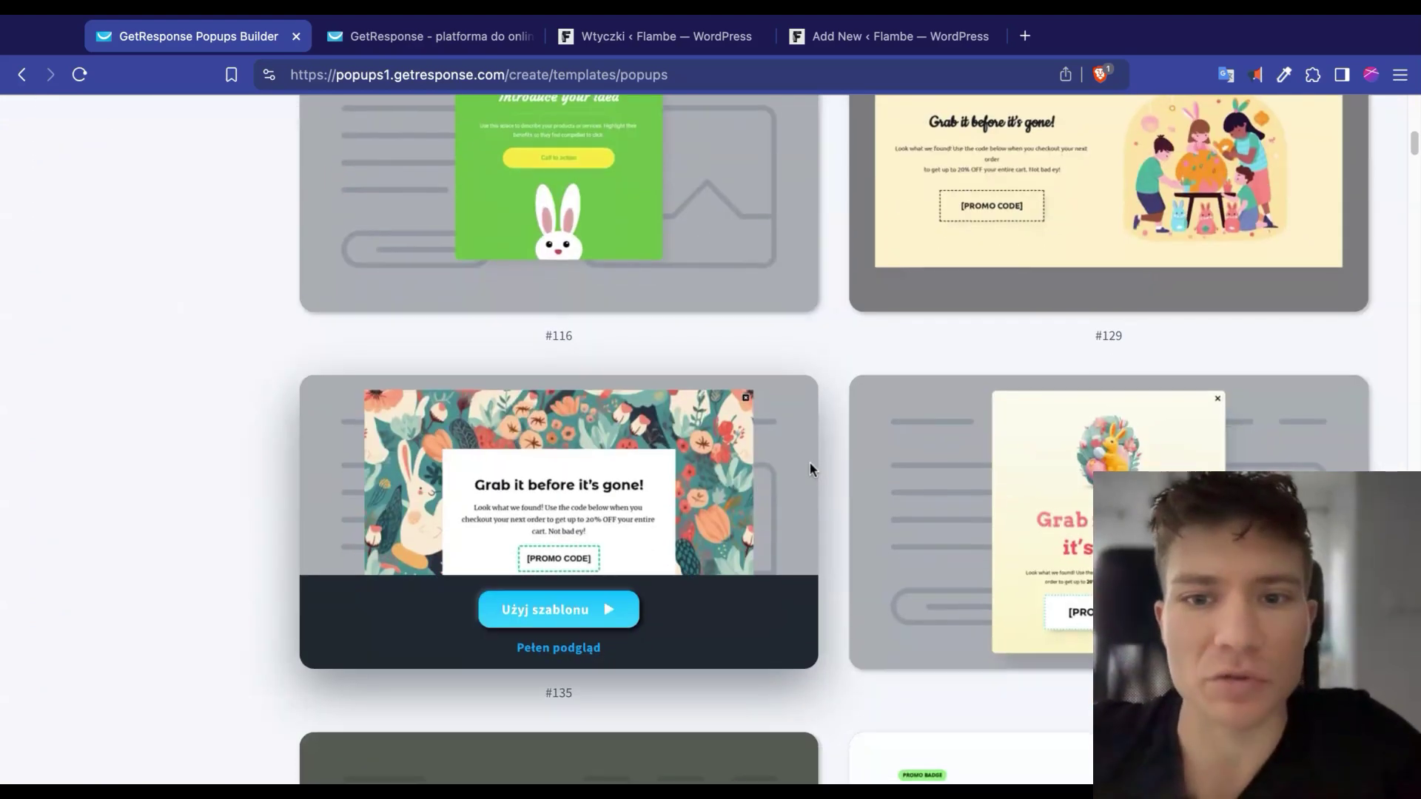
pyautogui.scroll(-10, 1148, 434)
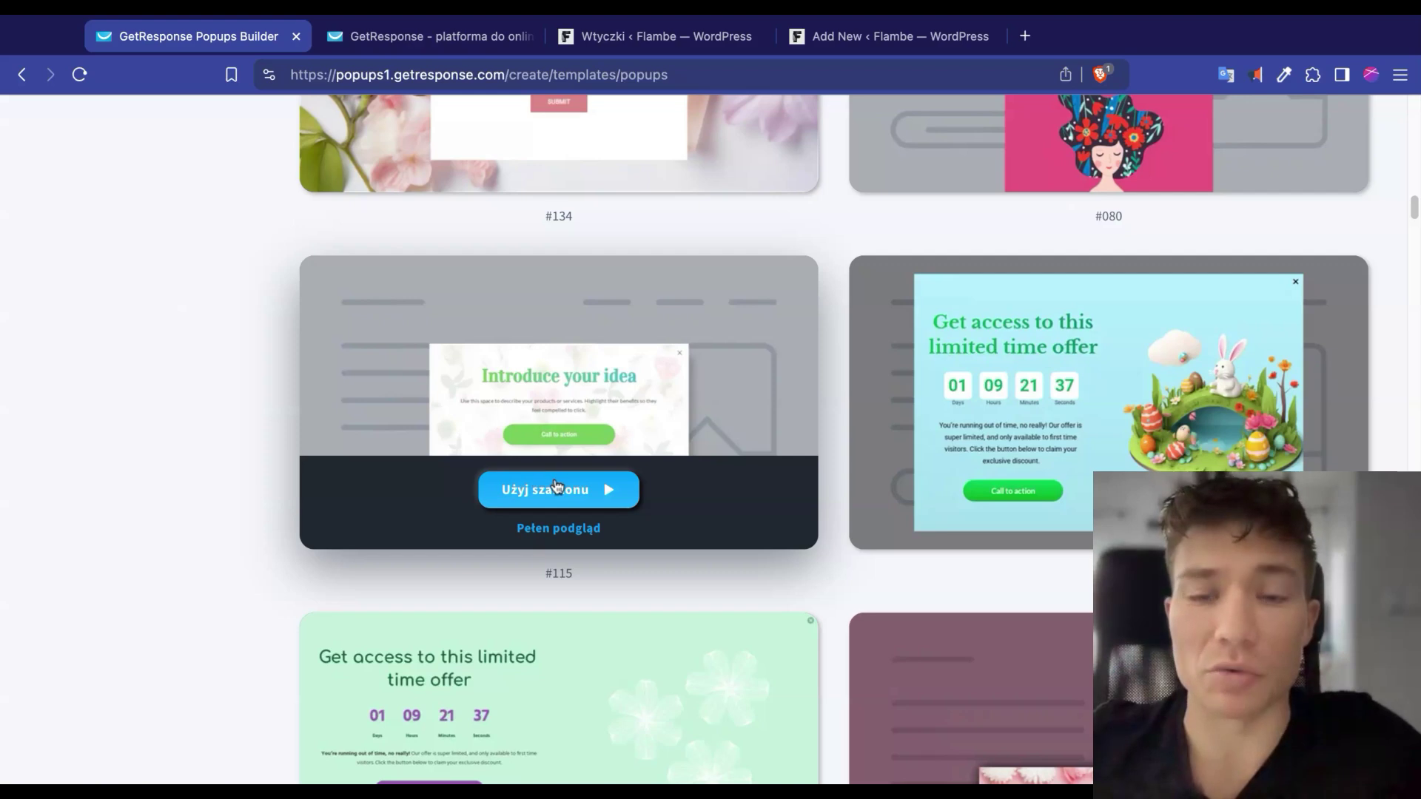
pyautogui.click(558, 487)
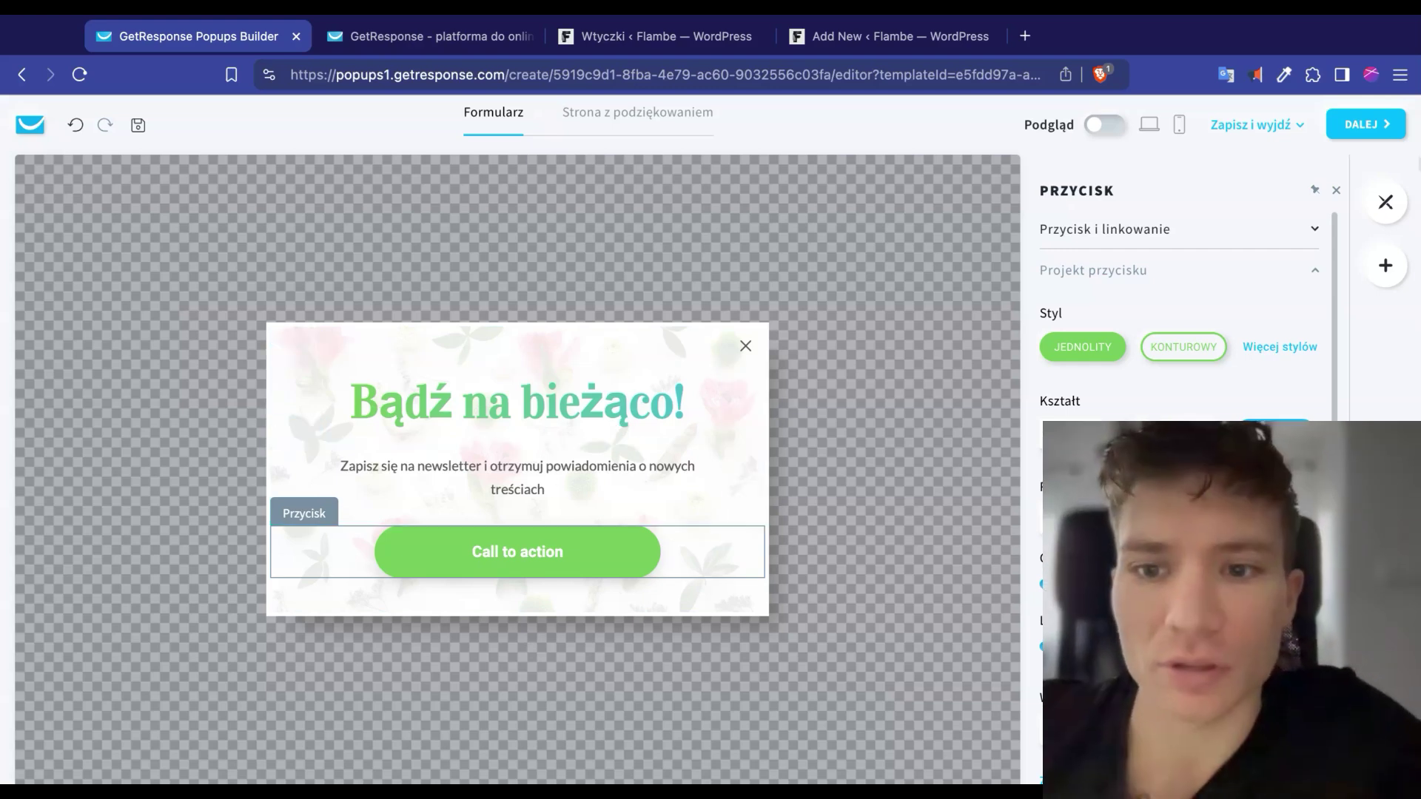
# - Accept the pop-up design and go over its display rules for audience, e-commerce targeting, triggers and timing
pyautogui.click(1365, 125)
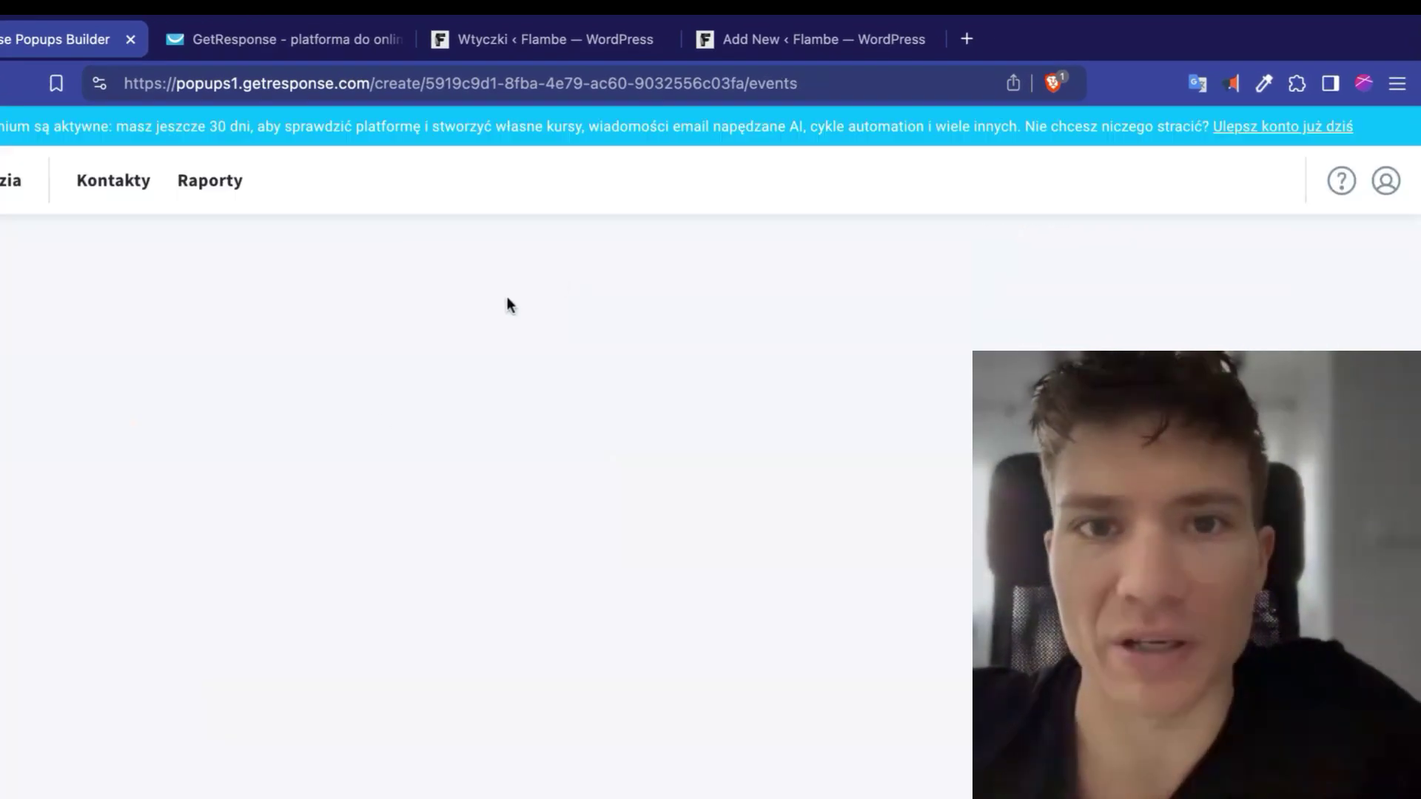
pyautogui.scroll(-1, 362, 451)
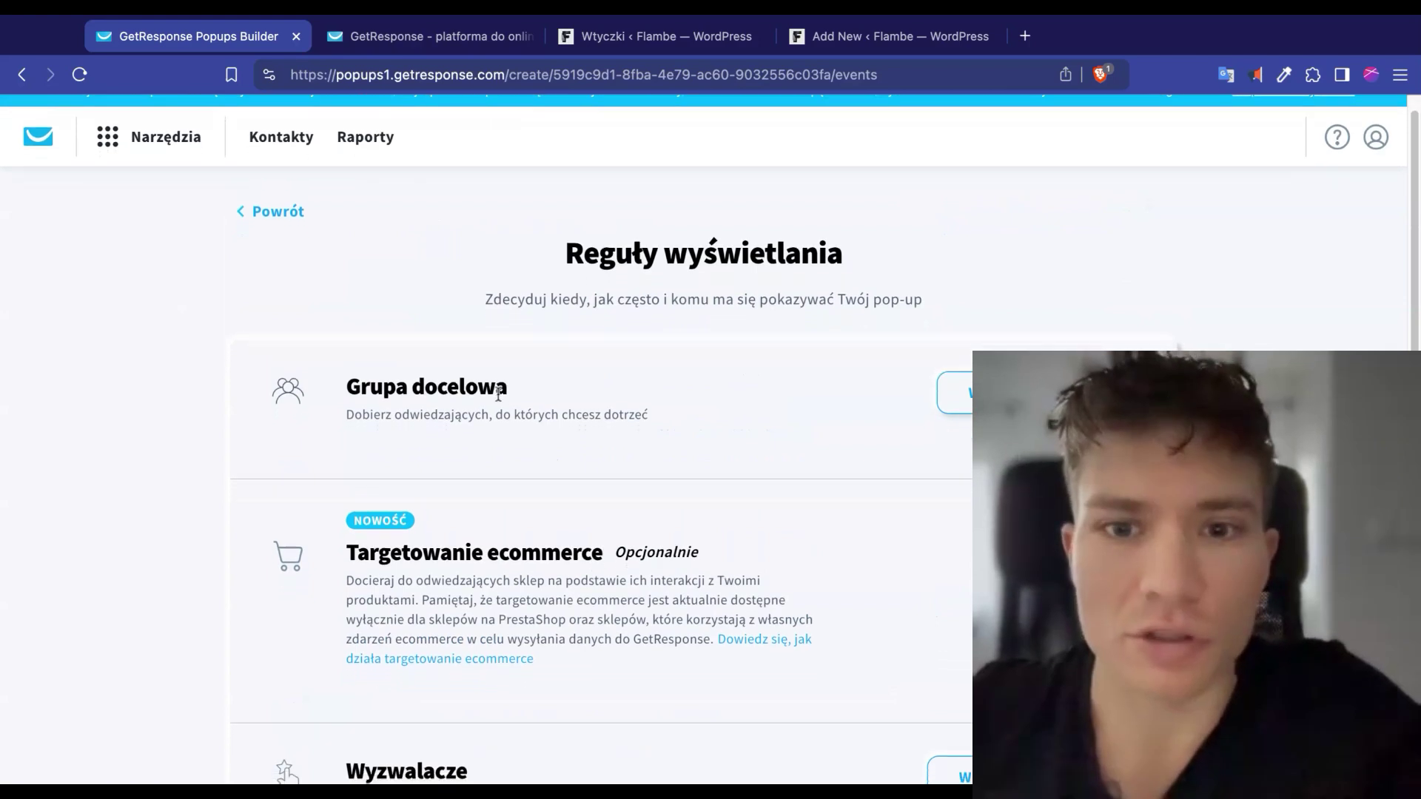
pyautogui.scroll(-1, 498, 394)
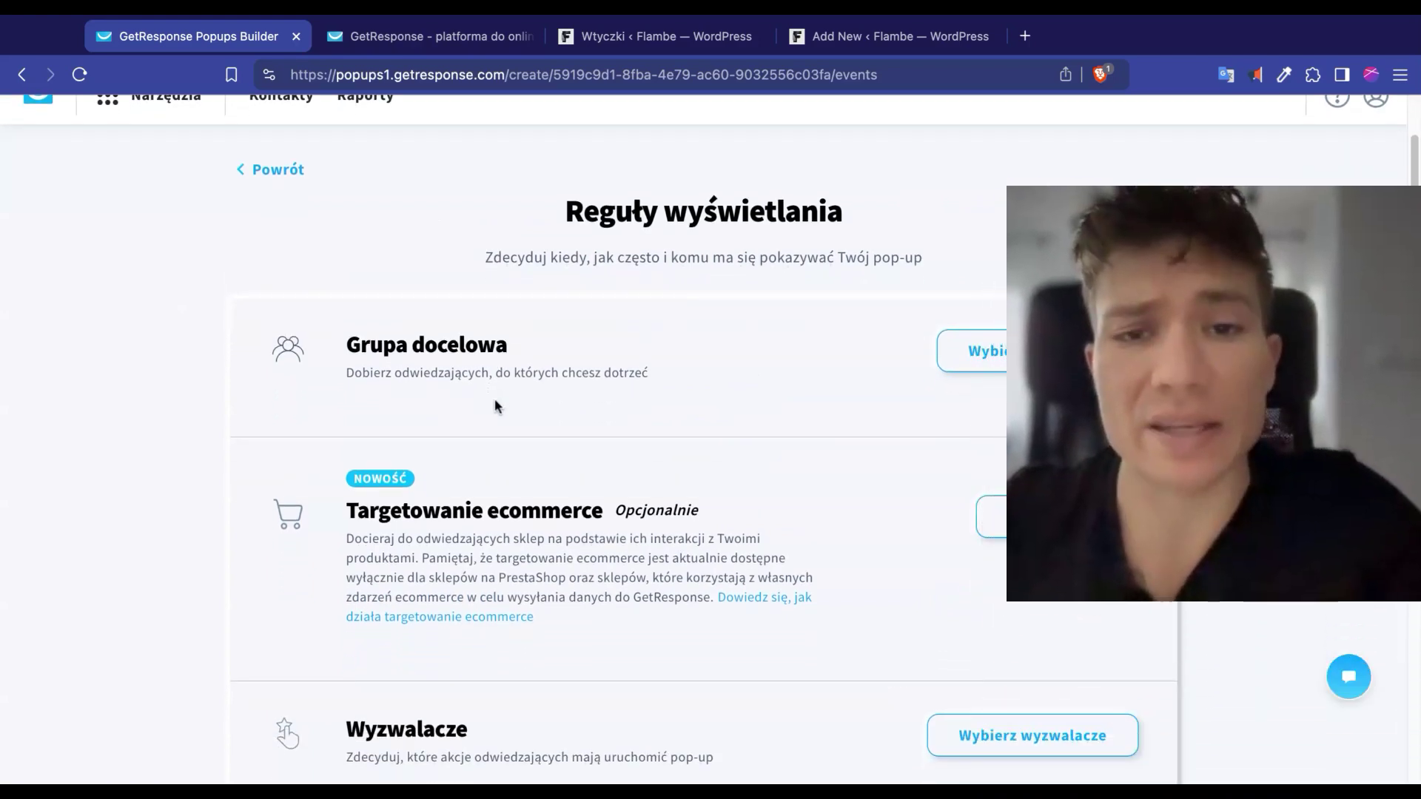
pyautogui.scroll(-1, 496, 406)
pyautogui.scroll(-3, 709, 430)
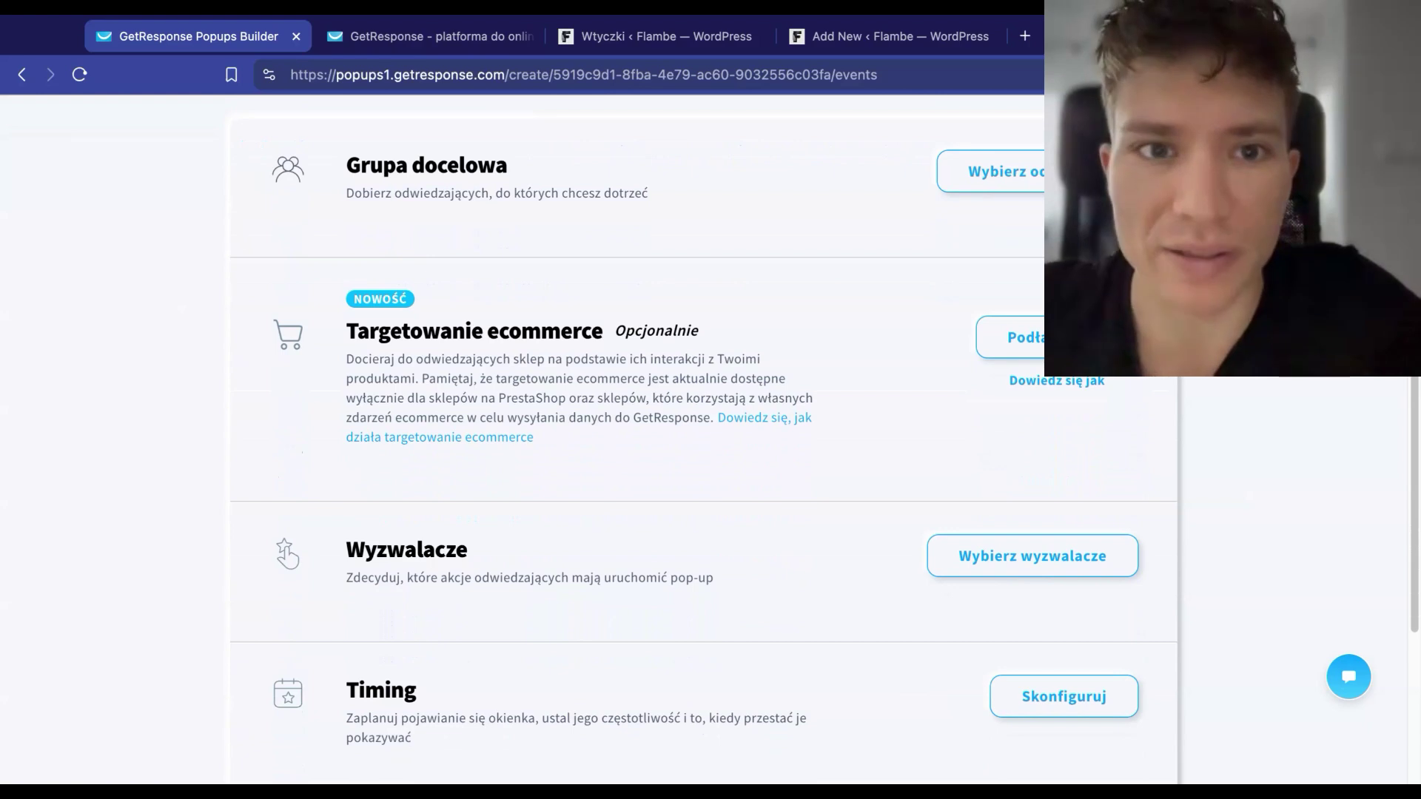
# - Set the pop-up's target group to new visitors only, on all devices and in all countries, and save it
pyautogui.scroll(5, 1051, 418)
pyautogui.click(1052, 418)
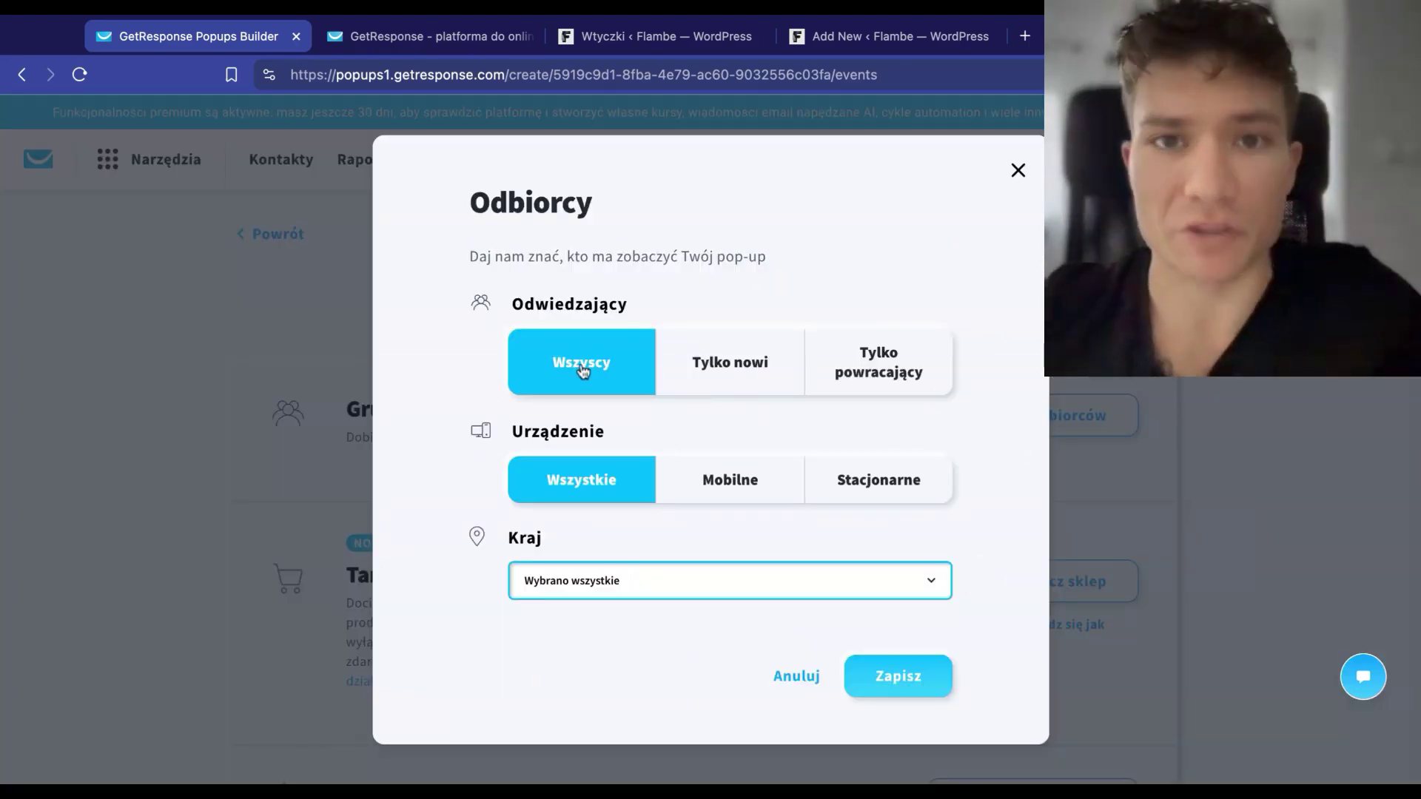
pyautogui.click(754, 372)
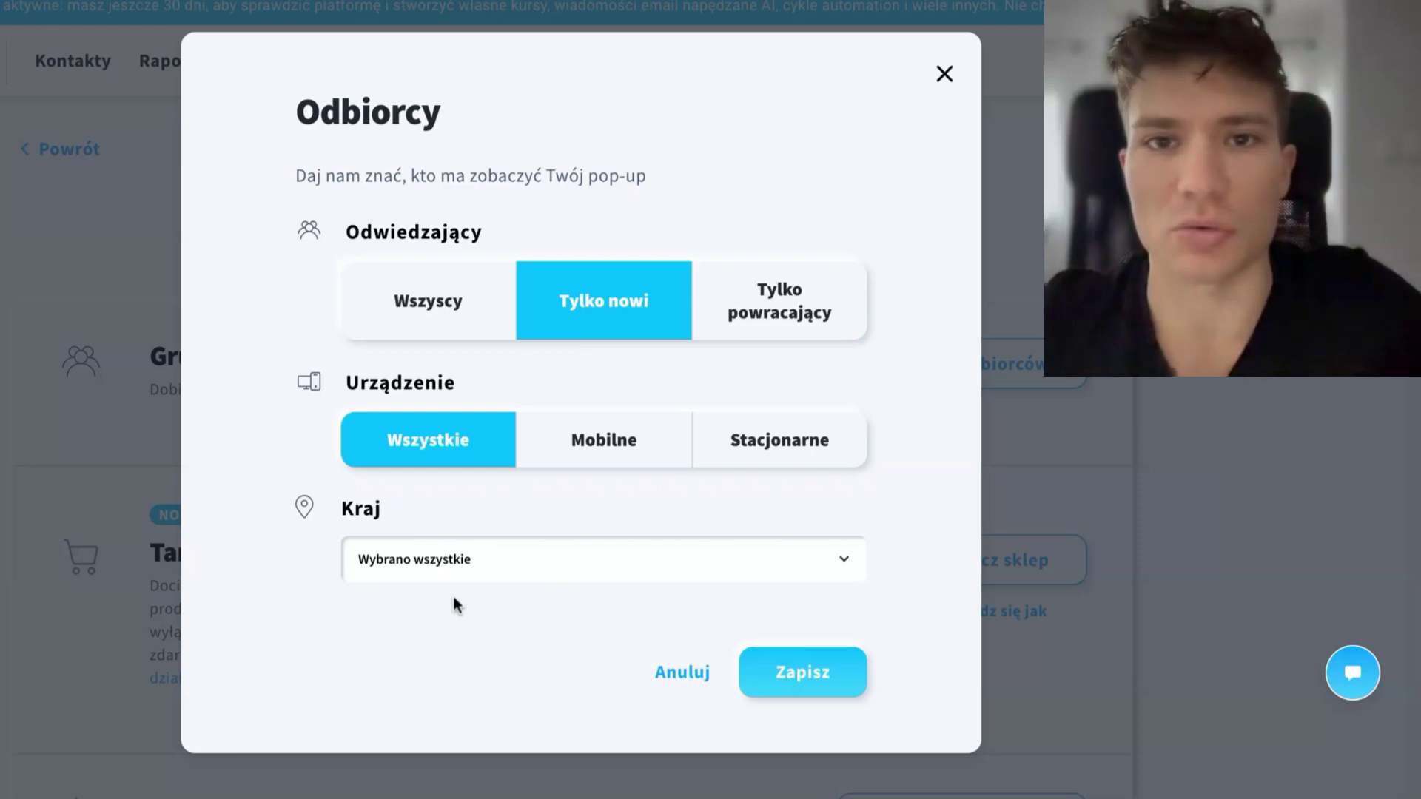
pyautogui.click(747, 689)
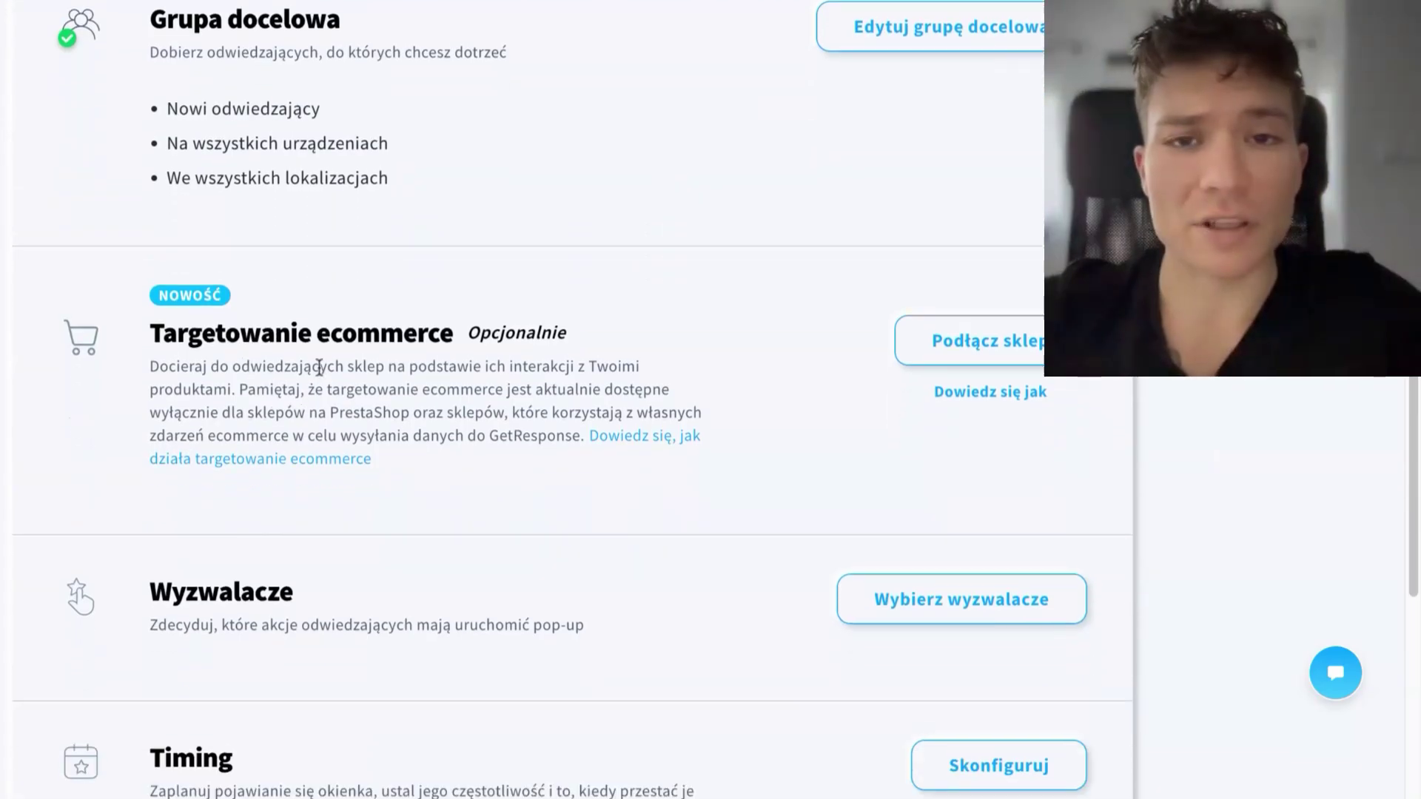
# - Enable the time-on-page trigger for the pop-up and set it to 15 seconds
pyautogui.scroll(-1, 372, 330)
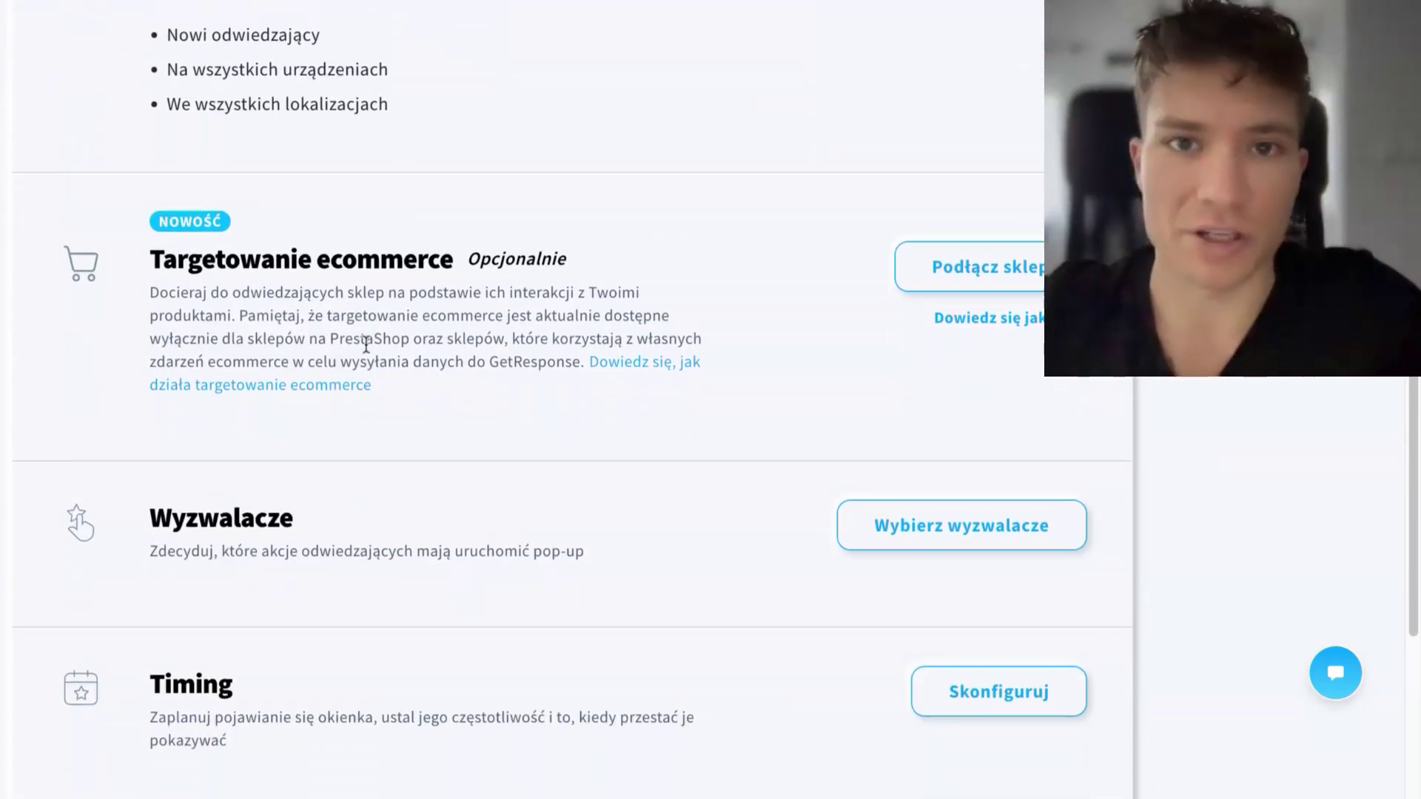
pyautogui.scroll(-3, 366, 346)
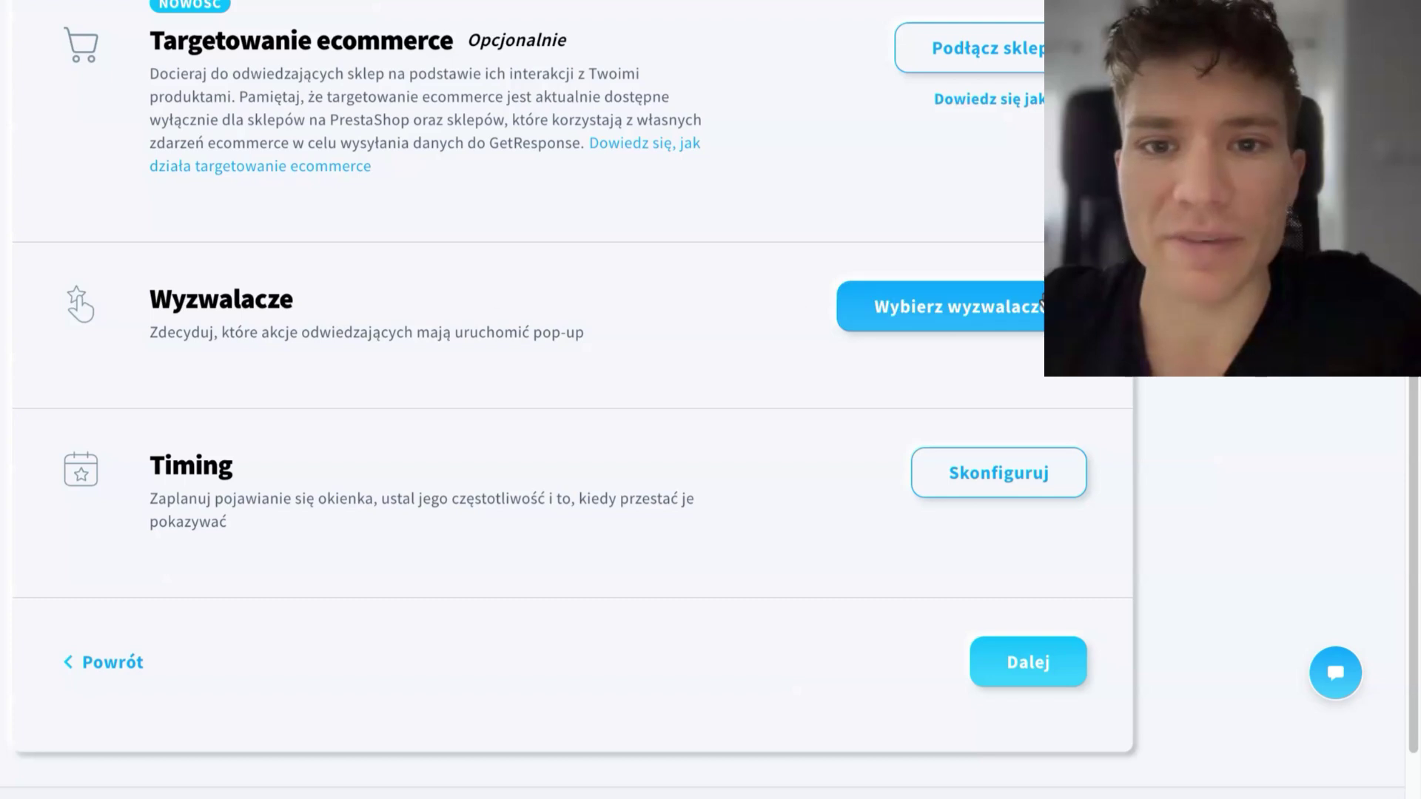
pyautogui.click(903, 317)
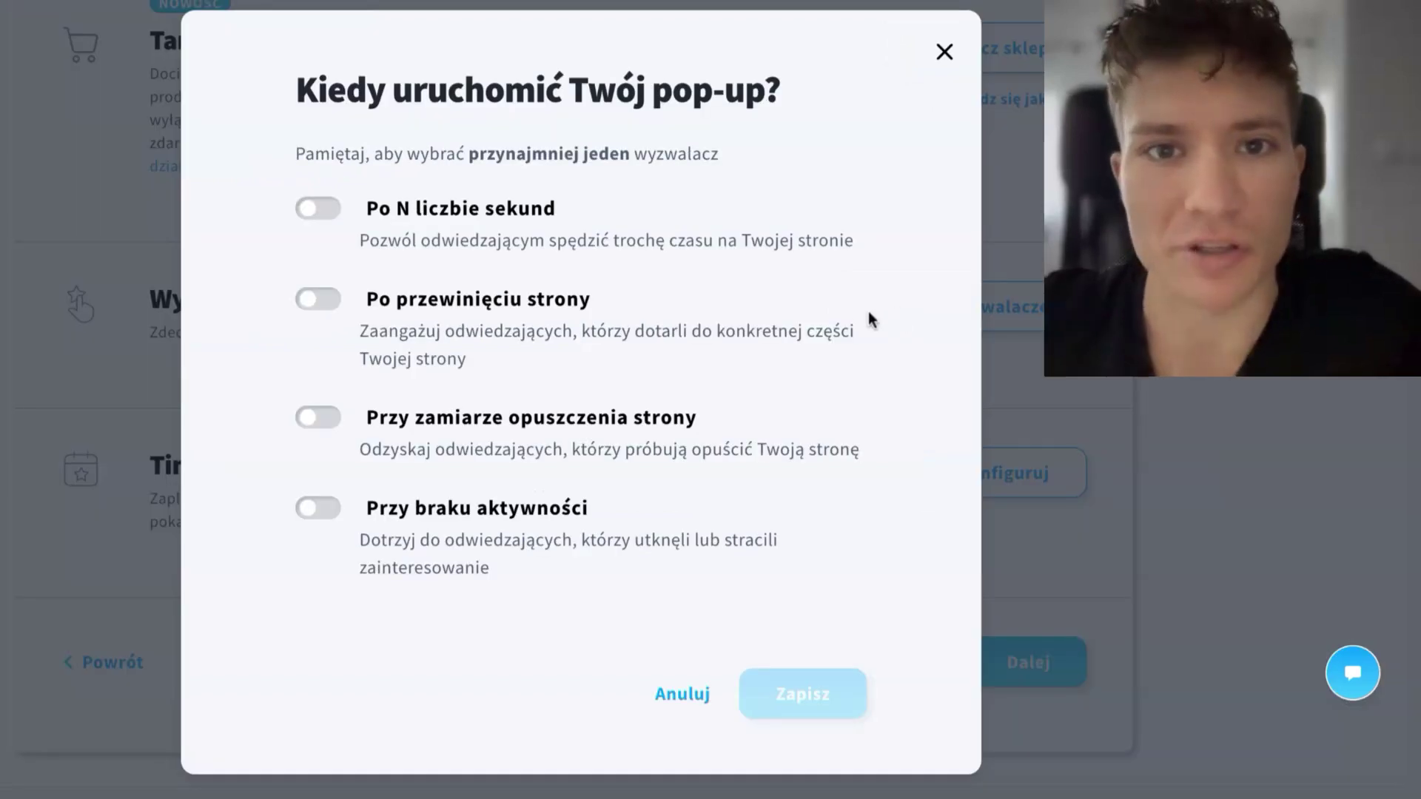
pyautogui.click(324, 208)
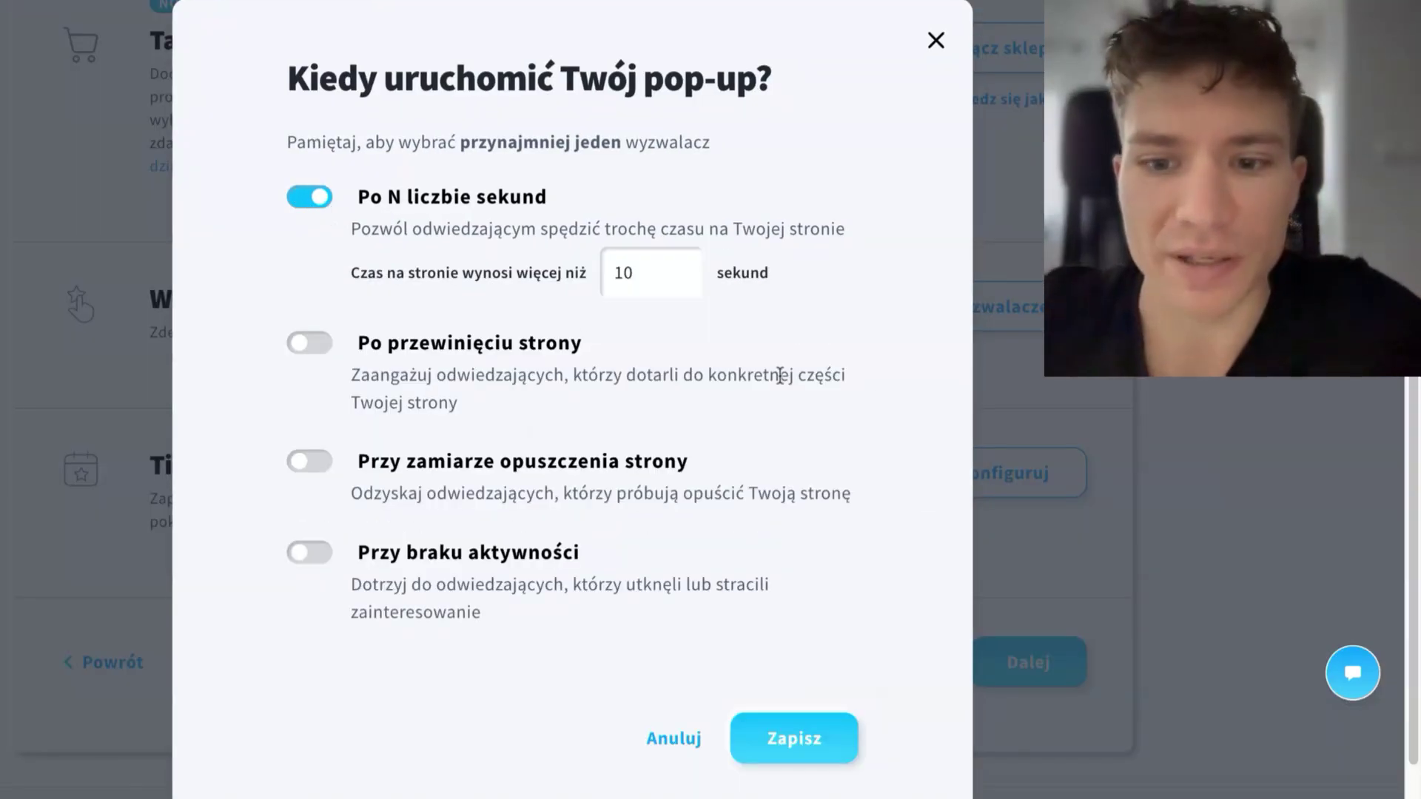
pyautogui.click(681, 268)
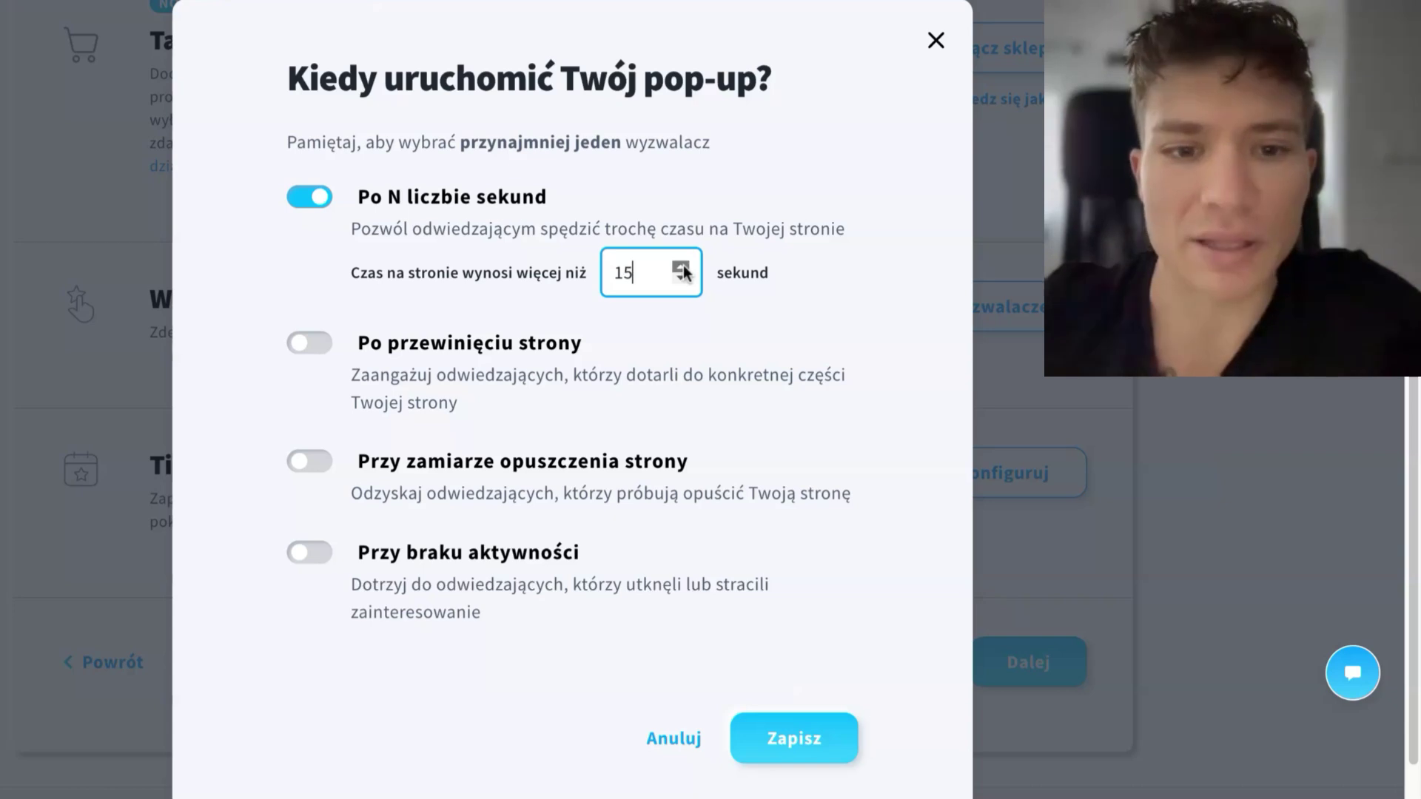
# - Enable the scroll trigger at 30 % of the page and the exit-intent trigger, and save the triggers
pyautogui.click(310, 345)
pyautogui.scroll(-1, 487, 361)
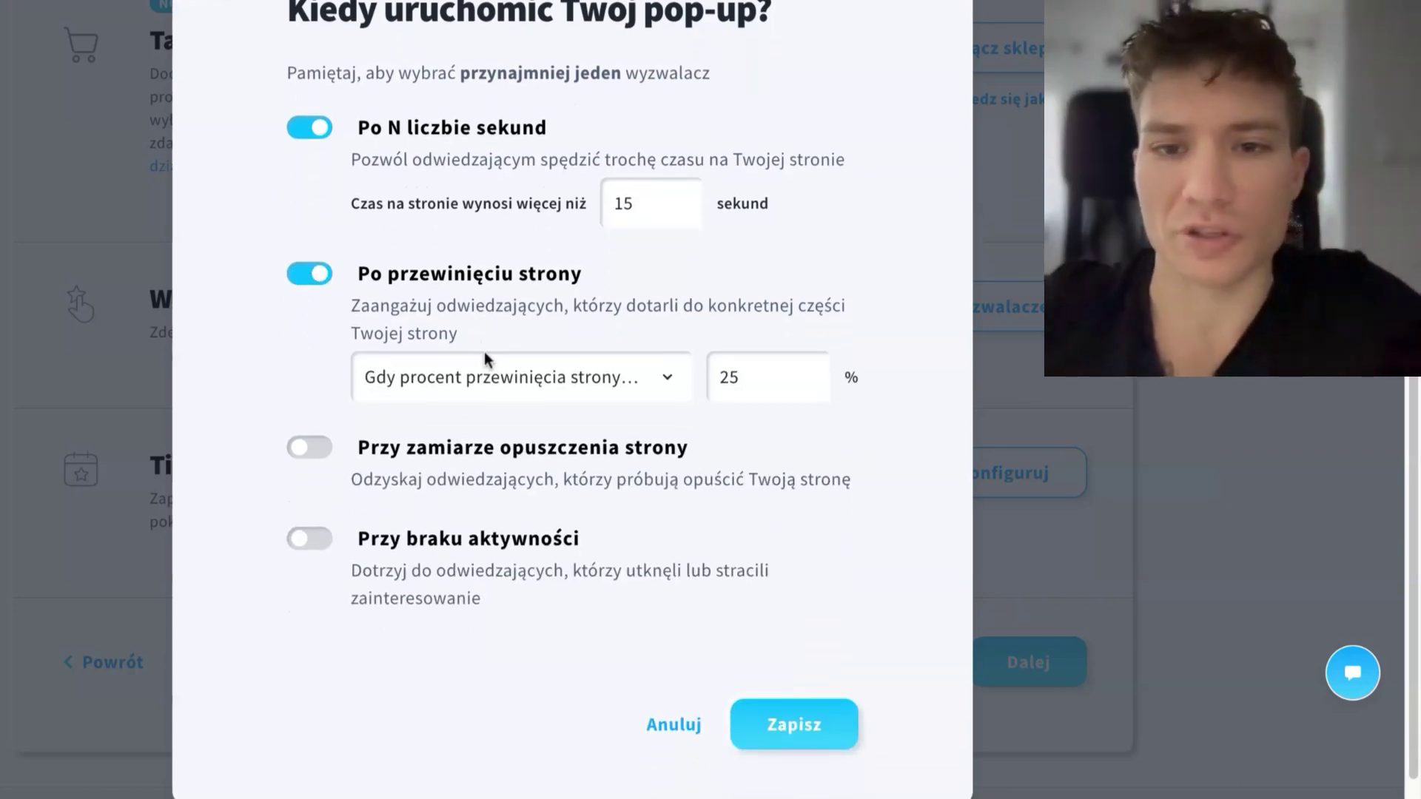
pyautogui.scroll(-1, 563, 311)
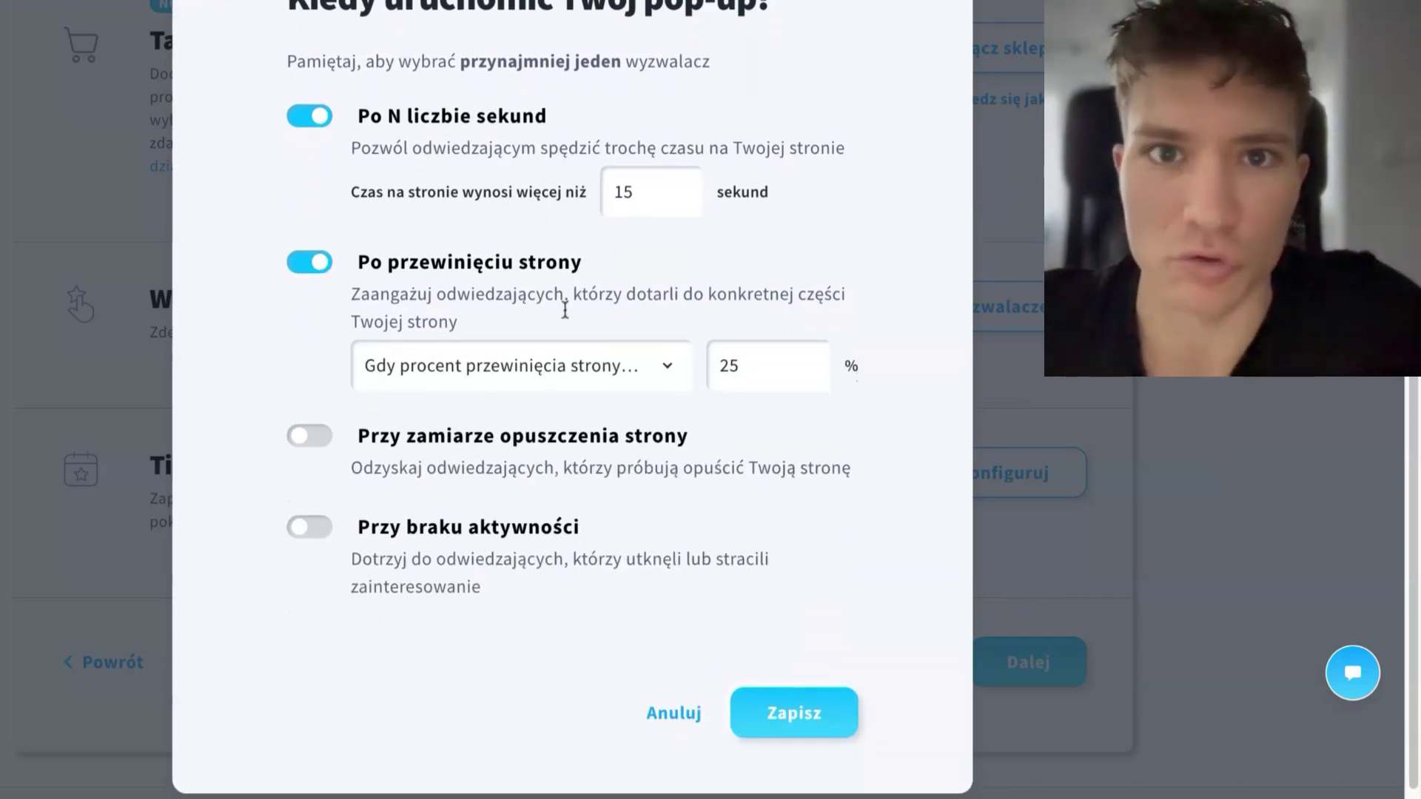
pyautogui.doubleClick(729, 358)
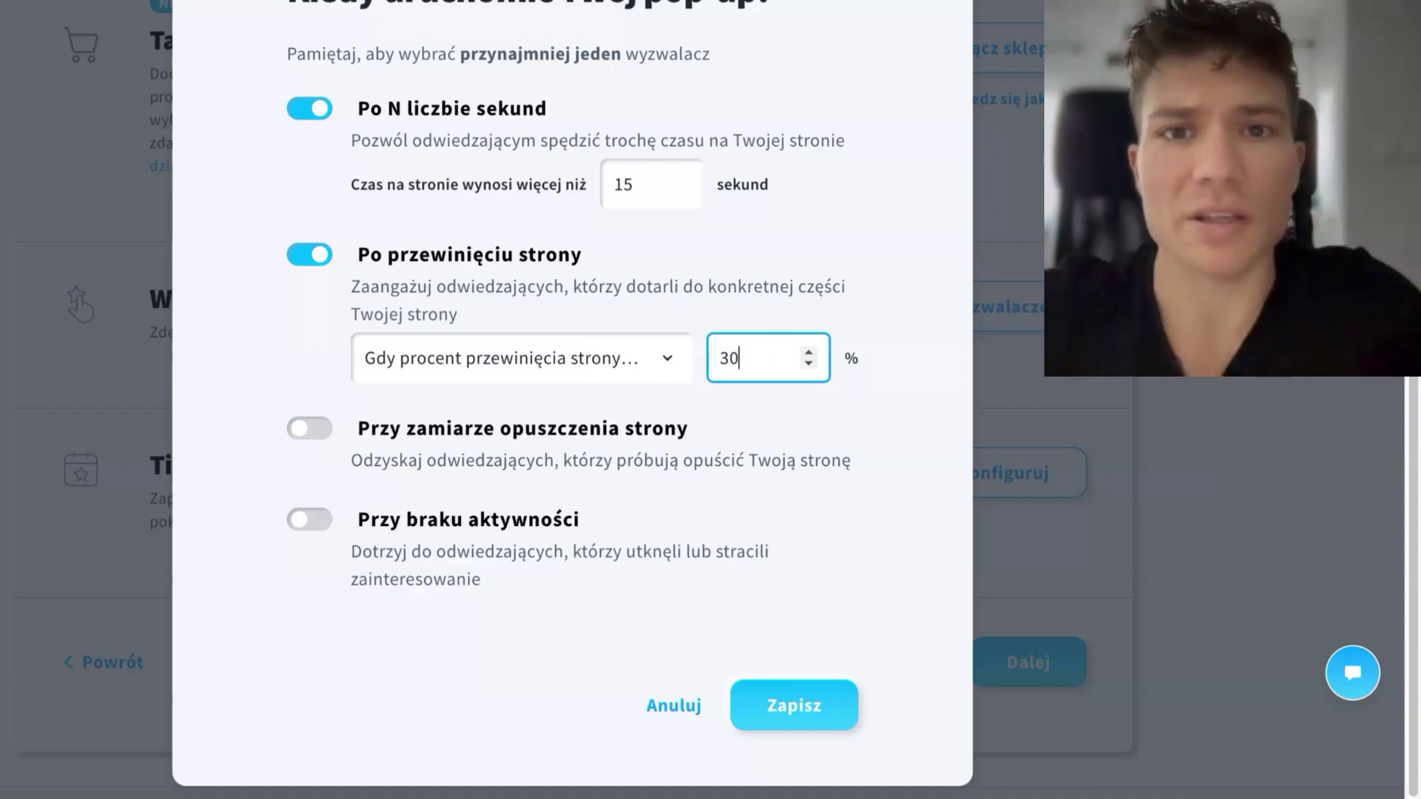
pyautogui.click(320, 430)
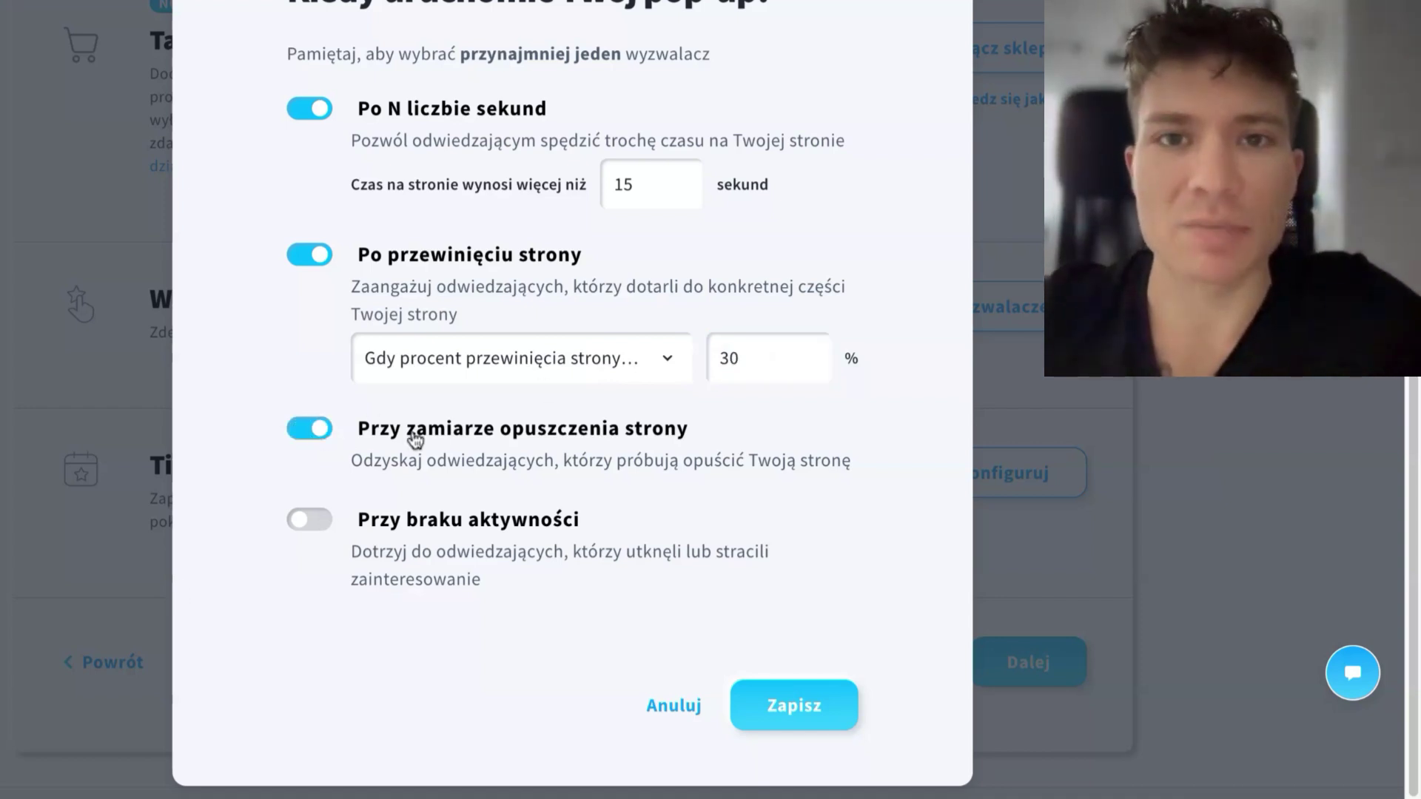
pyautogui.click(813, 703)
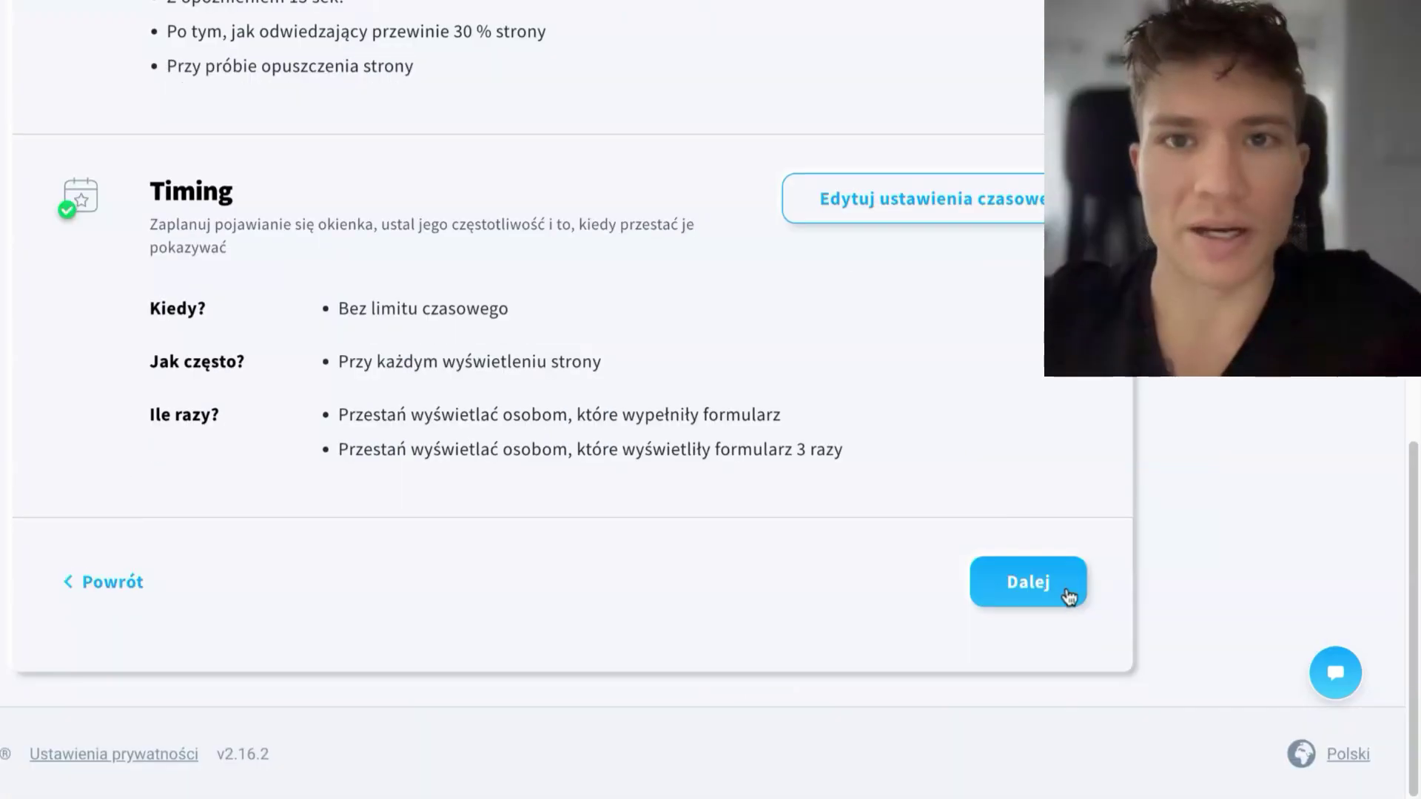
# - Continue to the pop-up's settings and examine the page URL display options and the Web Connect integration code
pyautogui.click(986, 585)
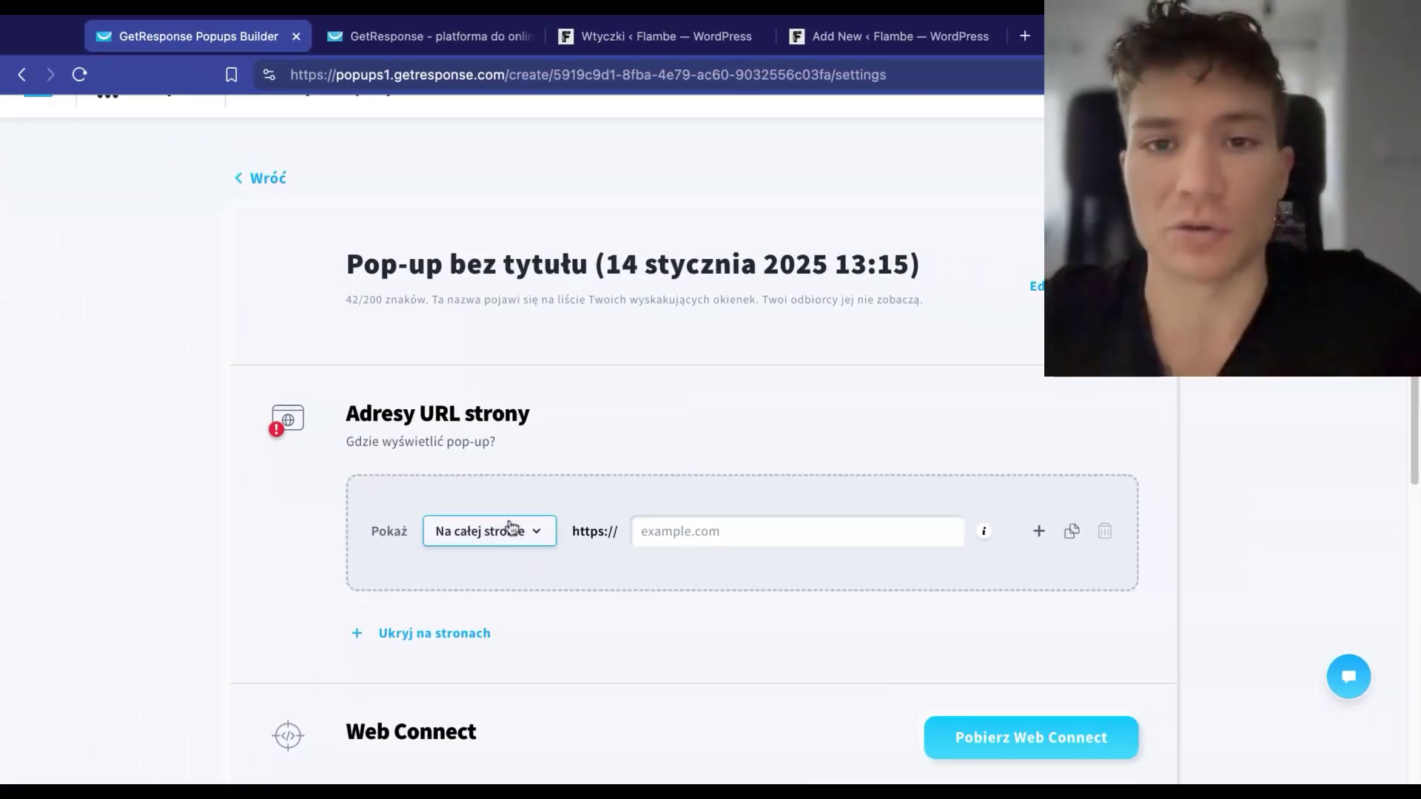
pyautogui.click(512, 529)
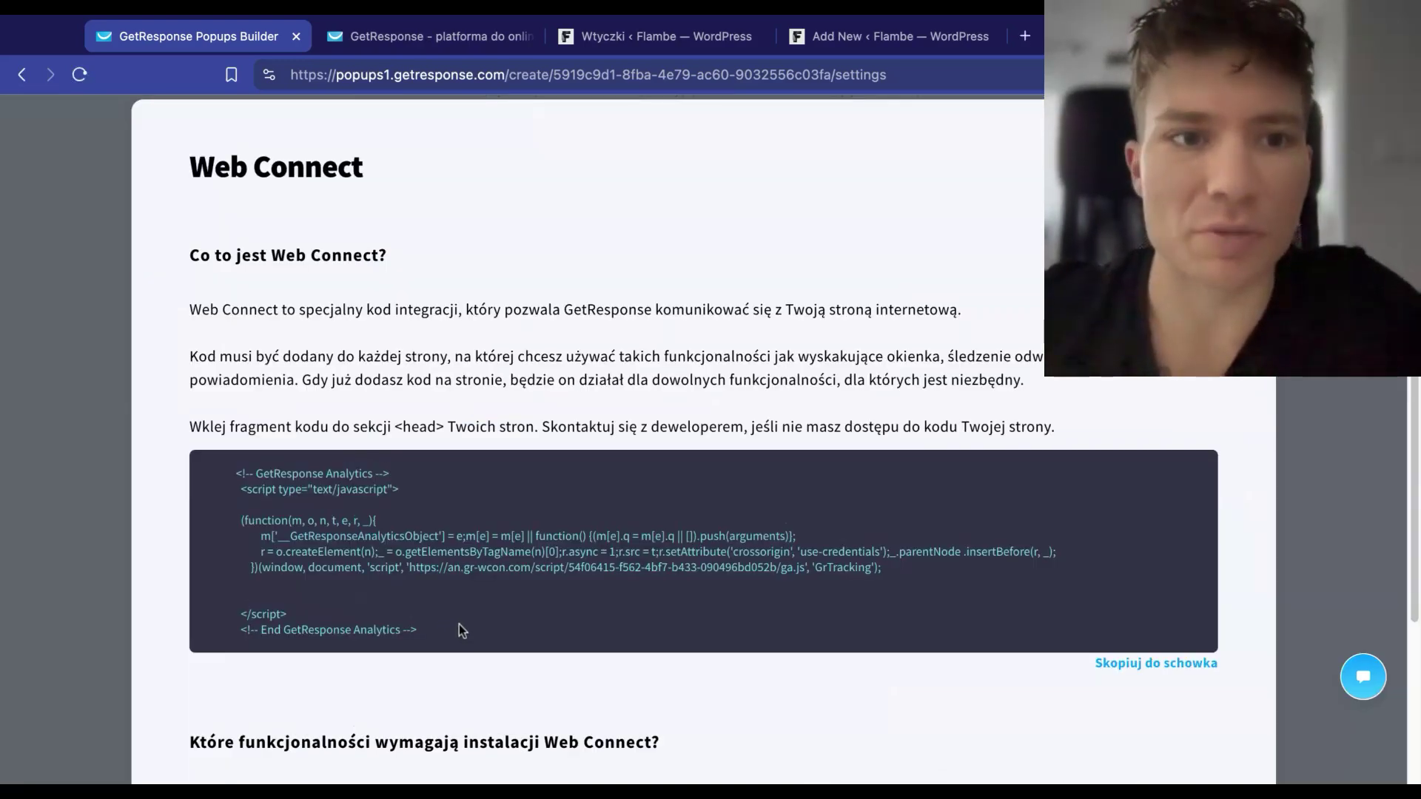
pyautogui.scroll(1, 459, 630)
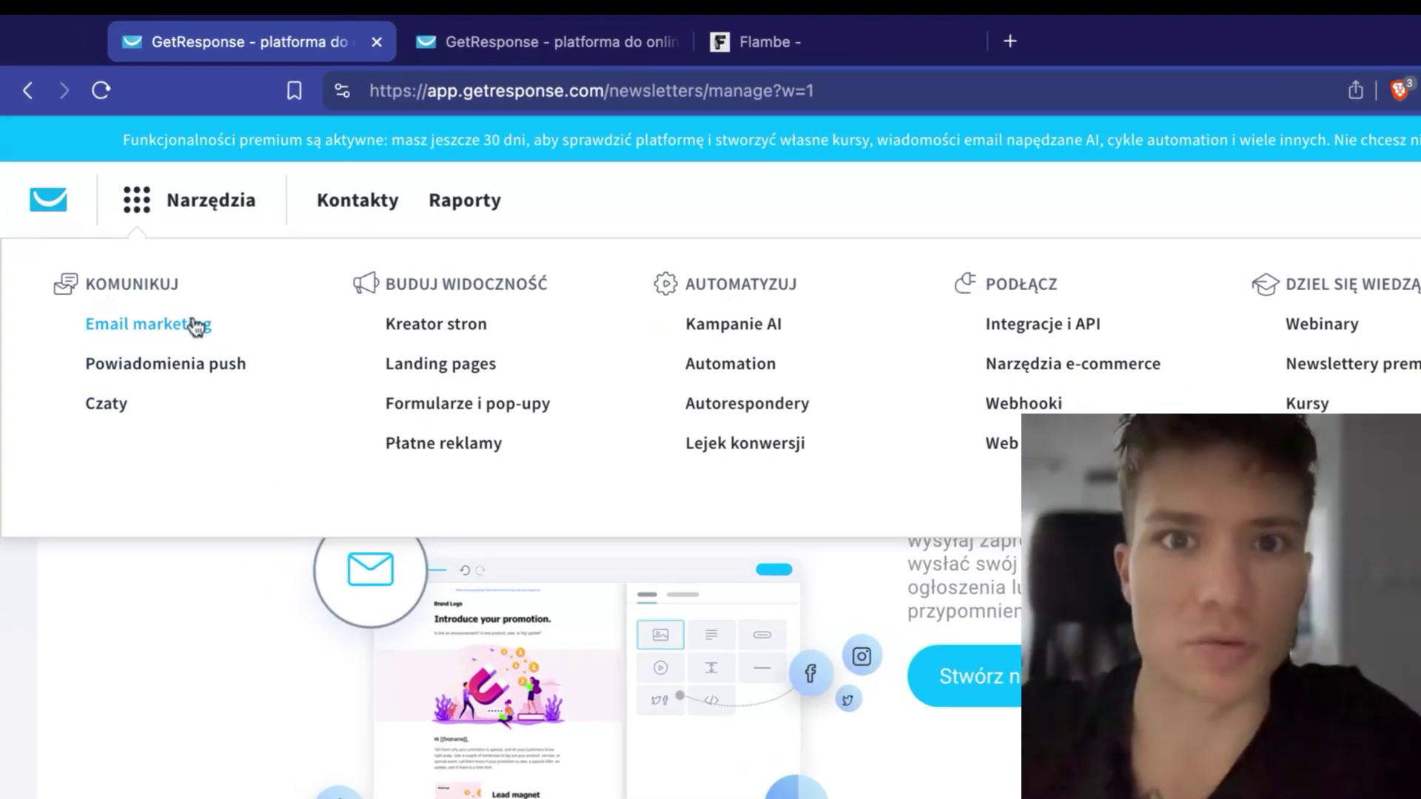
# - Open Email marketing and start a new newsletter with the AI creator
pyautogui.click(196, 325)
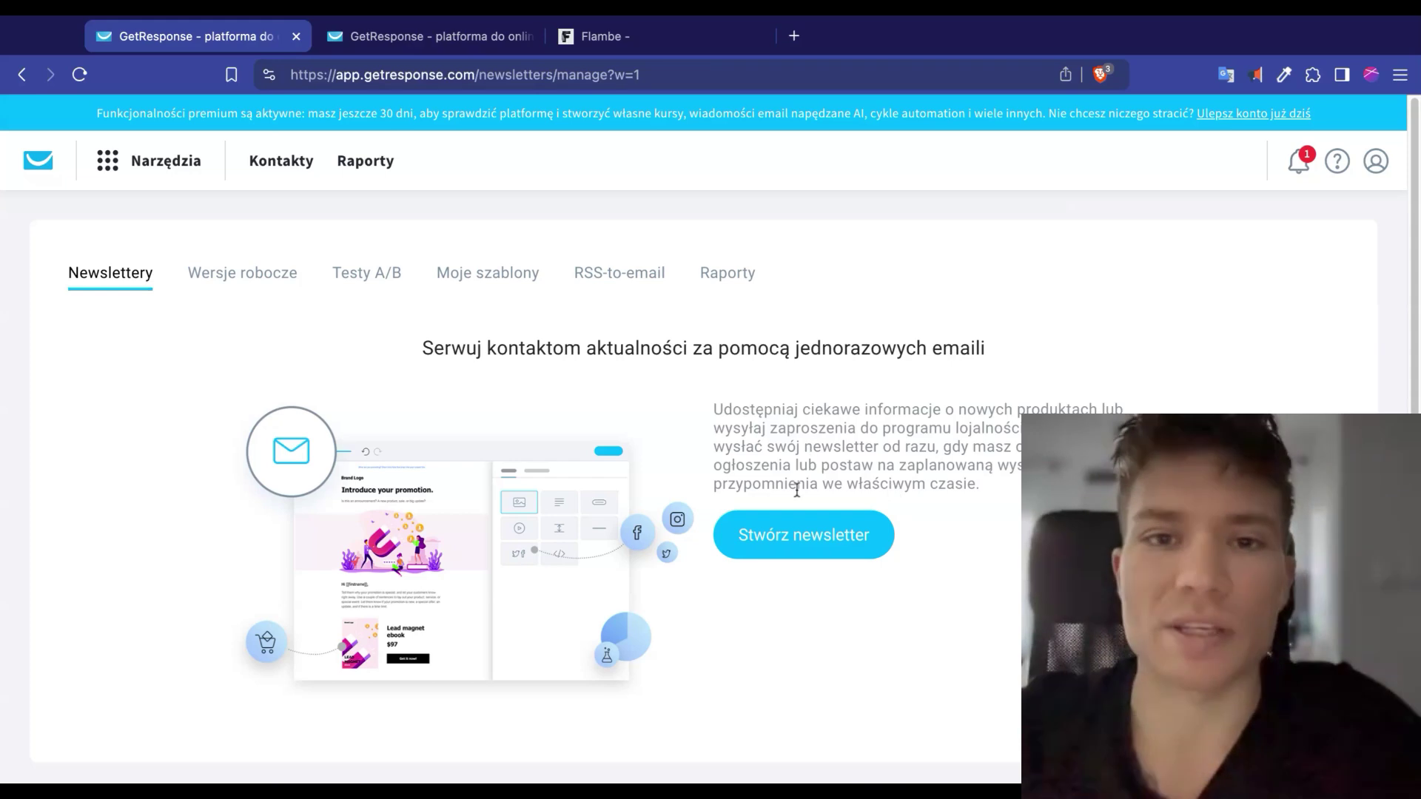
pyautogui.click(796, 544)
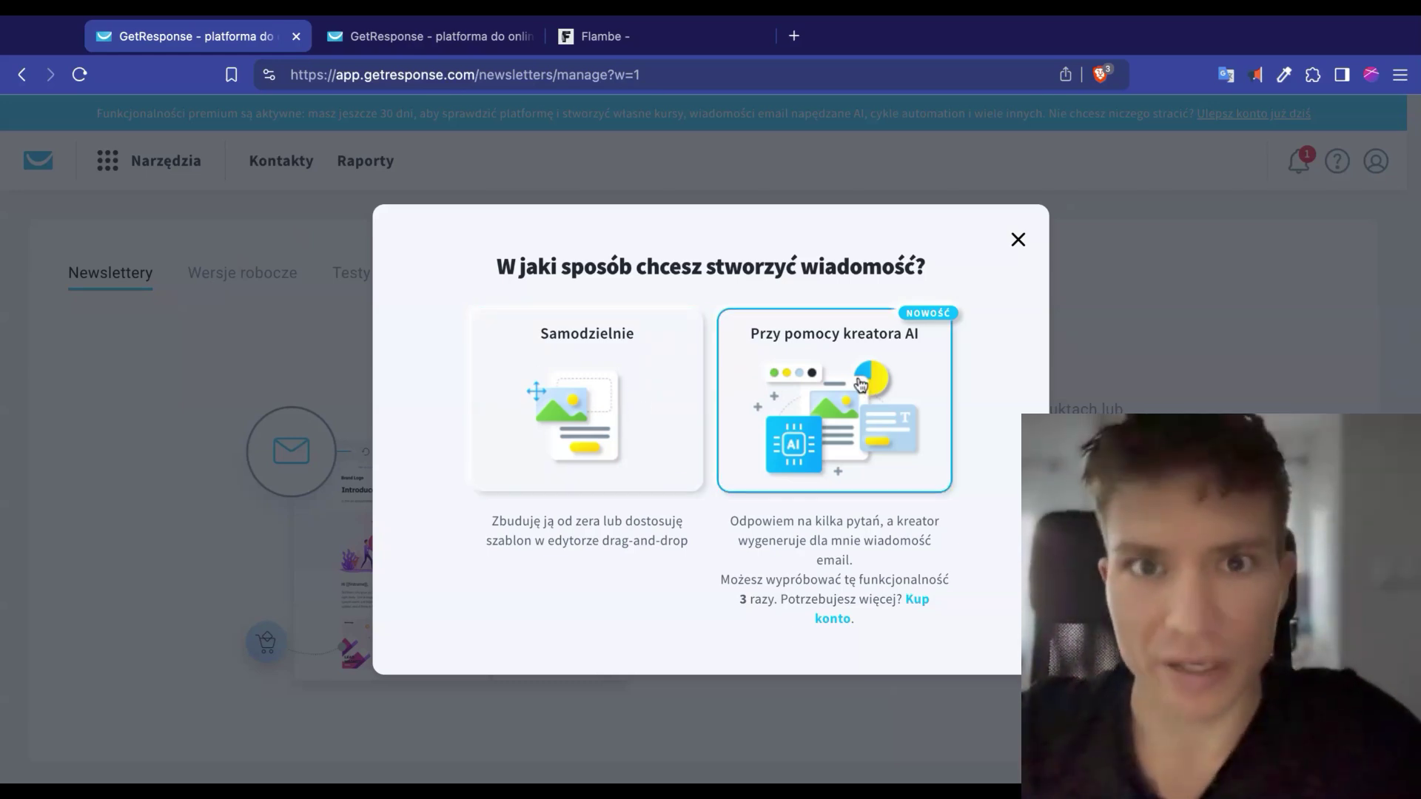
pyautogui.click(835, 395)
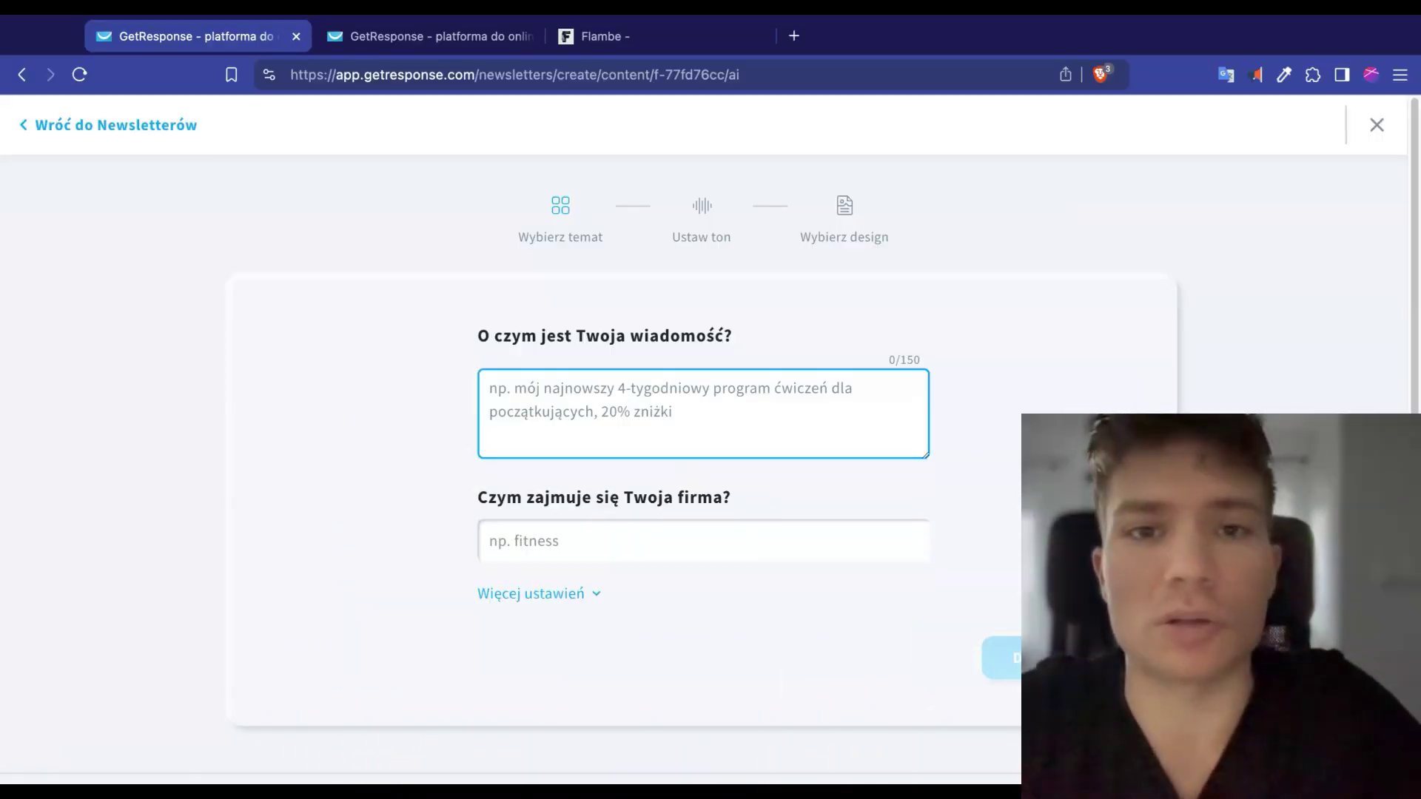
# - Brief the AI creator with topic "Dotyczy Nowego filmu na YouTube o tym jak stworzyć i wysłać newsletter", business "Usługi związane z blogowaniem" and the Inspirujący tone
pyautogui.write('Nowego filmu a')
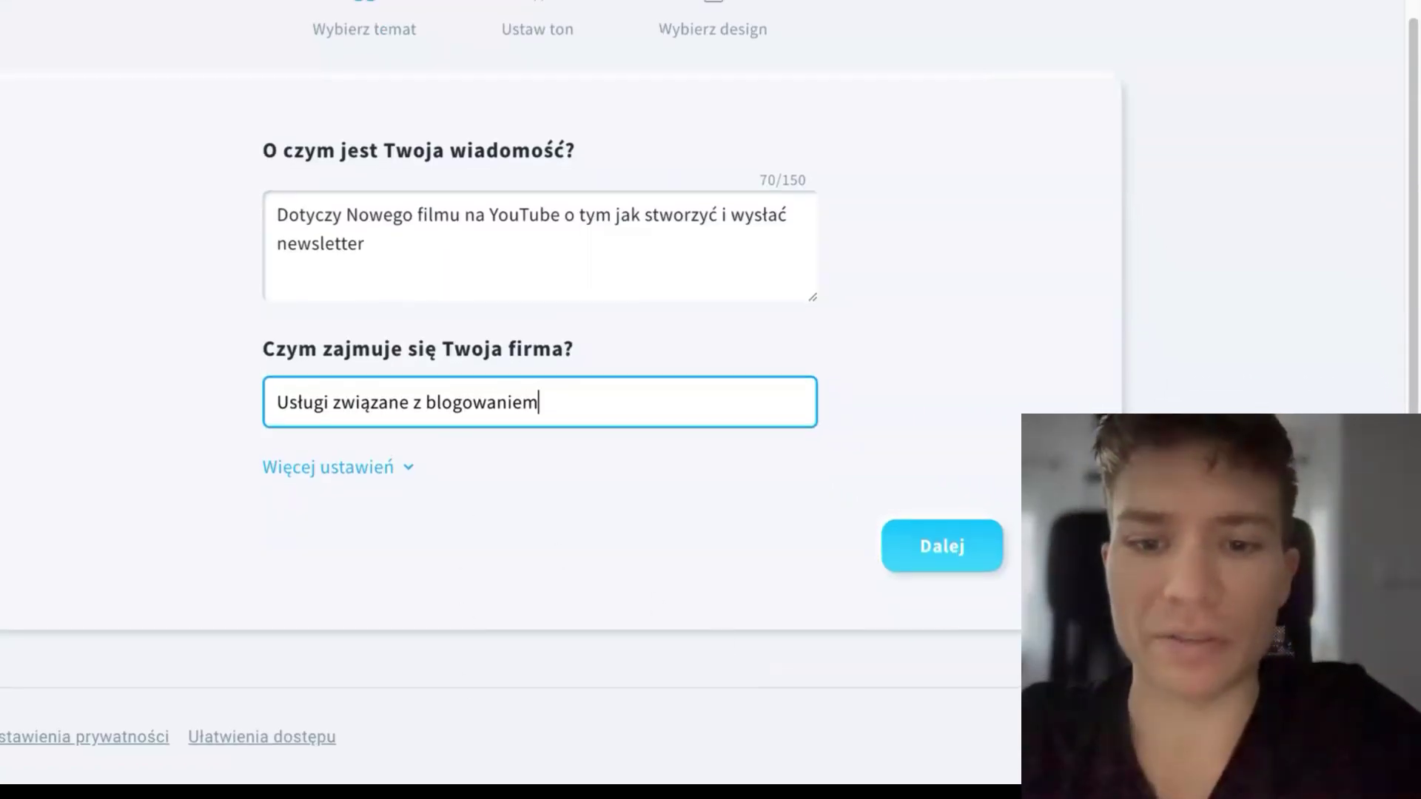
pyautogui.click(990, 549)
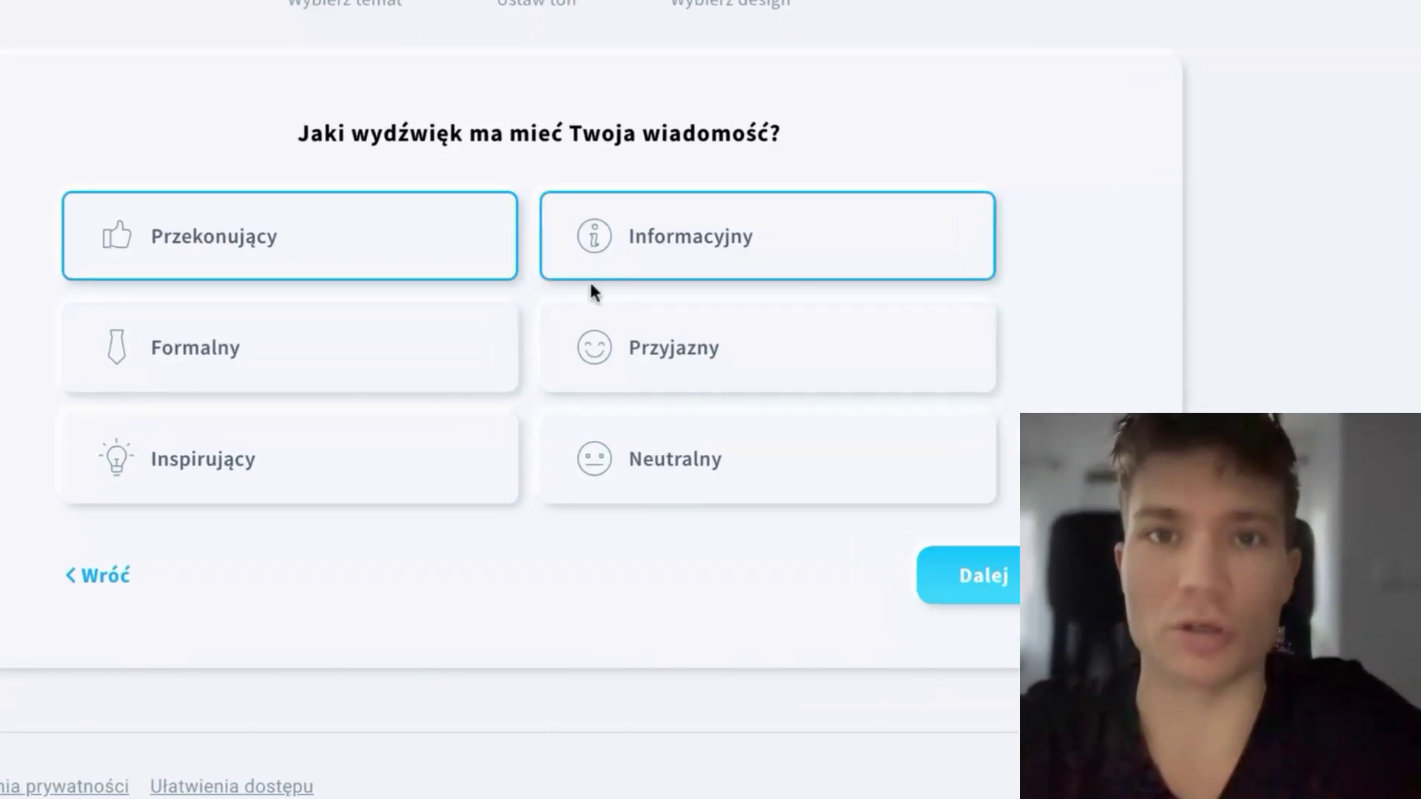
pyautogui.click(222, 460)
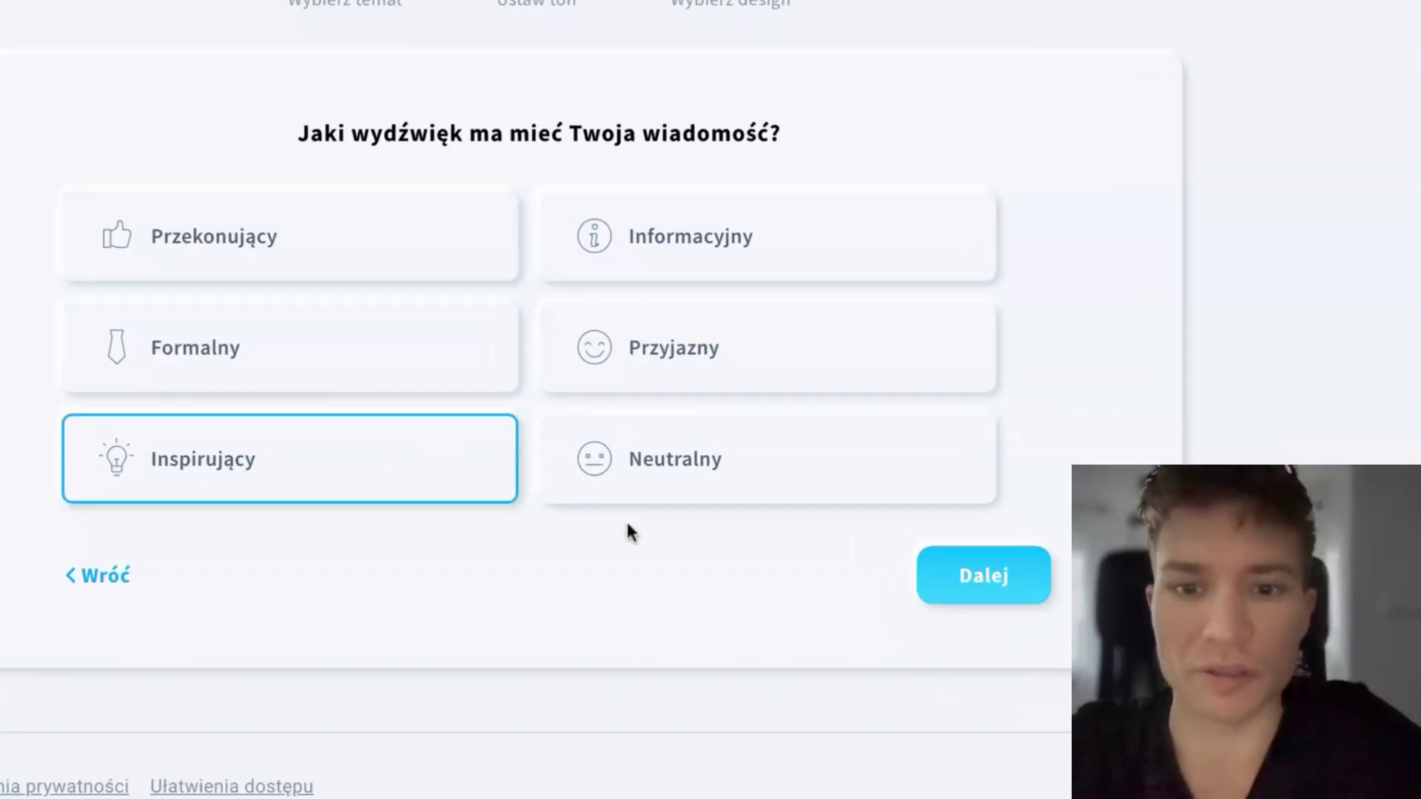
pyautogui.click(1000, 582)
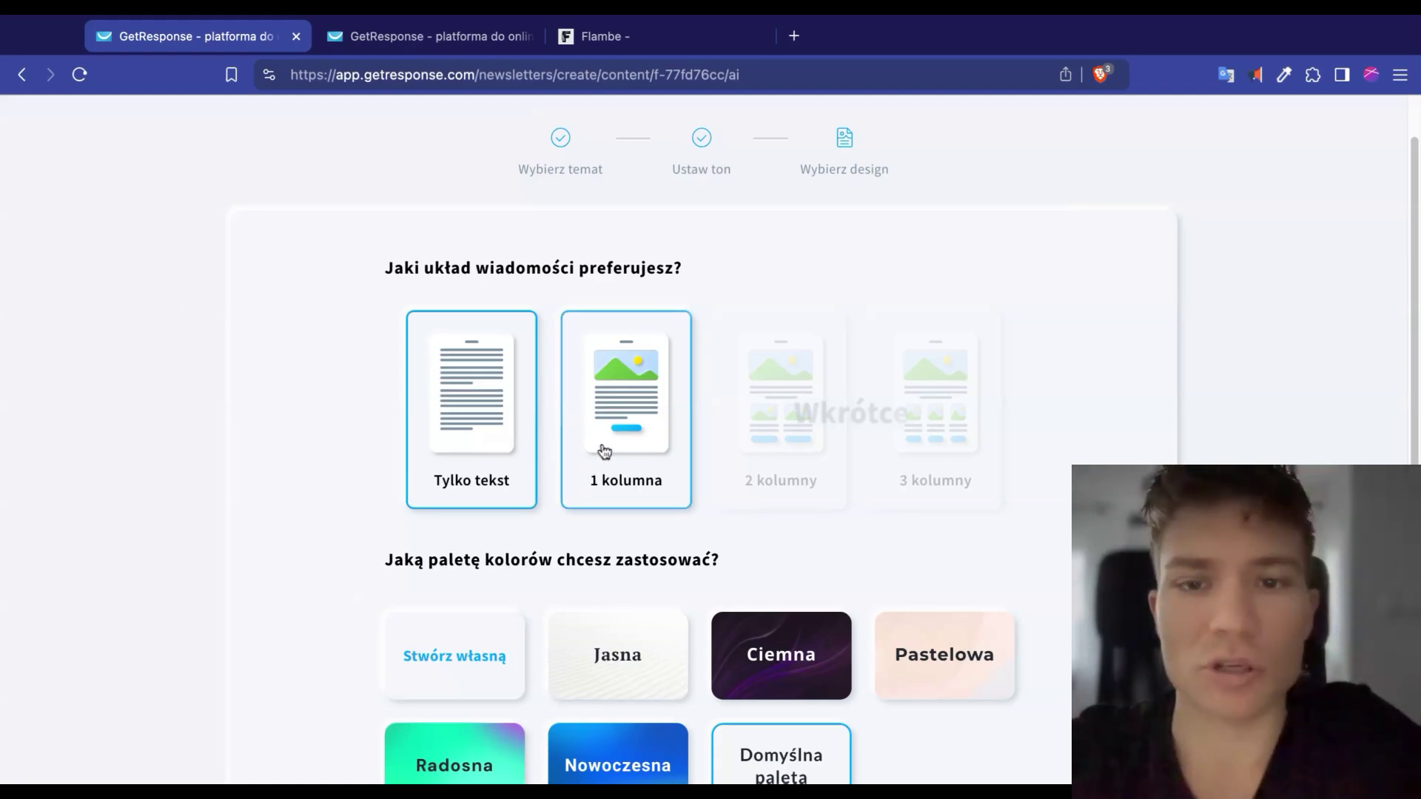
# - Apply the Nowoczesna colour palette to the text-only layout and generate the newsletter
pyautogui.scroll(-5, 708, 364)
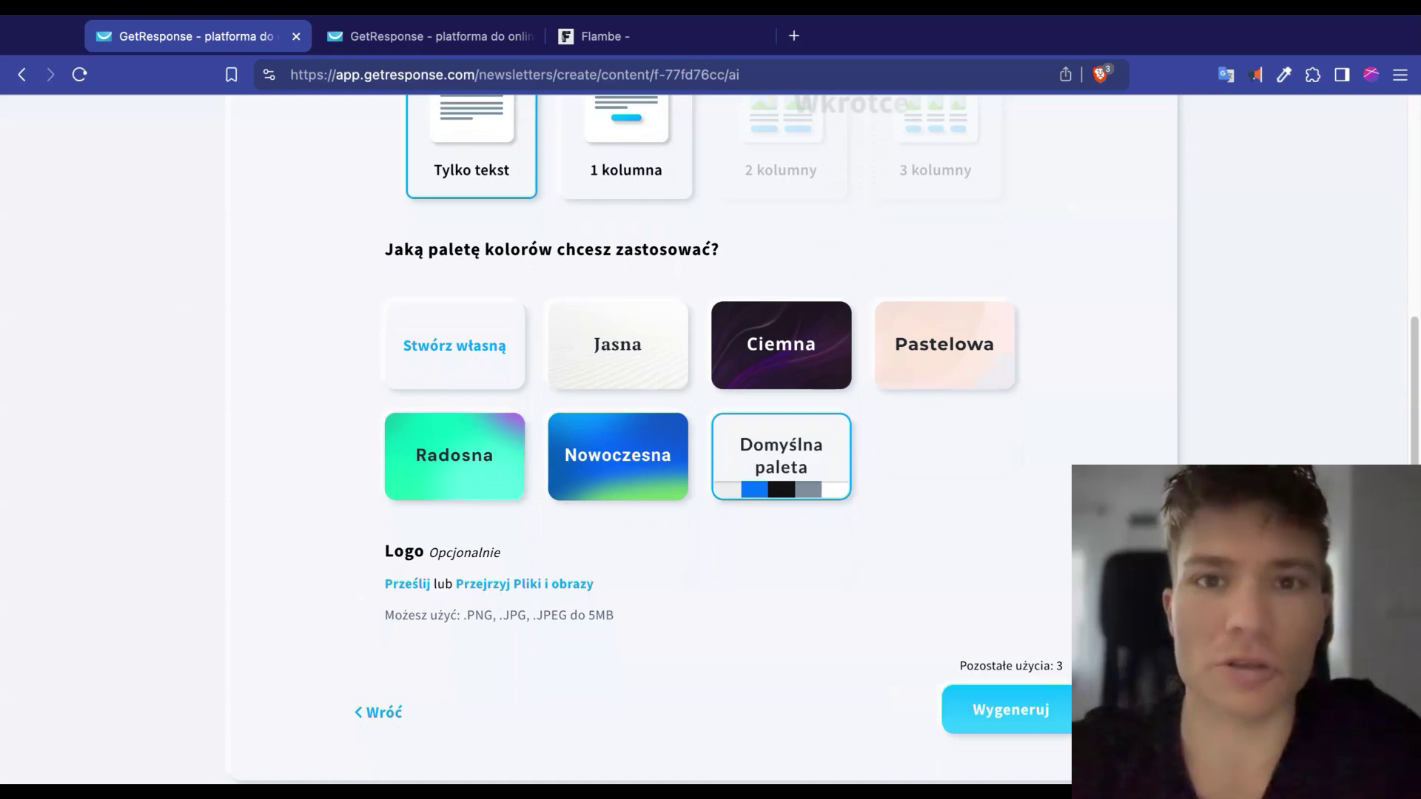
pyautogui.scroll(-1, 708, 364)
pyautogui.click(617, 423)
pyautogui.scroll(-3, 458, 405)
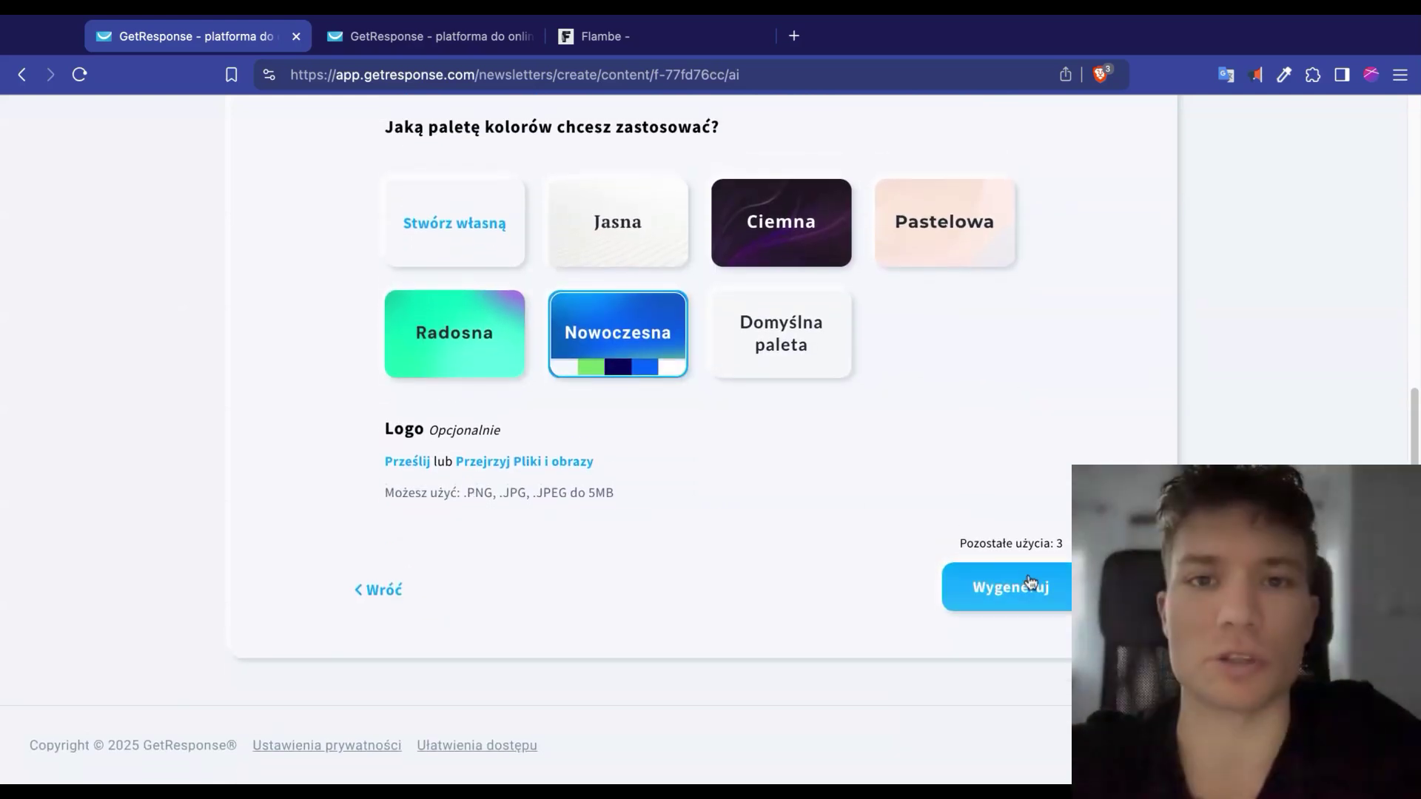
pyautogui.click(1030, 585)
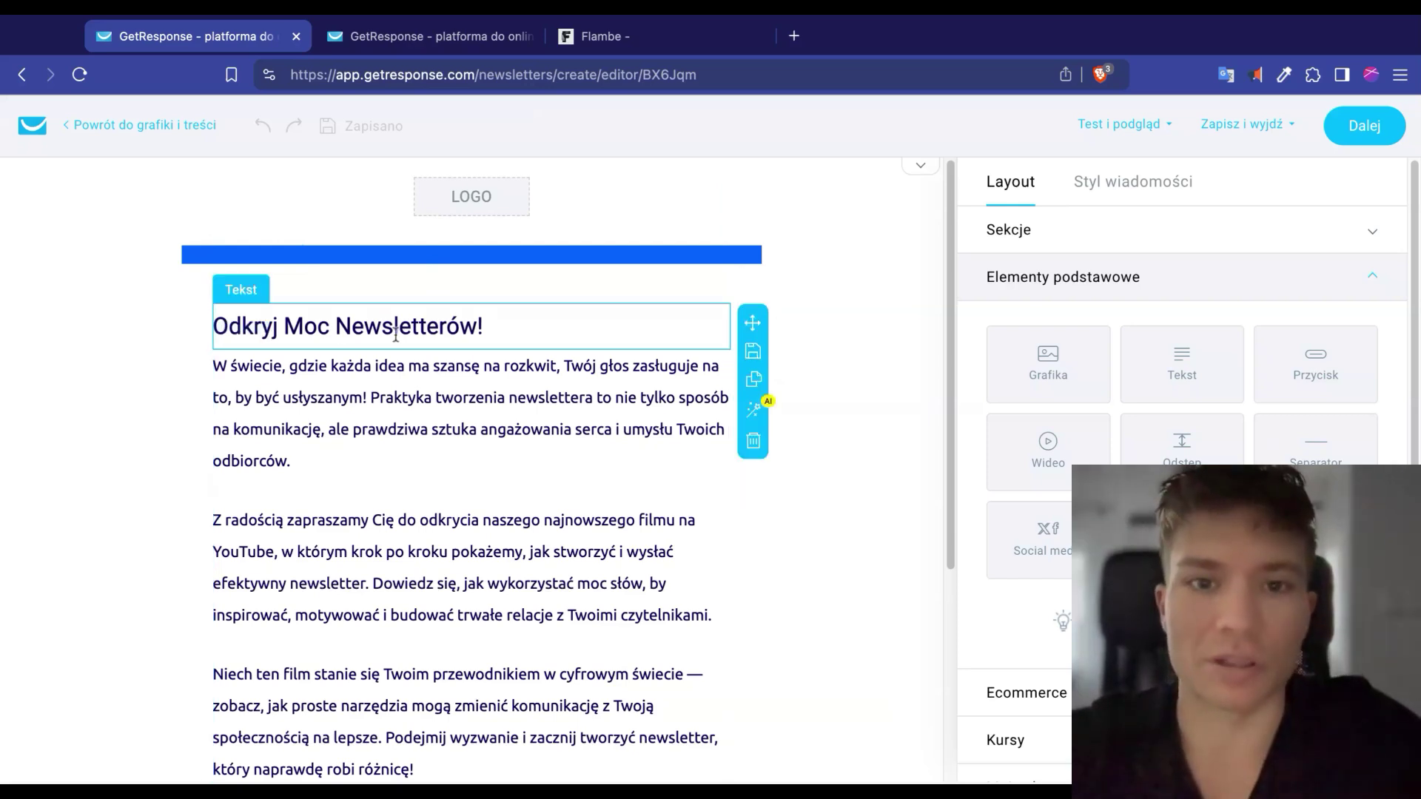
# - Review the generated newsletter and move the heading "Odkryj Moc Newsletterów!" below the social media icons
pyautogui.scroll(-5, 426, 350)
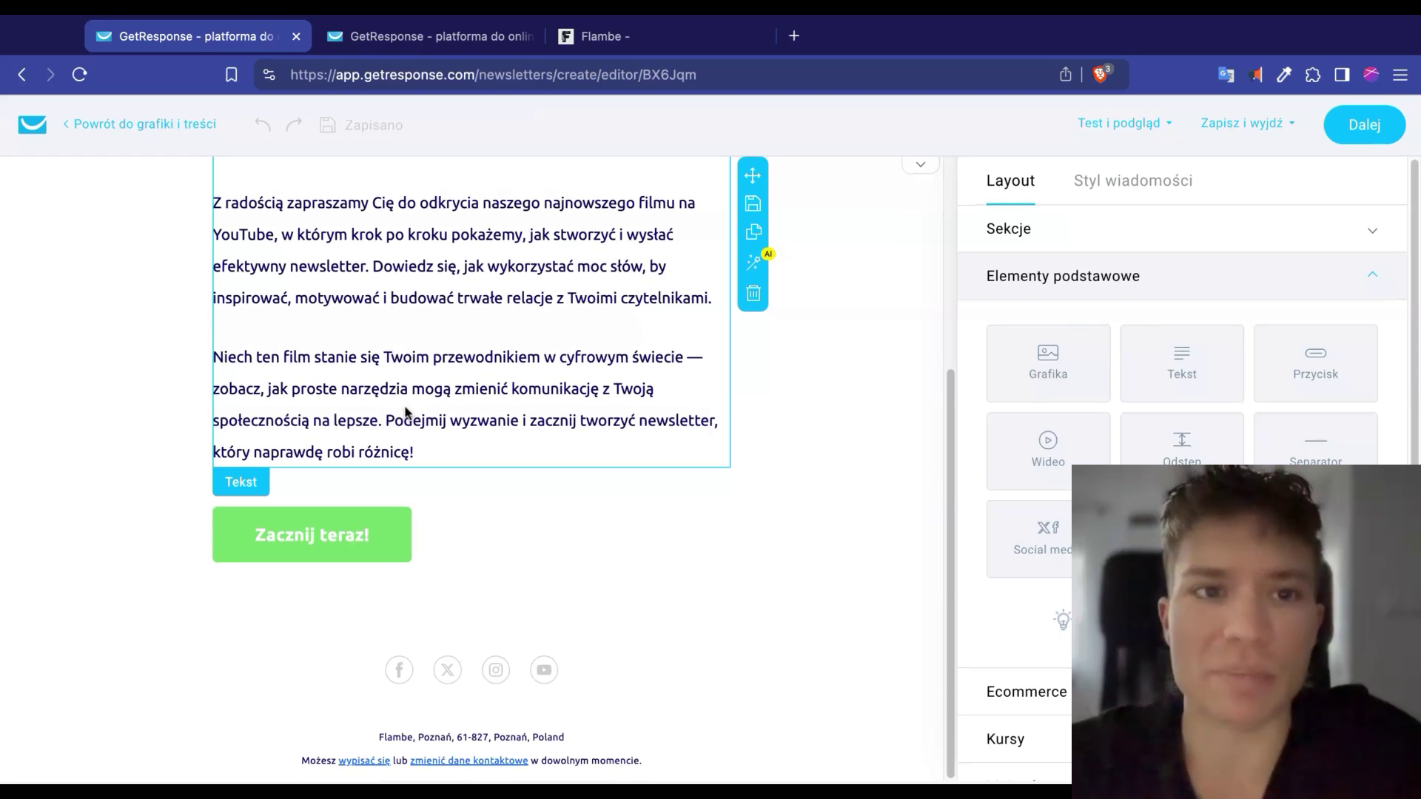
pyautogui.scroll(5, 412, 313)
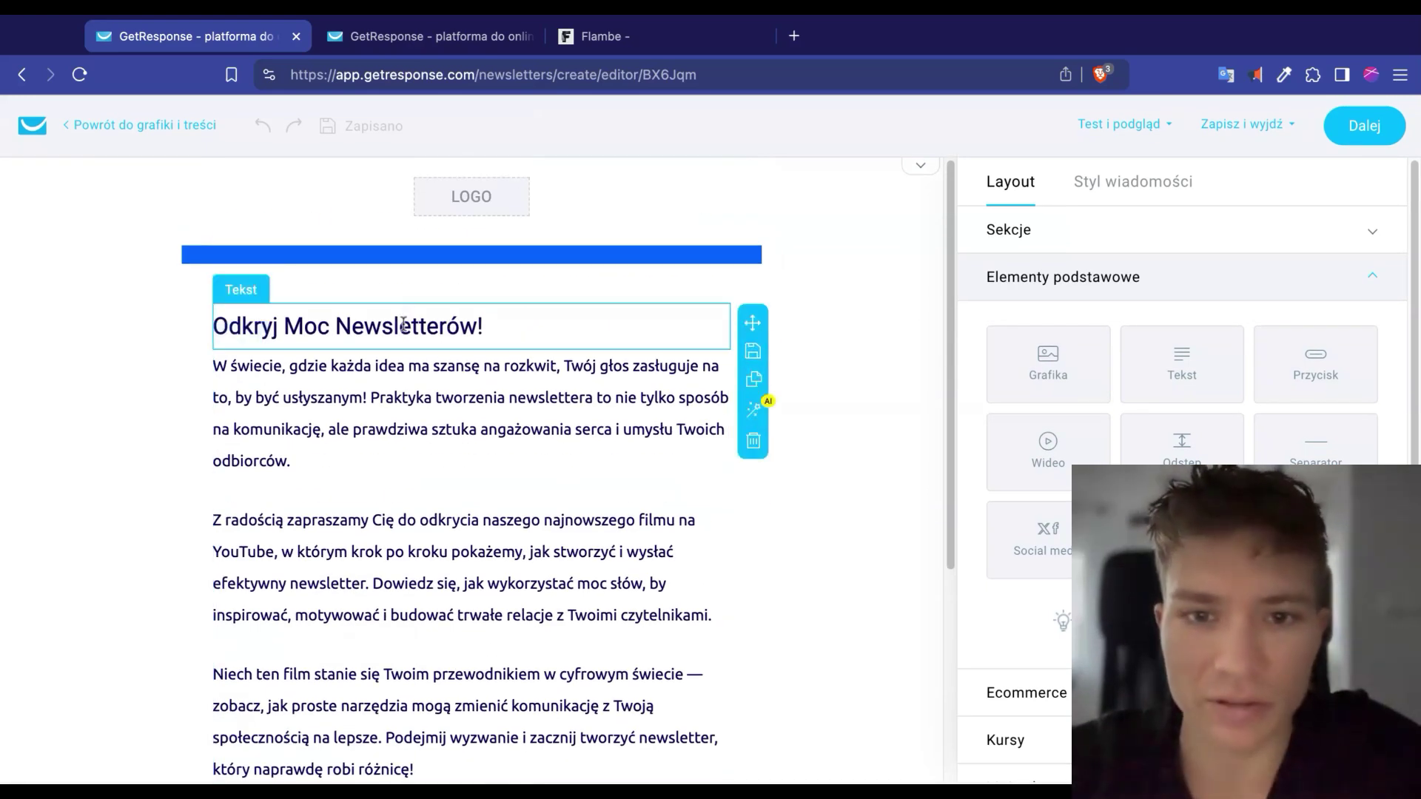
pyautogui.click(403, 323)
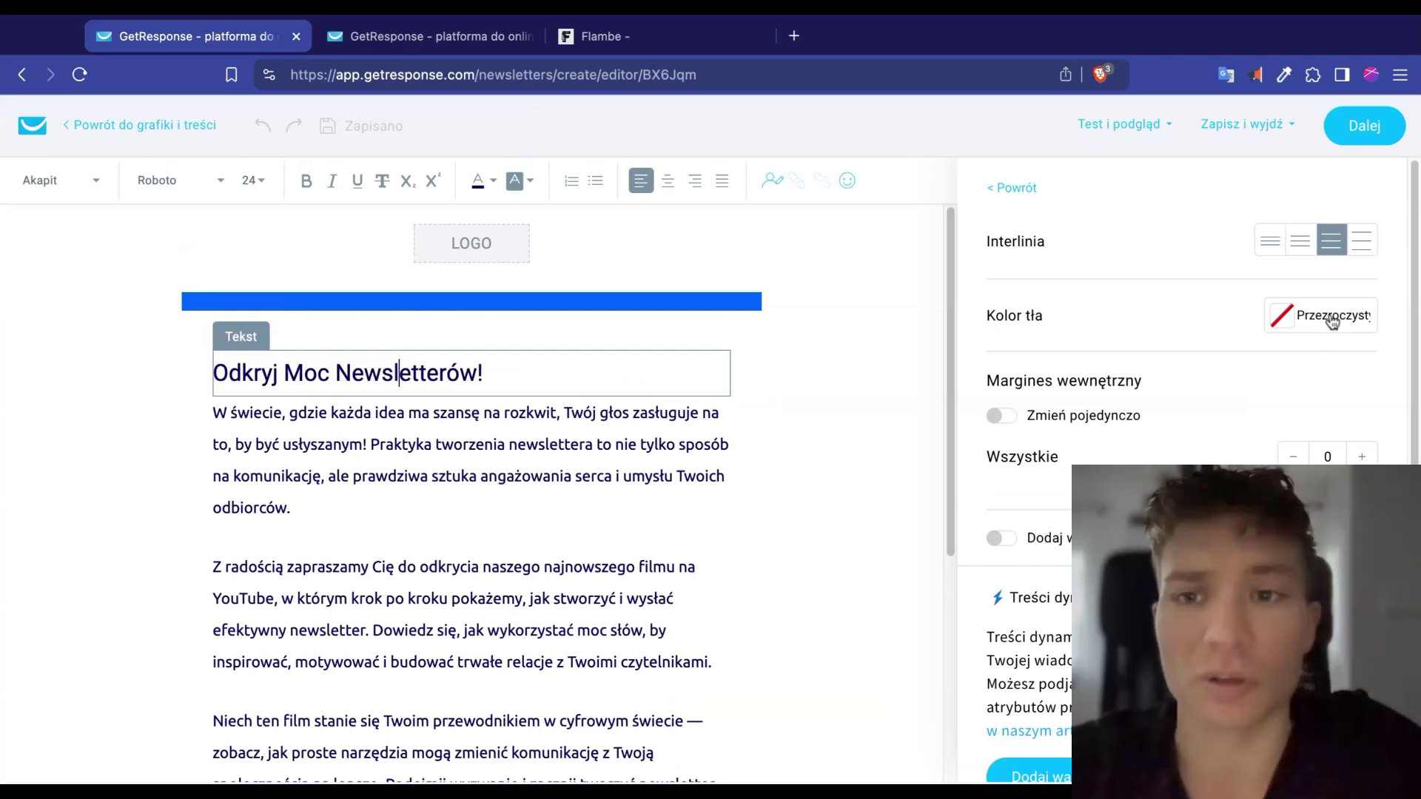
pyautogui.moveTo(748, 384)
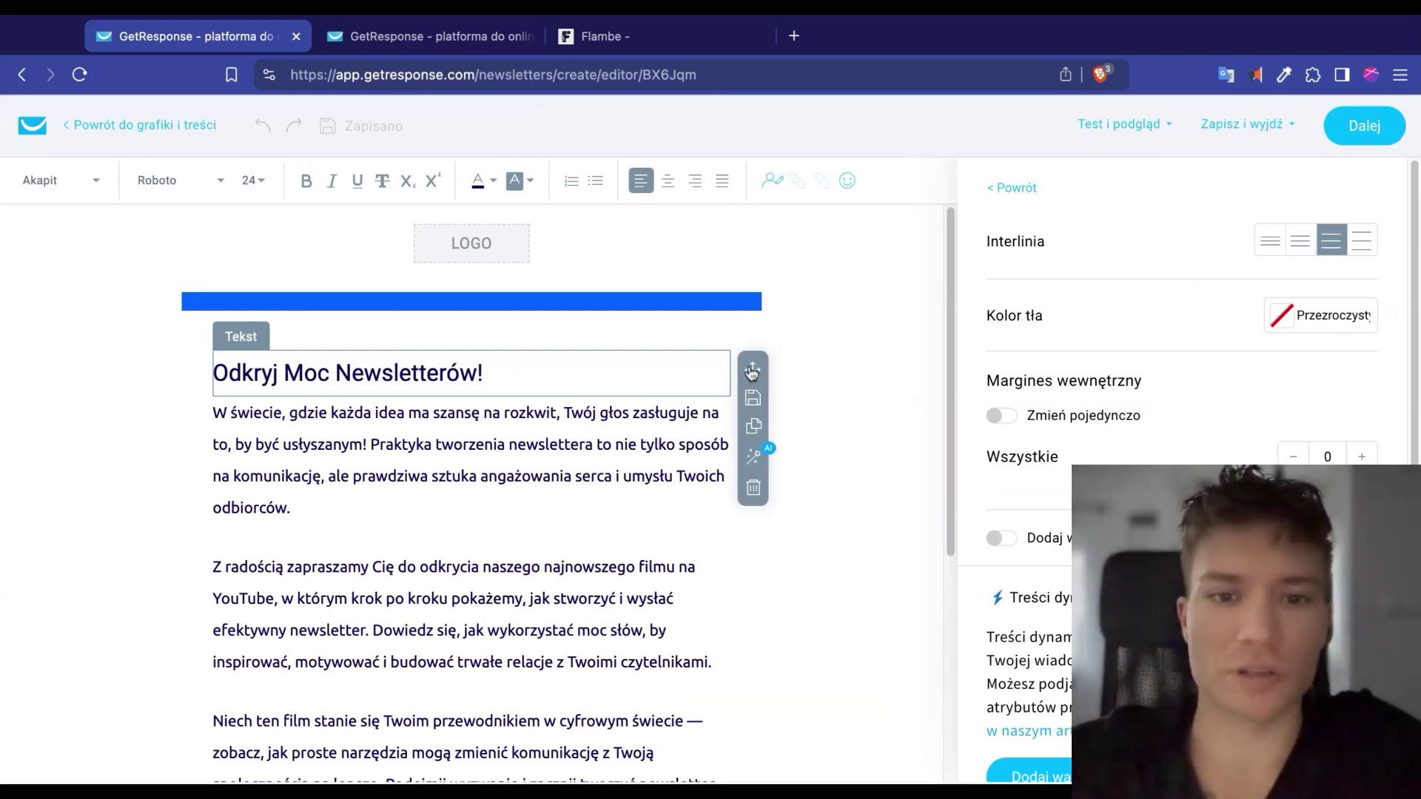
pyautogui.moveTo(752, 370); pyautogui.dragTo(751, 371)
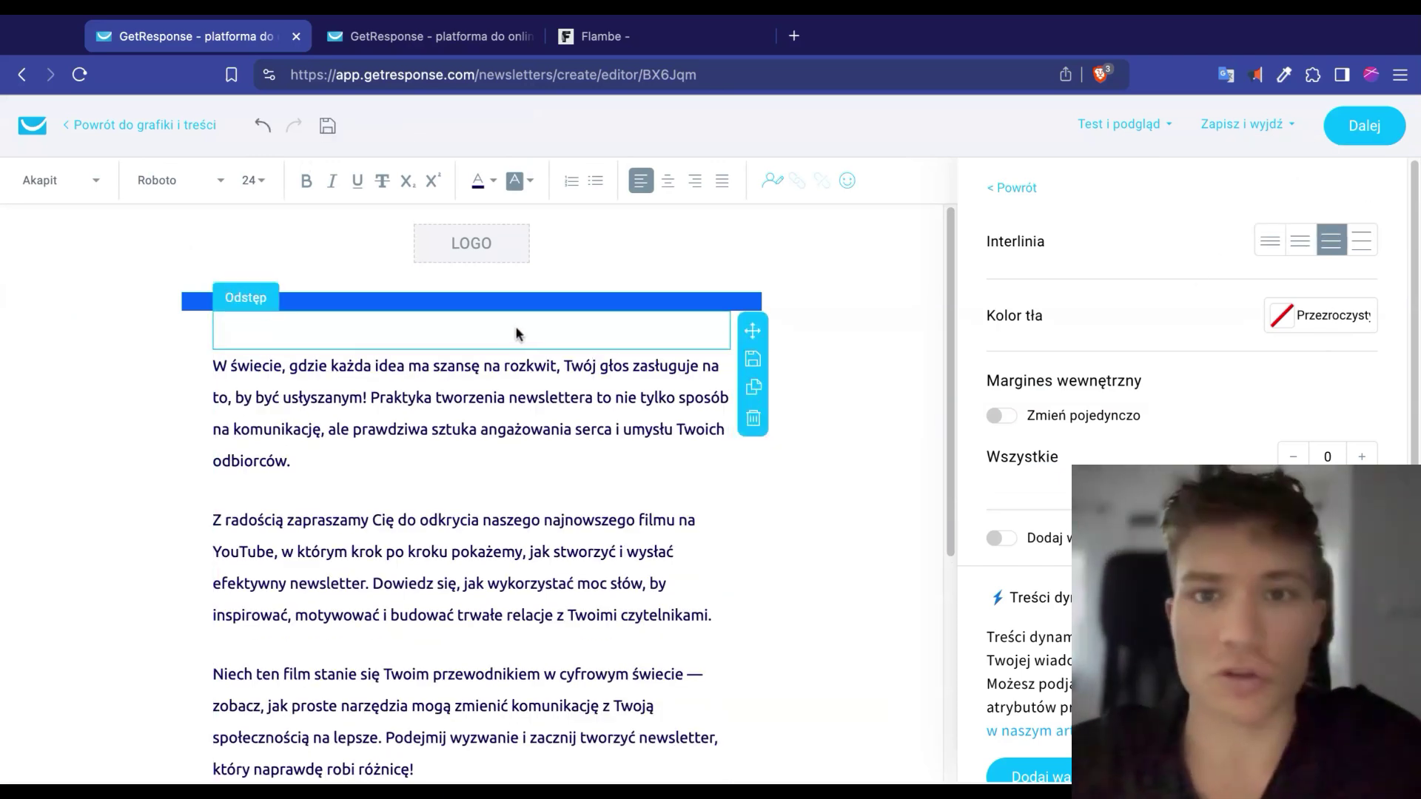
# - Continue from the editor to the newsletter settings and name the message "Newsletter 1"
pyautogui.click(1361, 131)
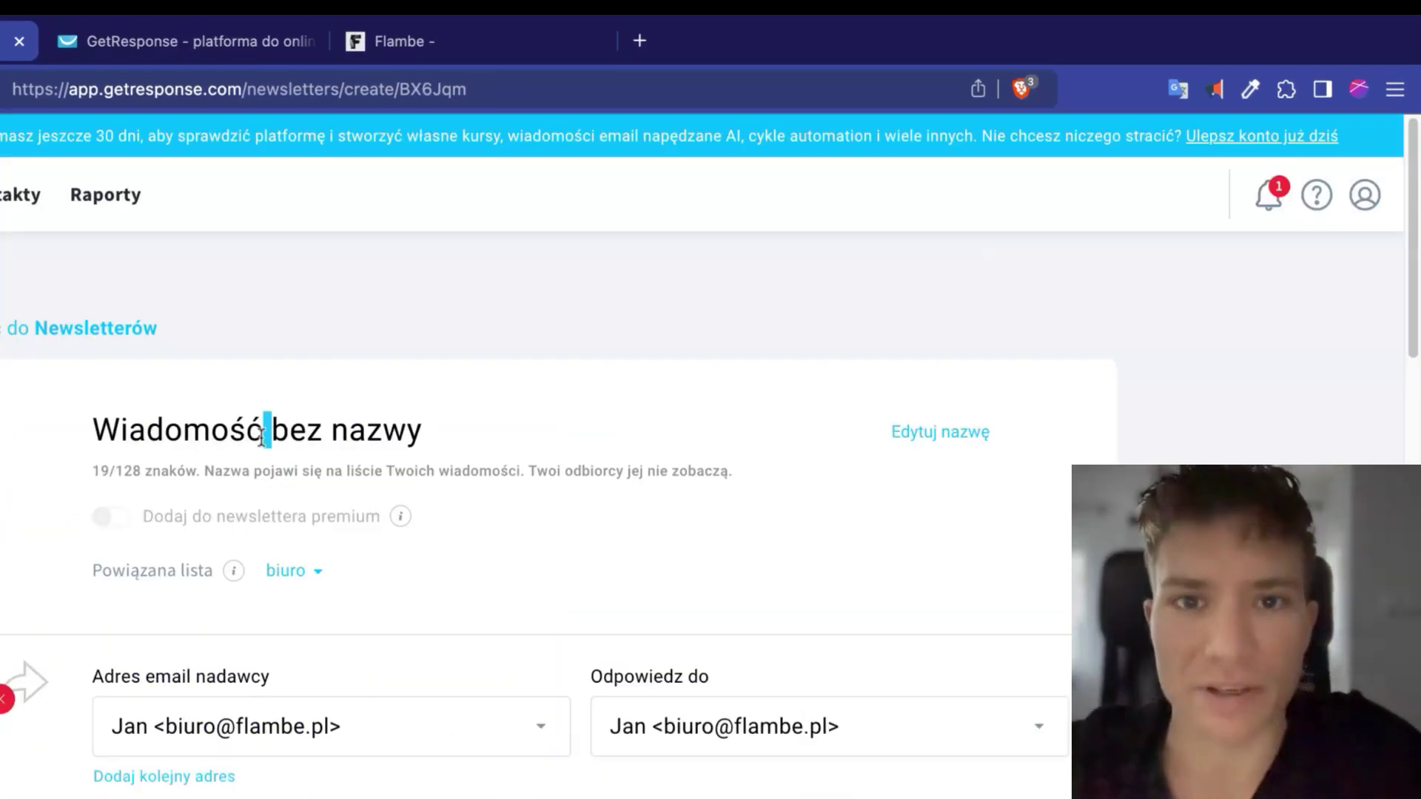
pyautogui.tripleClick(260, 437)
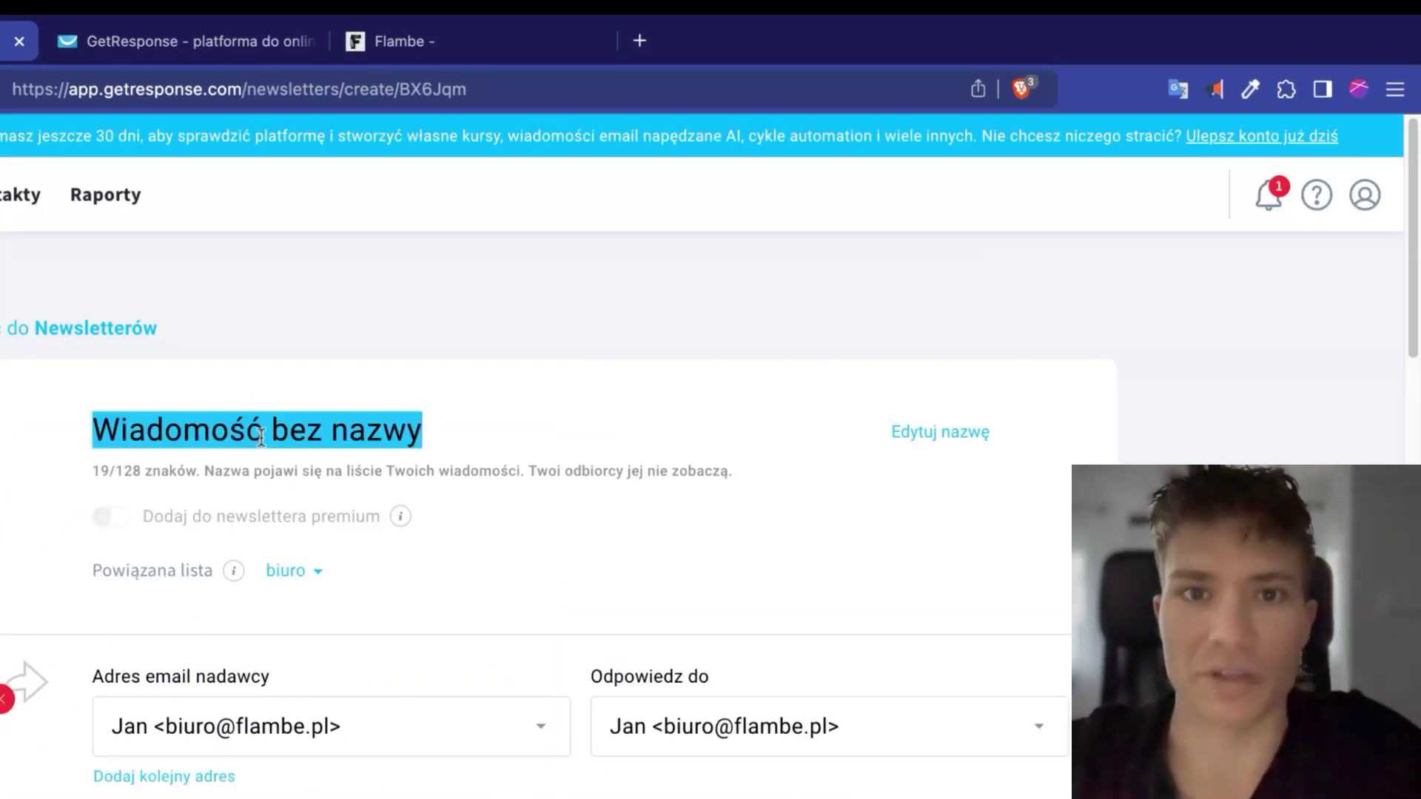
pyautogui.write('Newsletter 1')
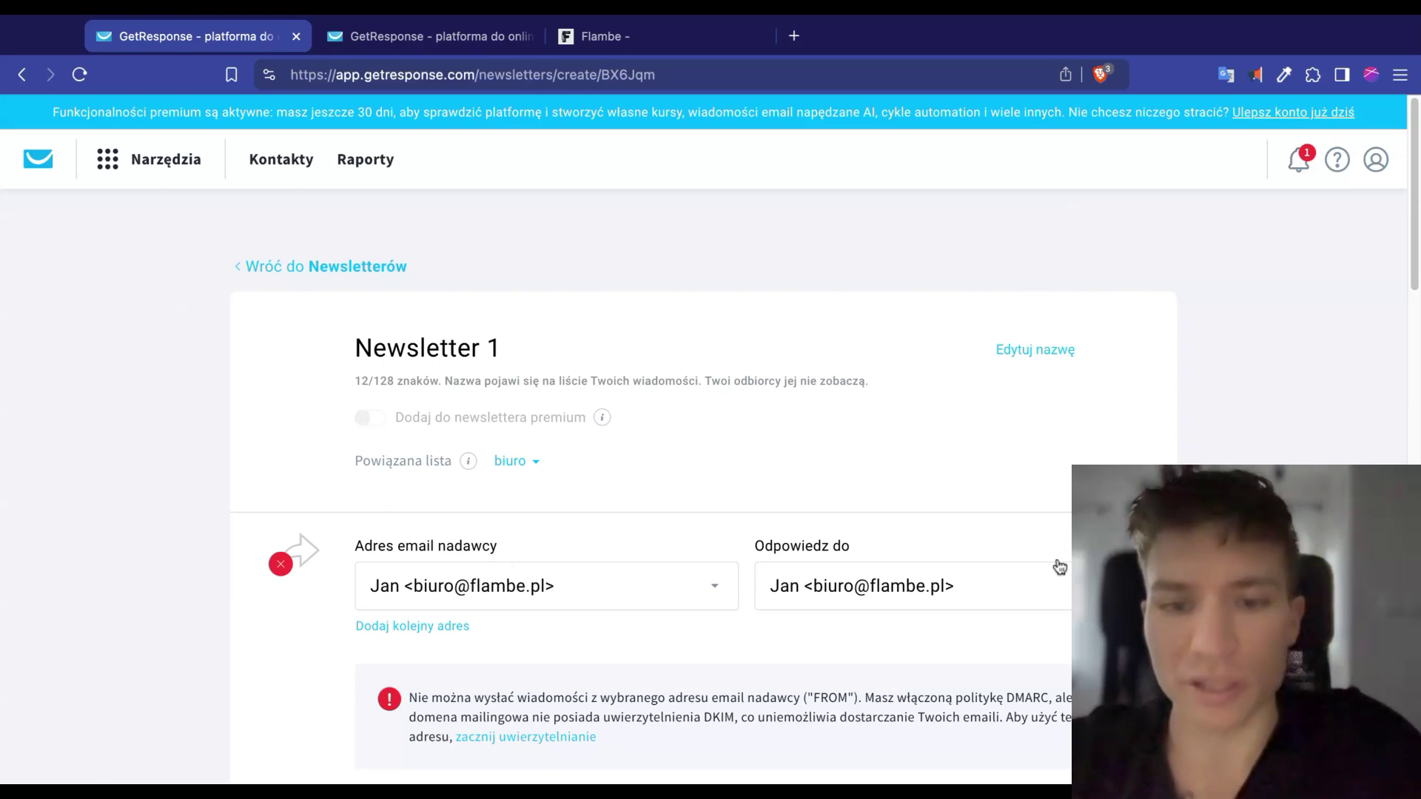
# - Examine the newsletter's sender authentication notice, subject, recipients, content preview and tracking options
pyautogui.scroll(-3, 584, 489)
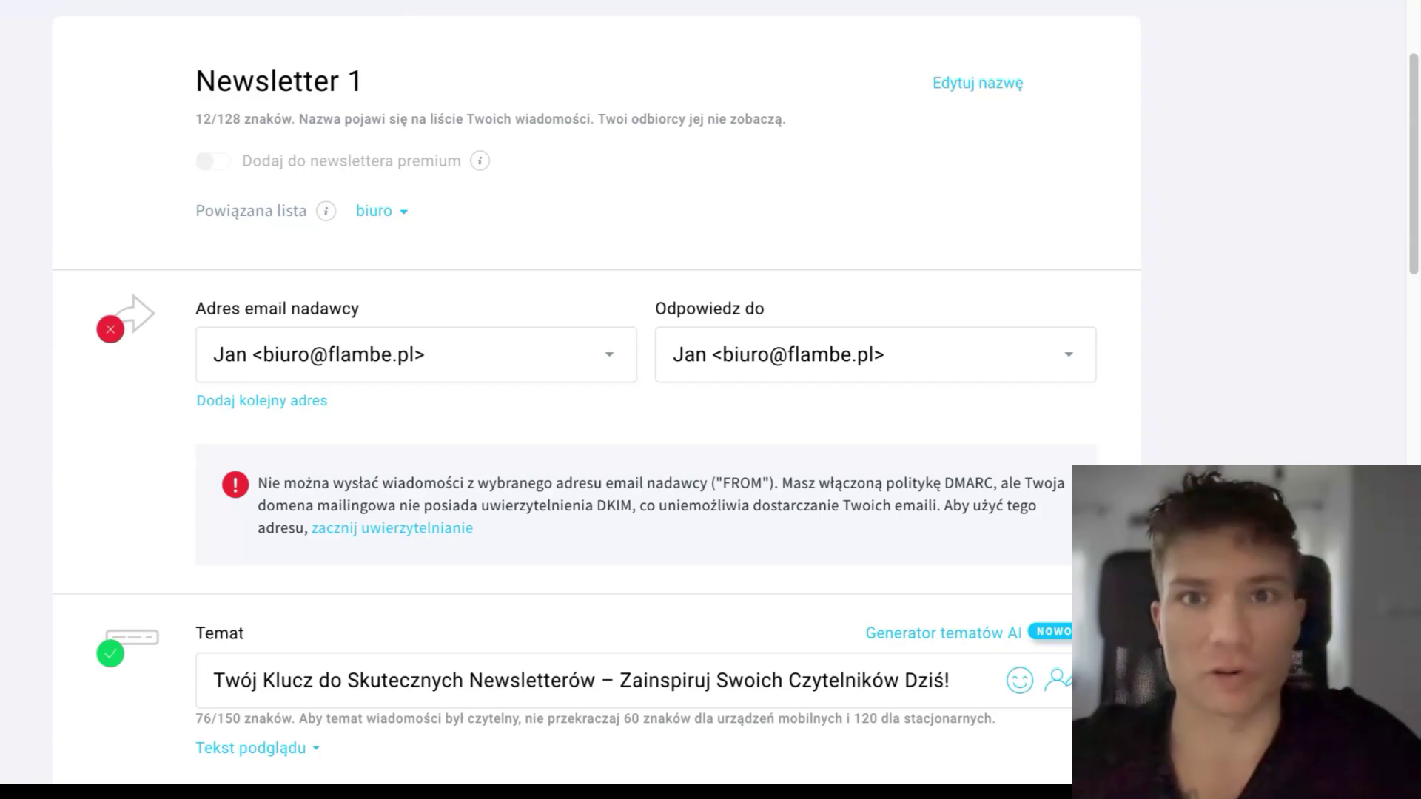
pyautogui.scroll(-1, 472, 518)
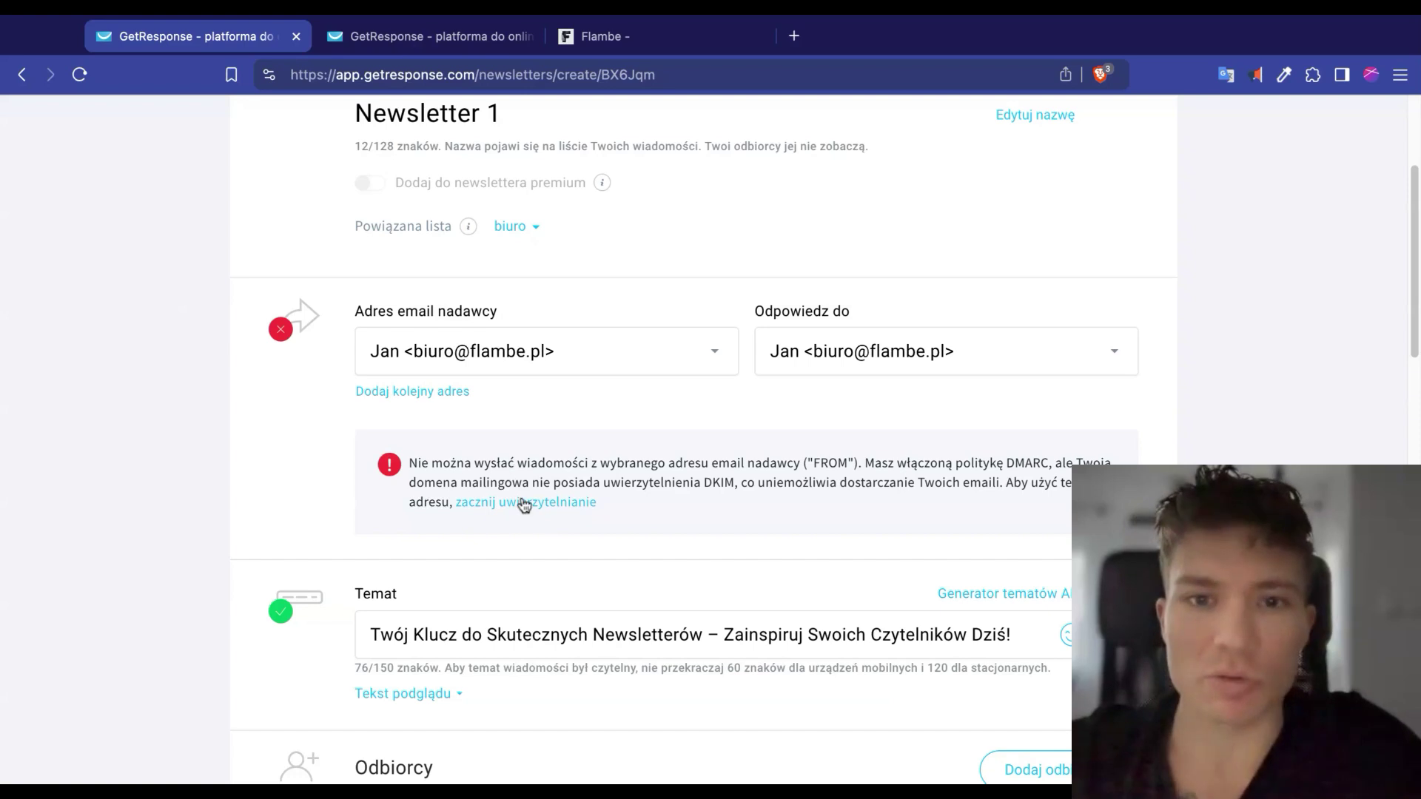
pyautogui.moveTo(505, 481); pyautogui.dragTo(603, 524)
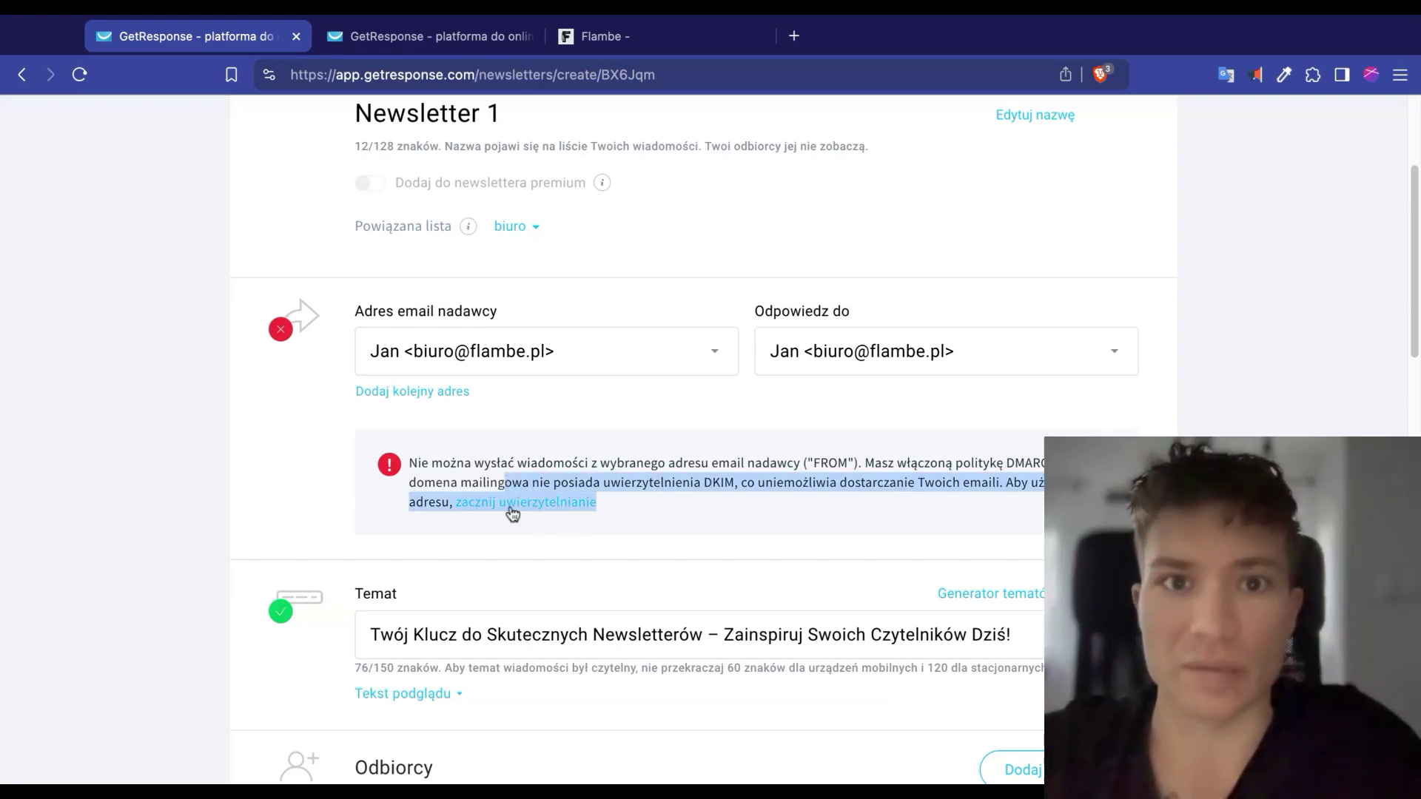
pyautogui.scroll(-1, 503, 505)
pyautogui.scroll(-5, 518, 490)
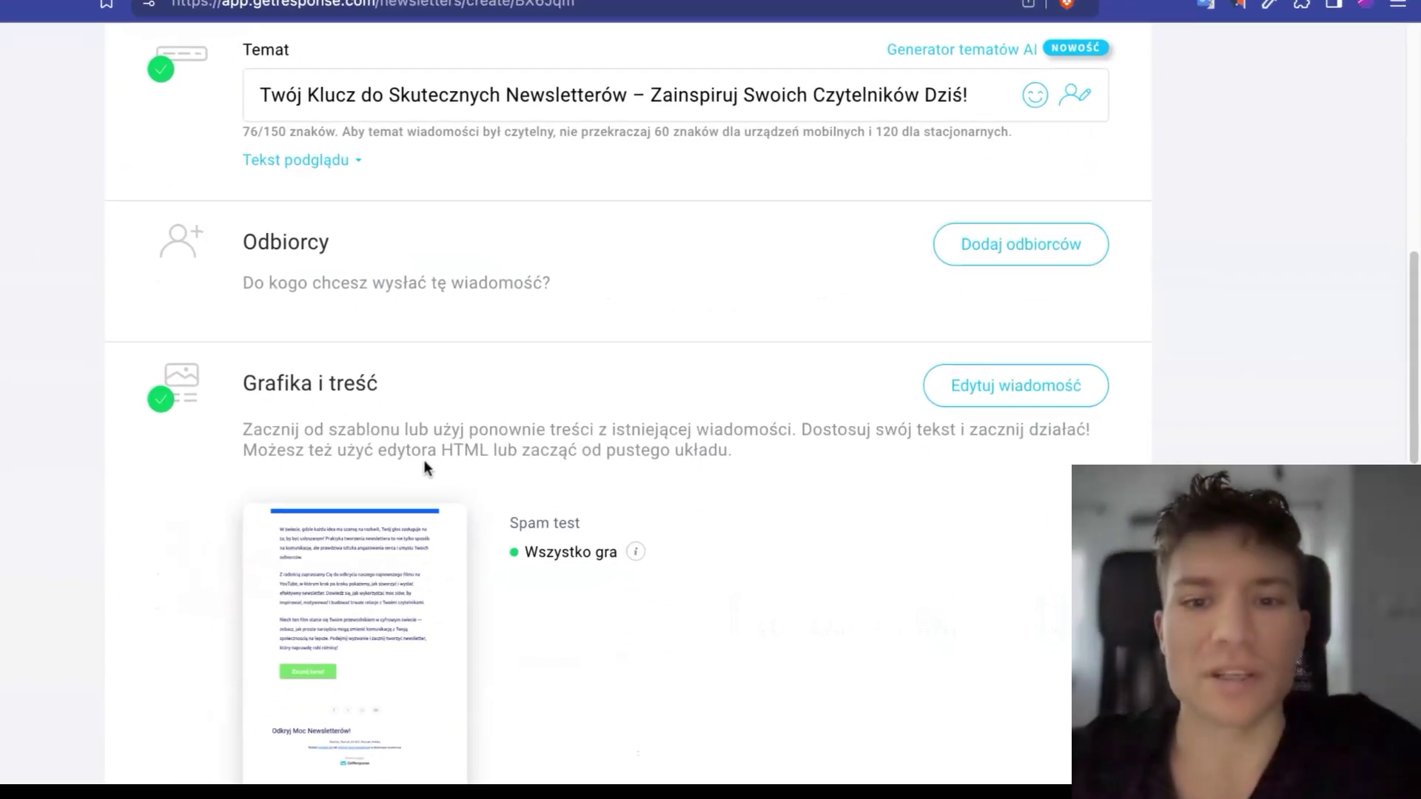
pyautogui.scroll(-4, 518, 481)
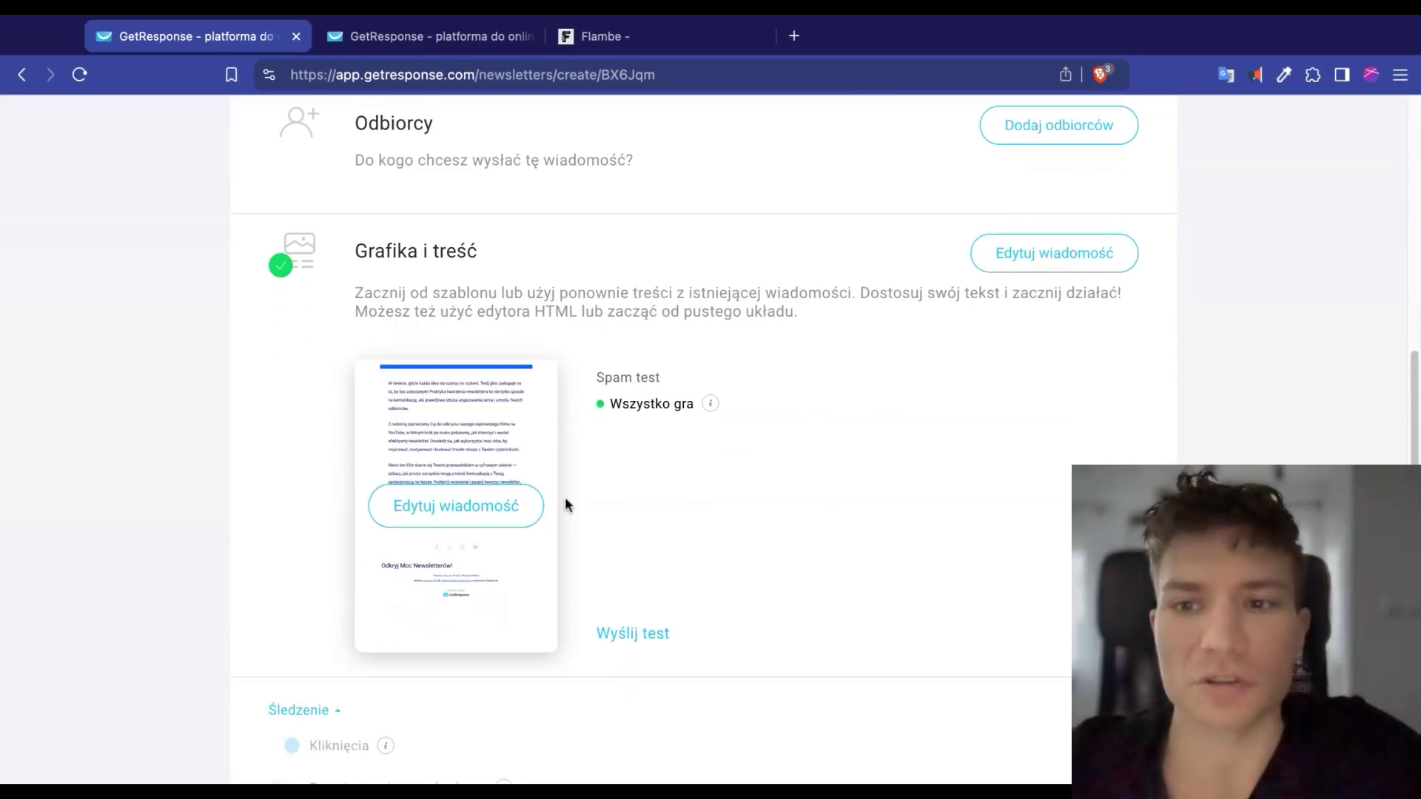
pyautogui.scroll(-2, 755, 447)
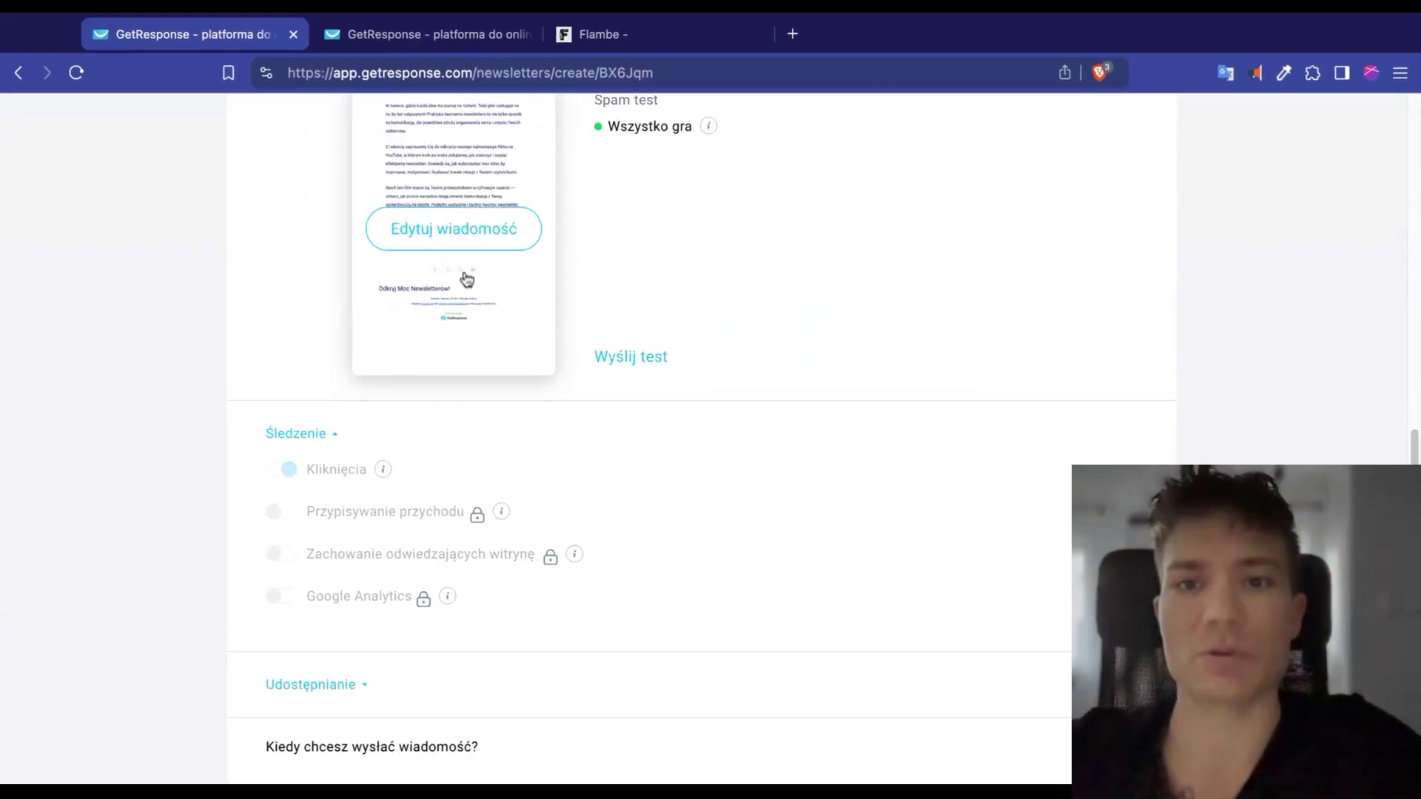
# - Add the biuro contact list as the newsletter's recipients
pyautogui.scroll(3, 641, 276)
pyautogui.scroll(4, 635, 296)
pyautogui.scroll(-8, 652, 259)
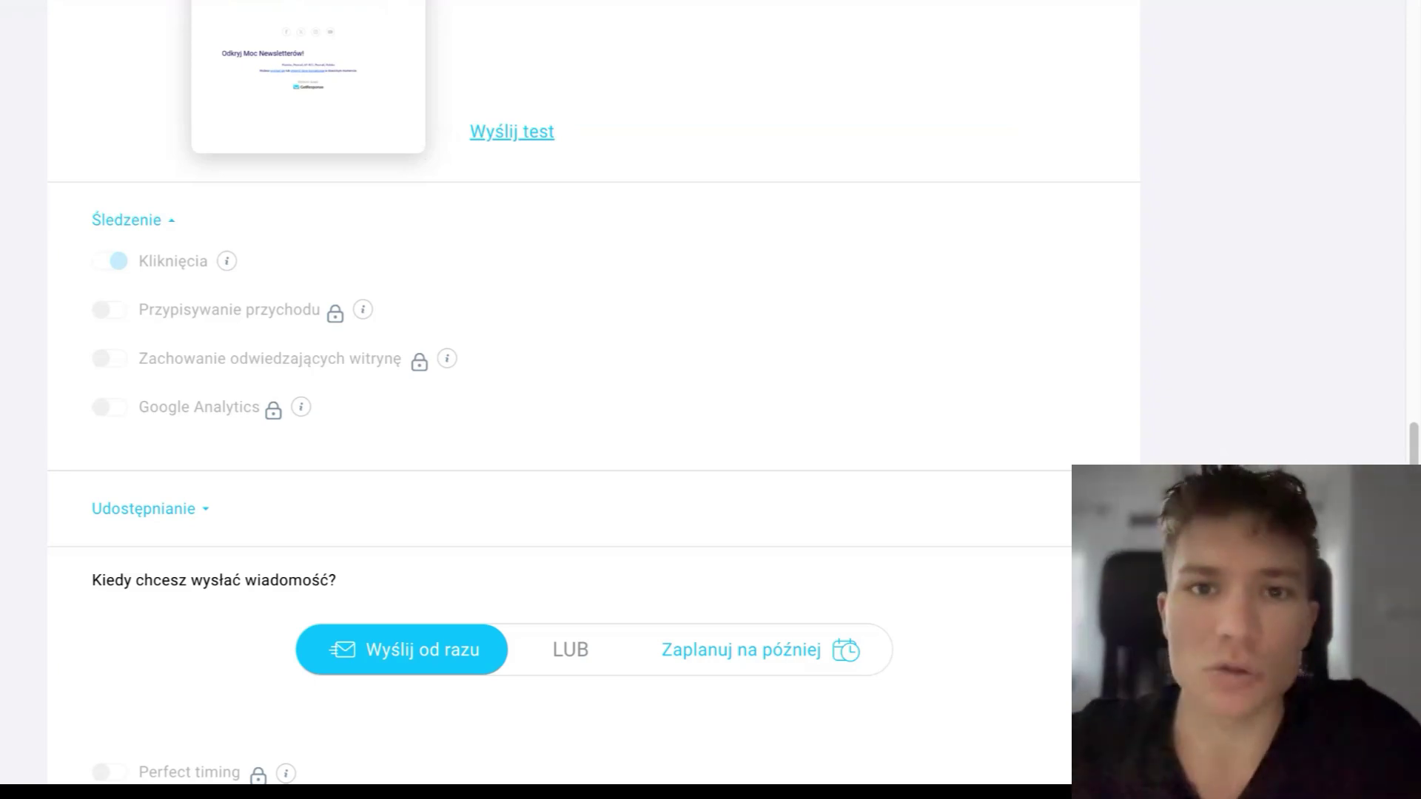
# - Set the sending option to Zaplanuj na później and review the date, time zone and draft-saving options
pyautogui.scroll(1, 511, 131)
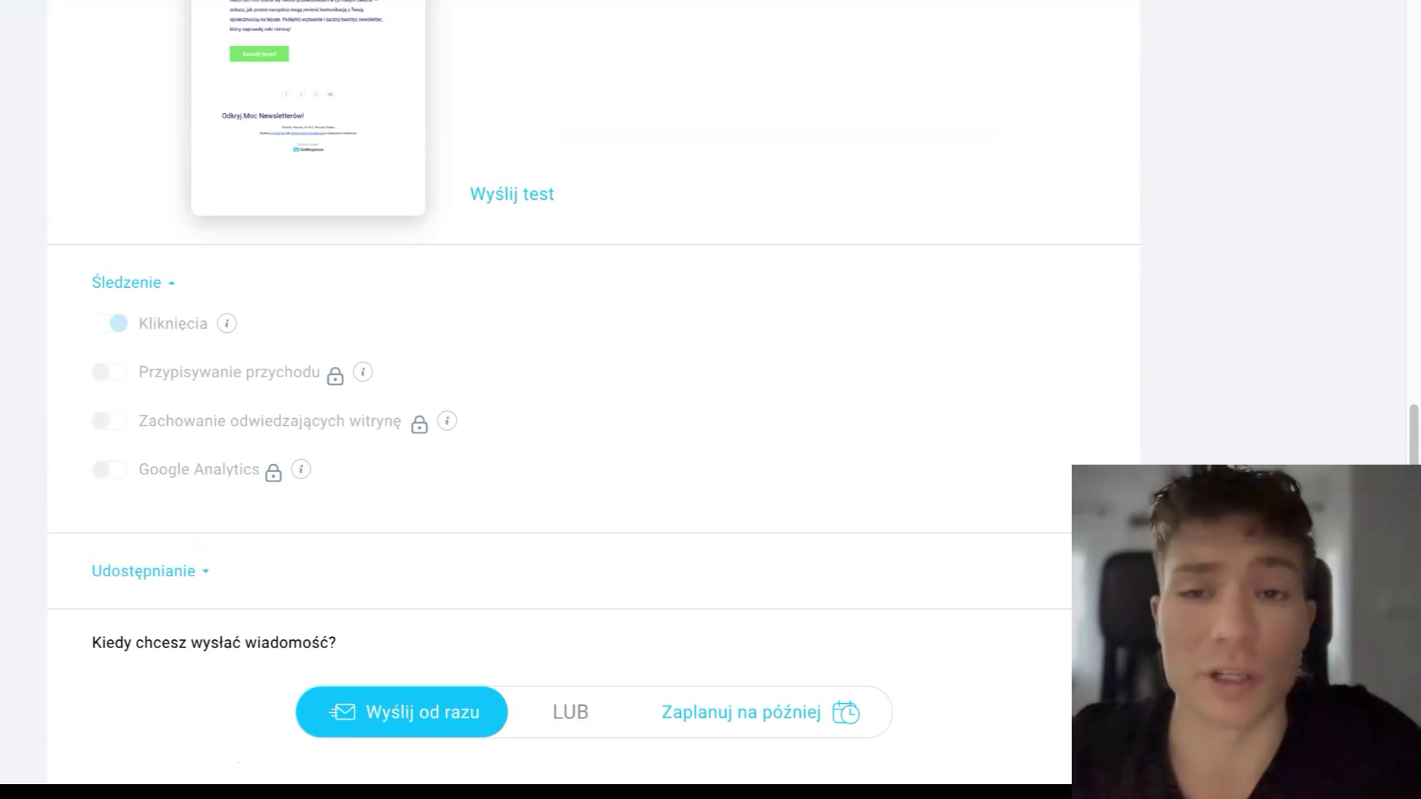
pyautogui.scroll(8, 448, 522)
pyautogui.scroll(-1, 407, 566)
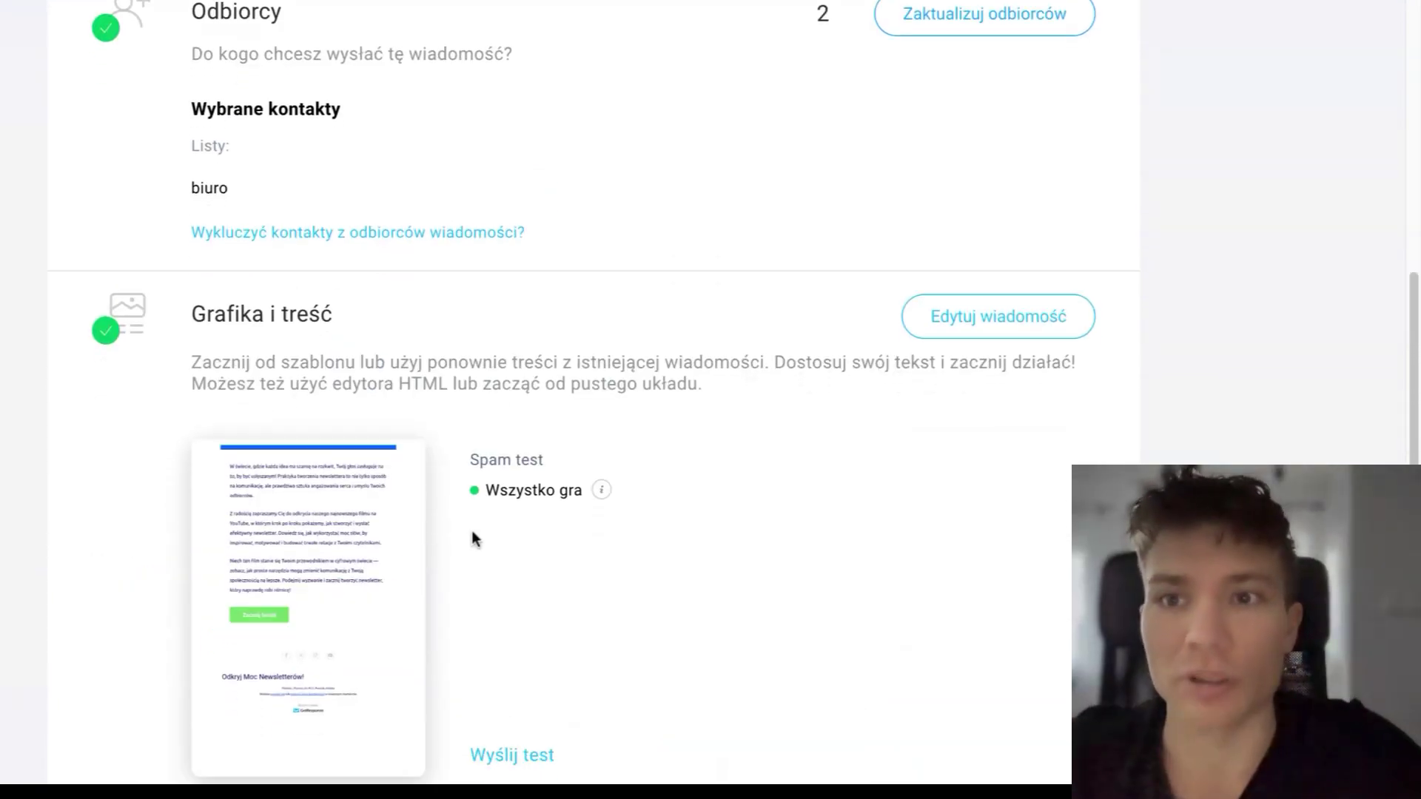
pyautogui.scroll(-7, 598, 512)
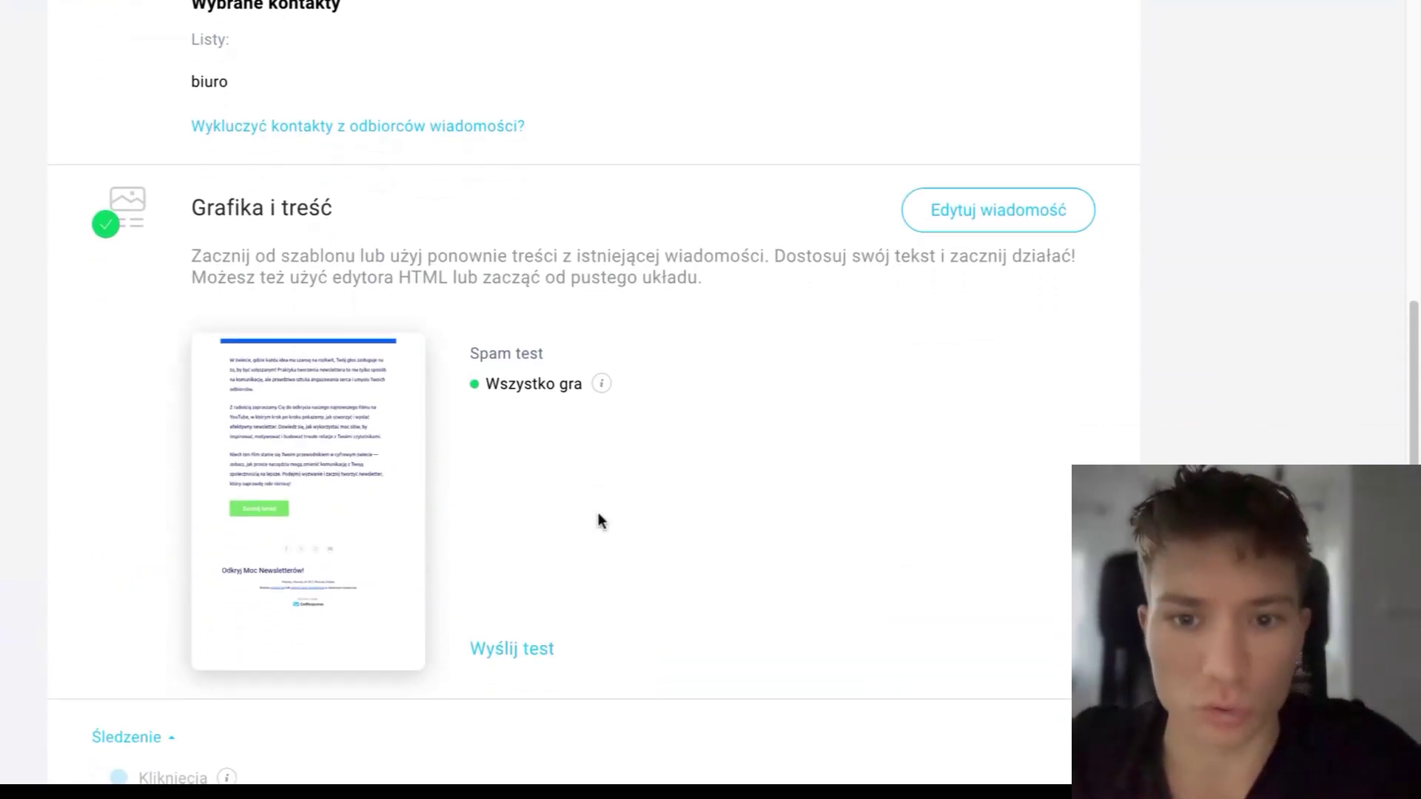
pyautogui.scroll(-1, 442, 517)
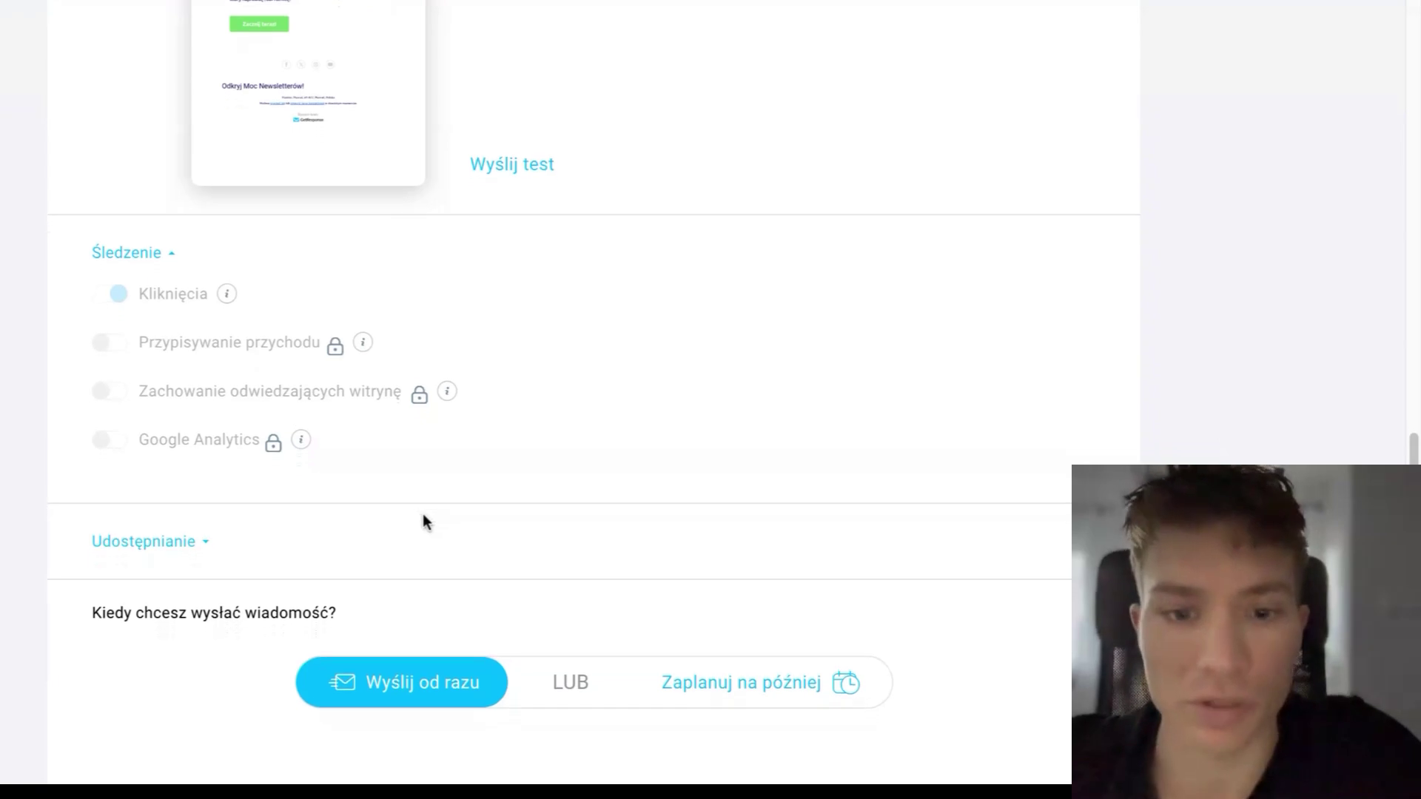
pyautogui.click(747, 616)
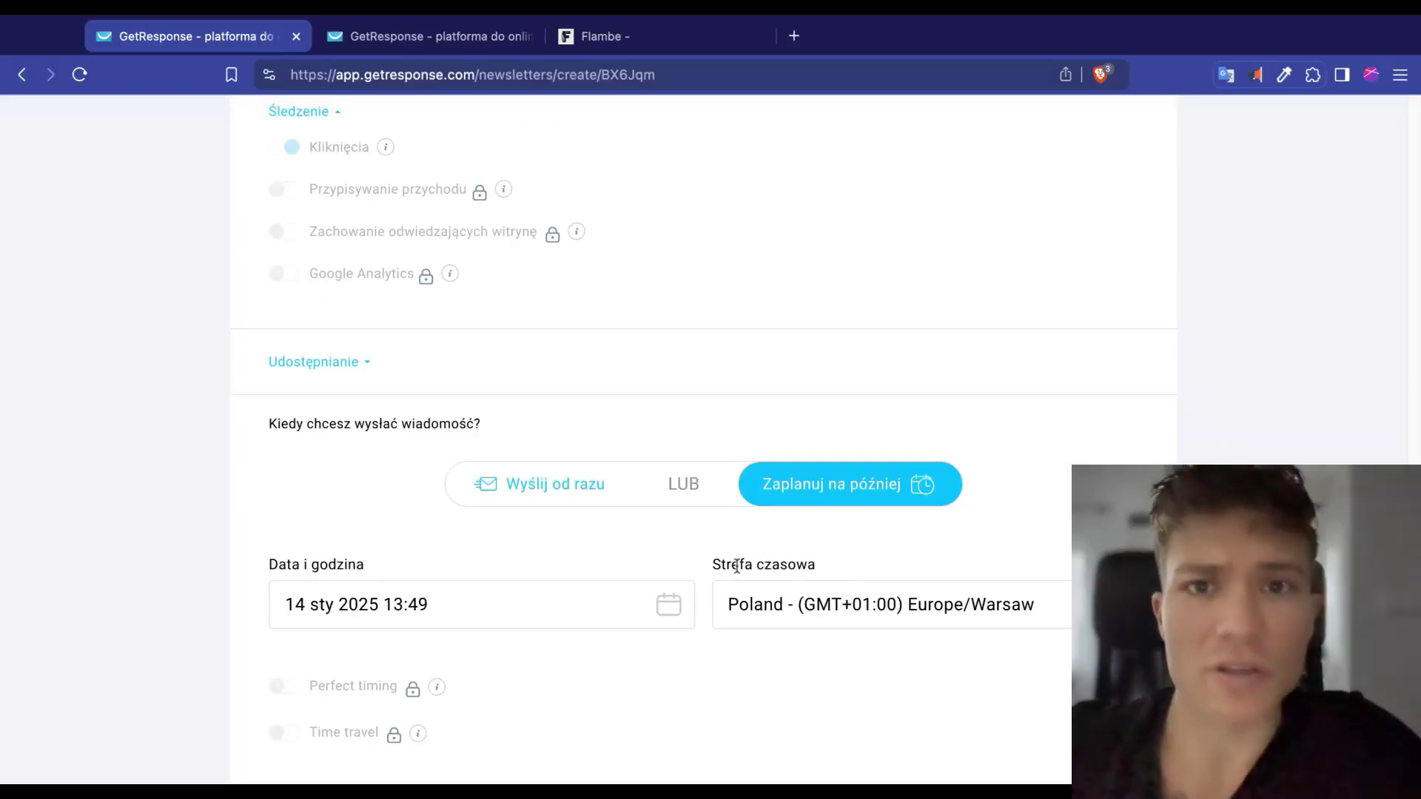
pyautogui.scroll(-2, 737, 566)
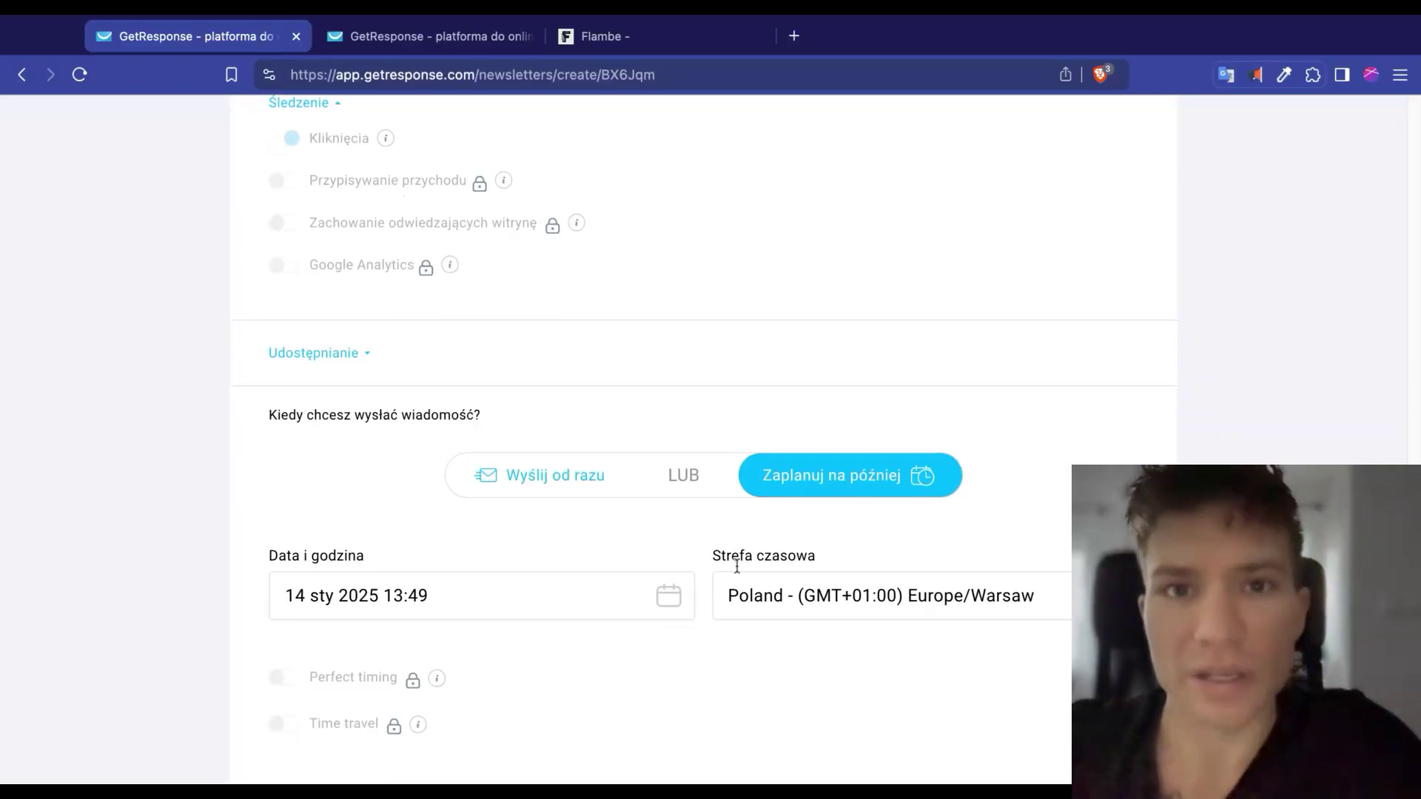
pyautogui.scroll(-3, 754, 571)
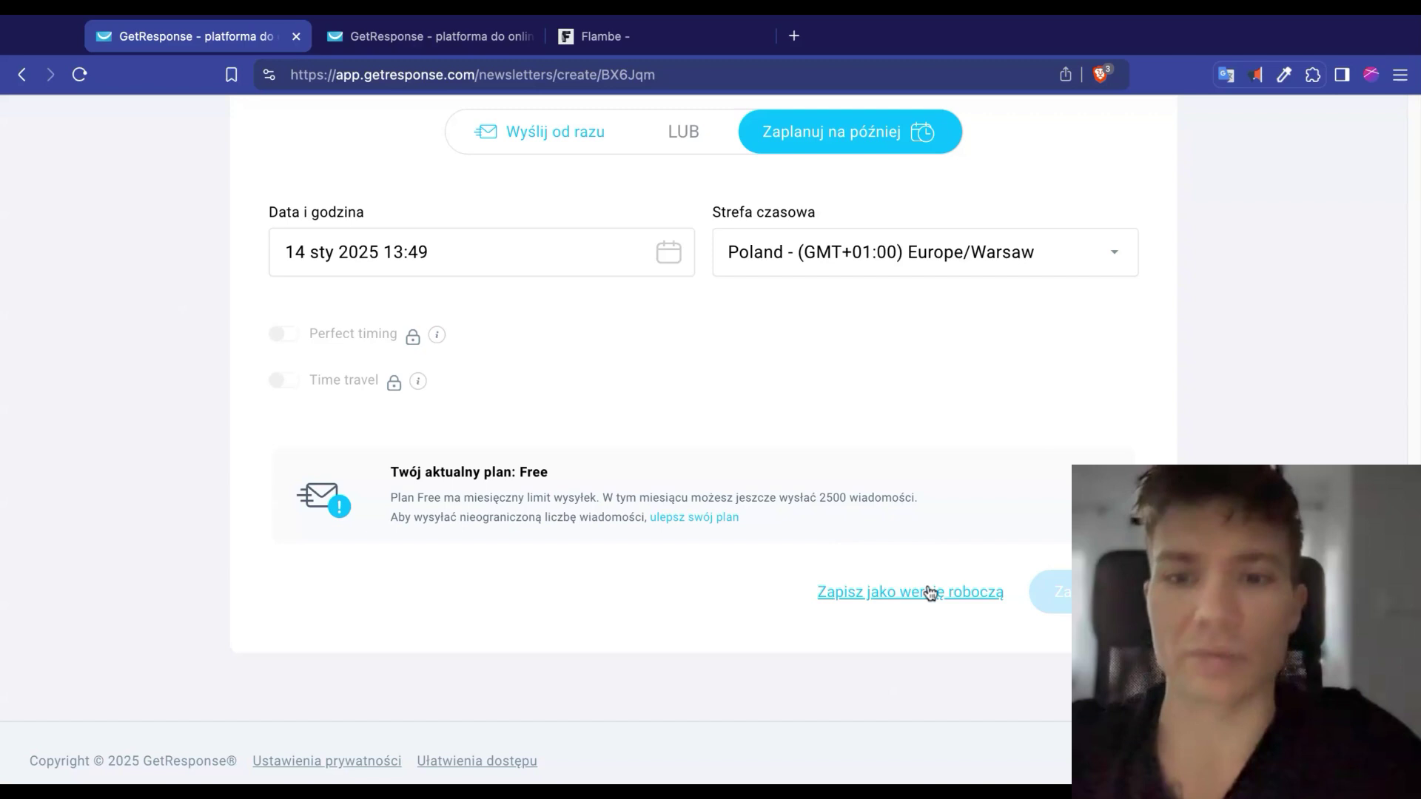
pyautogui.scroll(2, 870, 517)
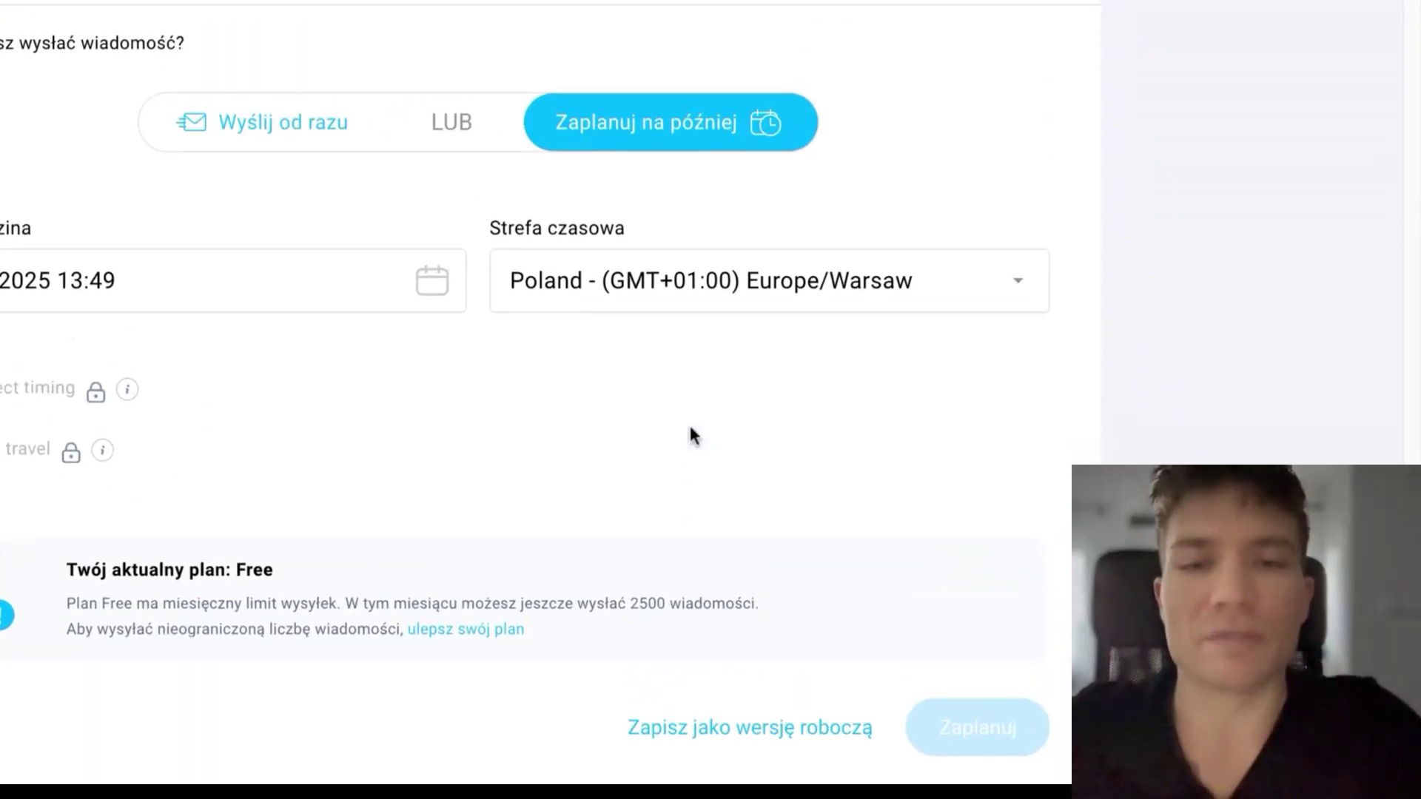
pyautogui.scroll(1, 686, 429)
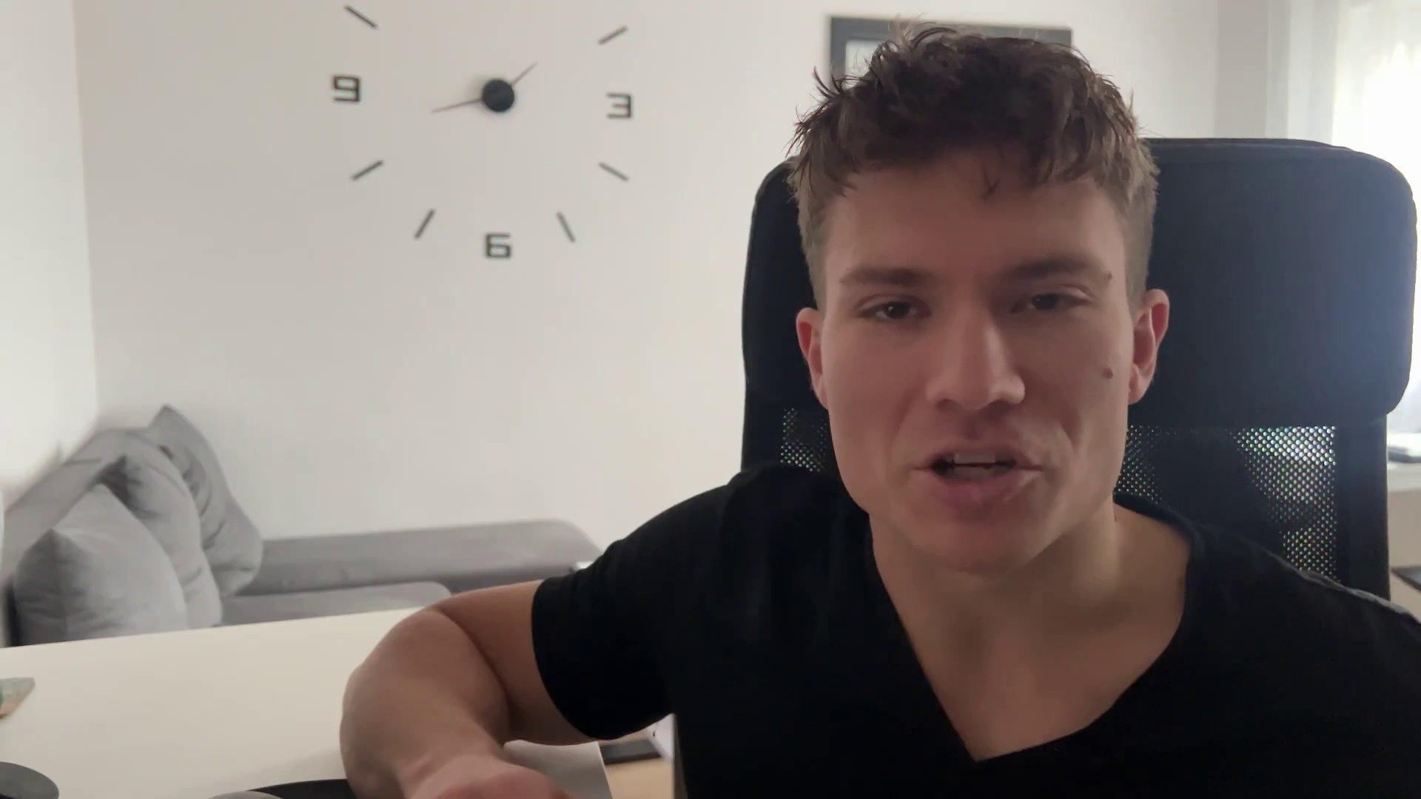